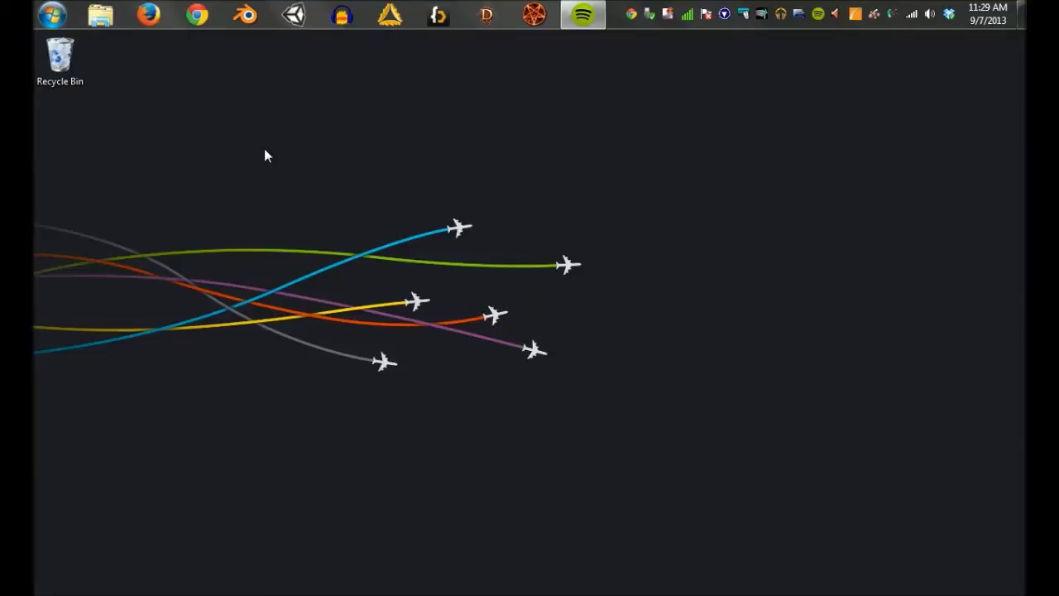
Step: Start Firefox from the taskbar, opening the Away3D GitHub organization page
{"action": "left_click", "coordinate": [149, 14]}
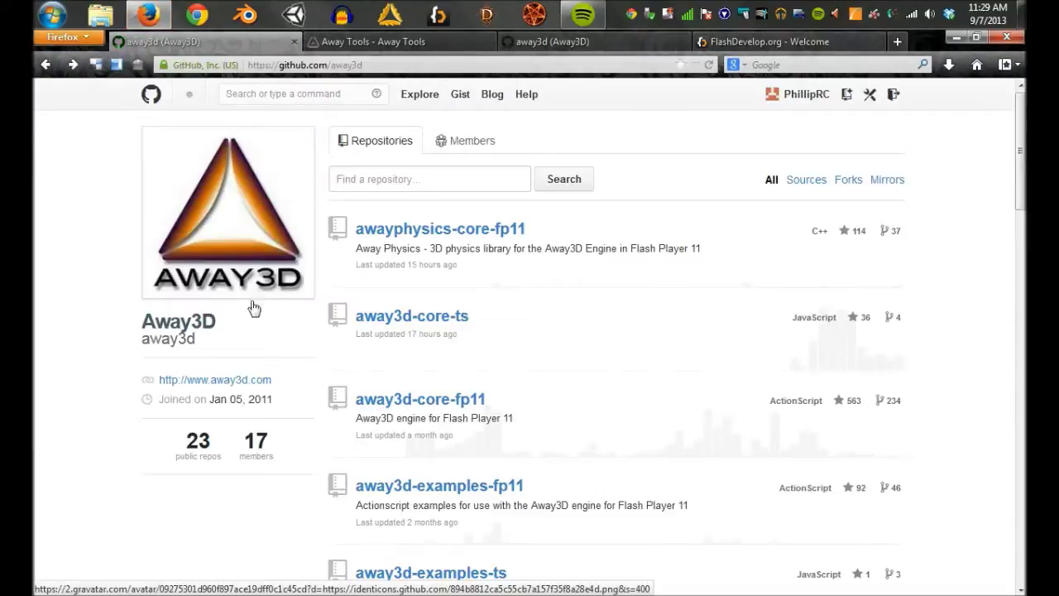
Step: Browse away3d-examples-fp11 to embeds/hellknight to view its md5 model and animation files
{"action": "left_click", "coordinate": [481, 492]}
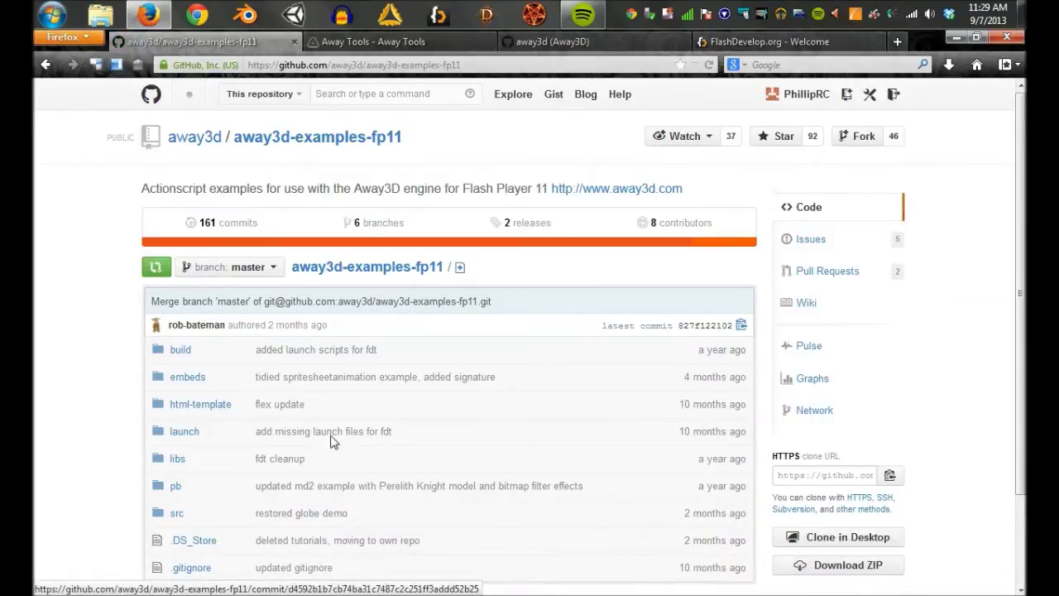
{"action": "left_click", "coordinate": [184, 378]}
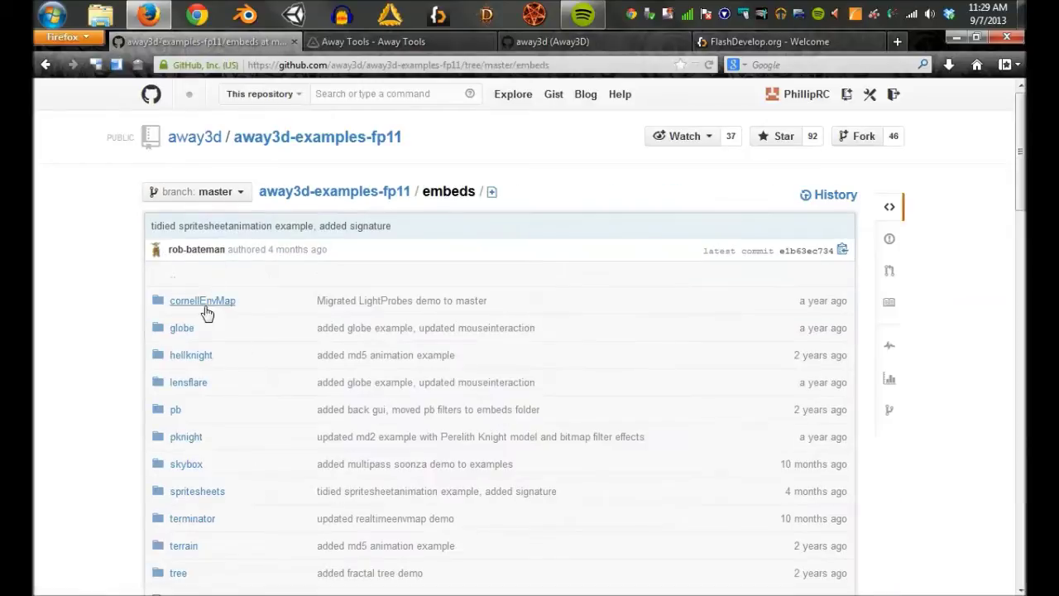
{"action": "left_click", "coordinate": [201, 361]}
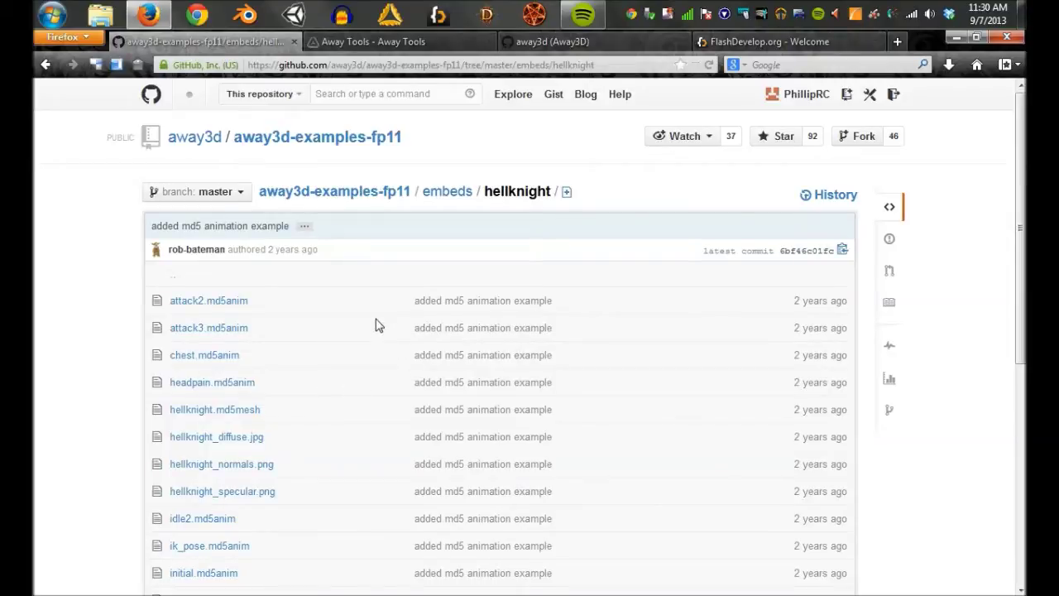
{"action": "left_click", "coordinate": [396, 37]}
Step: Skim the Away Tools site, the away3d-core-fp11 repository and the FlashDevelop homepage, then minimize Firefox
{"action": "scroll", "coordinate": [328, 341], "scroll_direction": "down", "scroll_amount": 3}
{"action": "scroll", "coordinate": [323, 297], "scroll_direction": "up", "scroll_amount": 3}
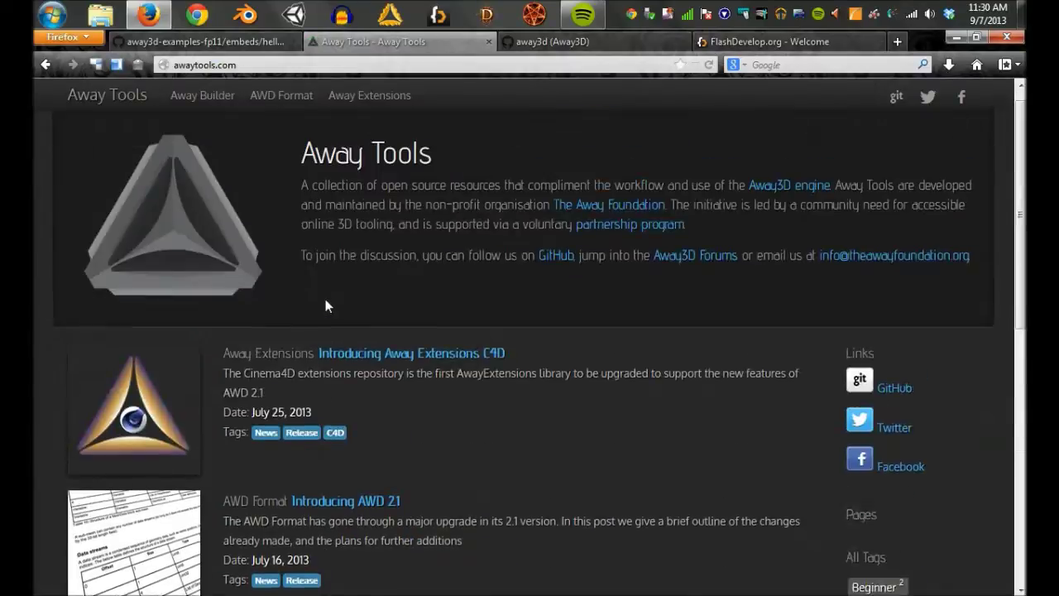
{"action": "scroll", "coordinate": [331, 364], "scroll_direction": "down", "scroll_amount": 3}
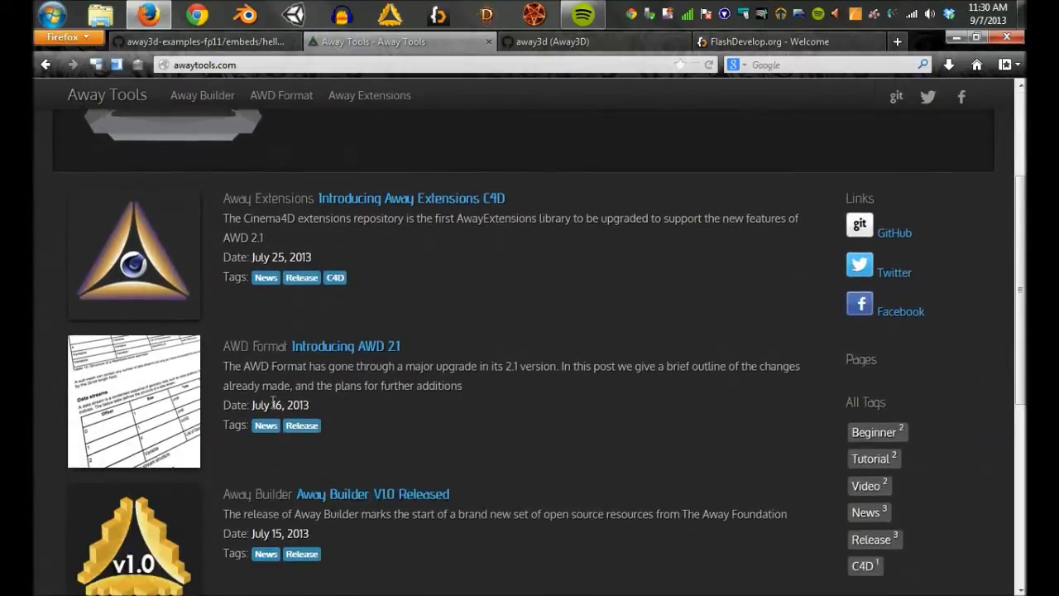
{"action": "left_click", "coordinate": [602, 40]}
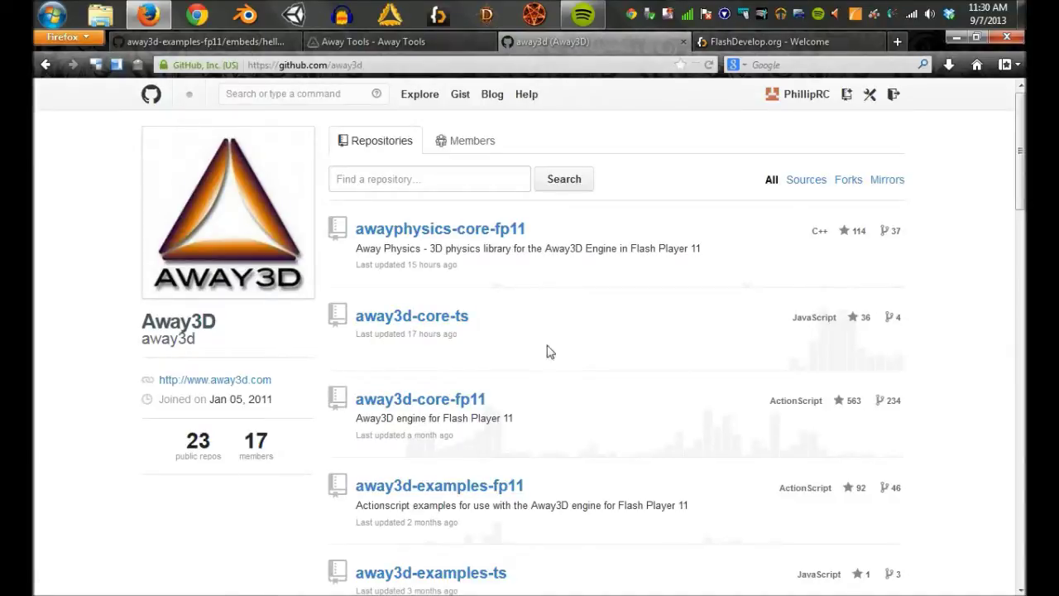
{"action": "left_click", "coordinate": [463, 401]}
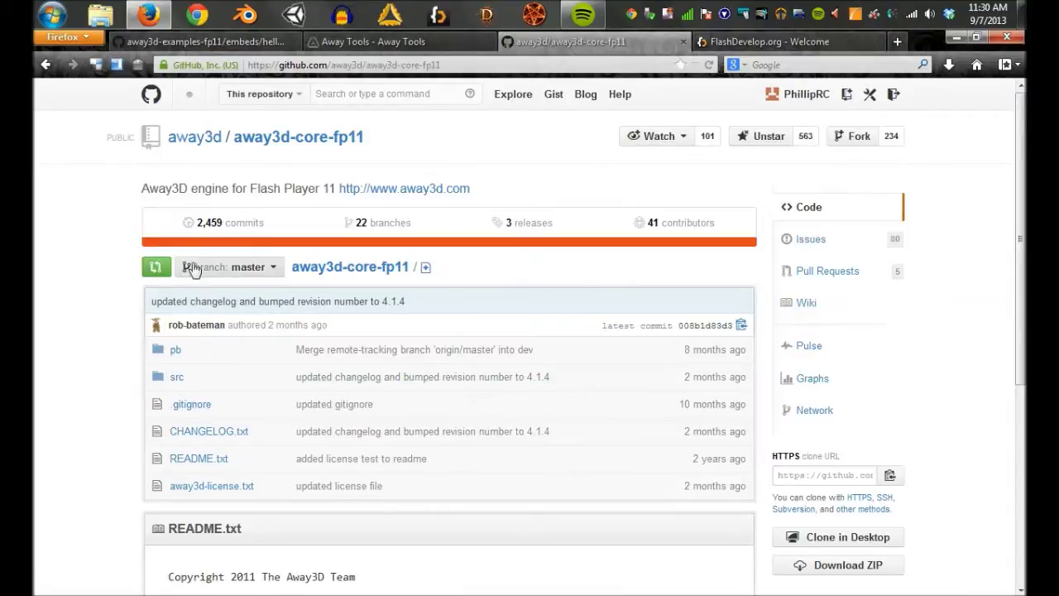
{"action": "left_click", "coordinate": [748, 42]}
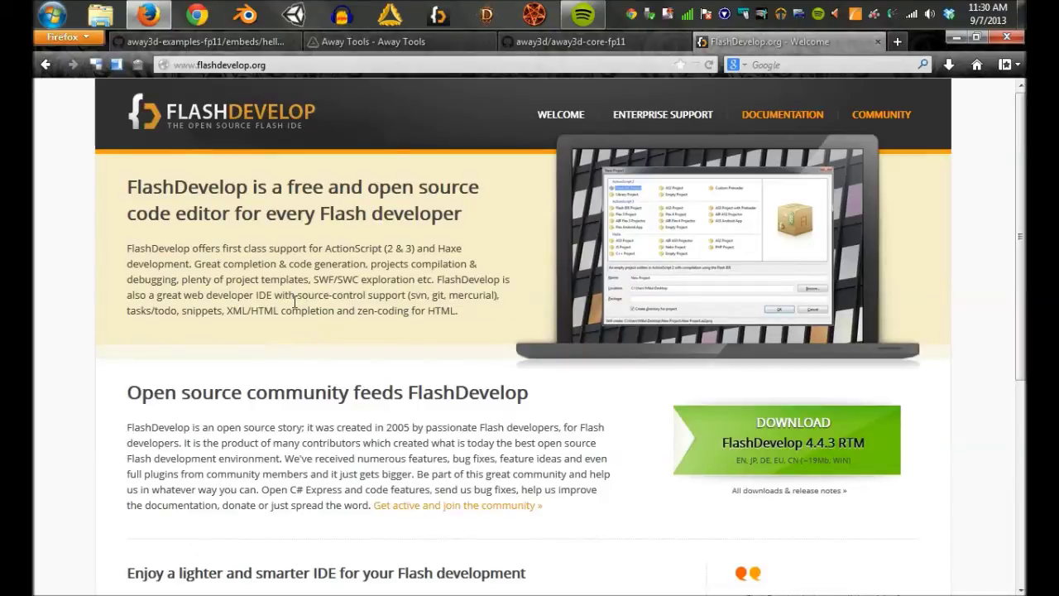
{"action": "left_click", "coordinate": [956, 37]}
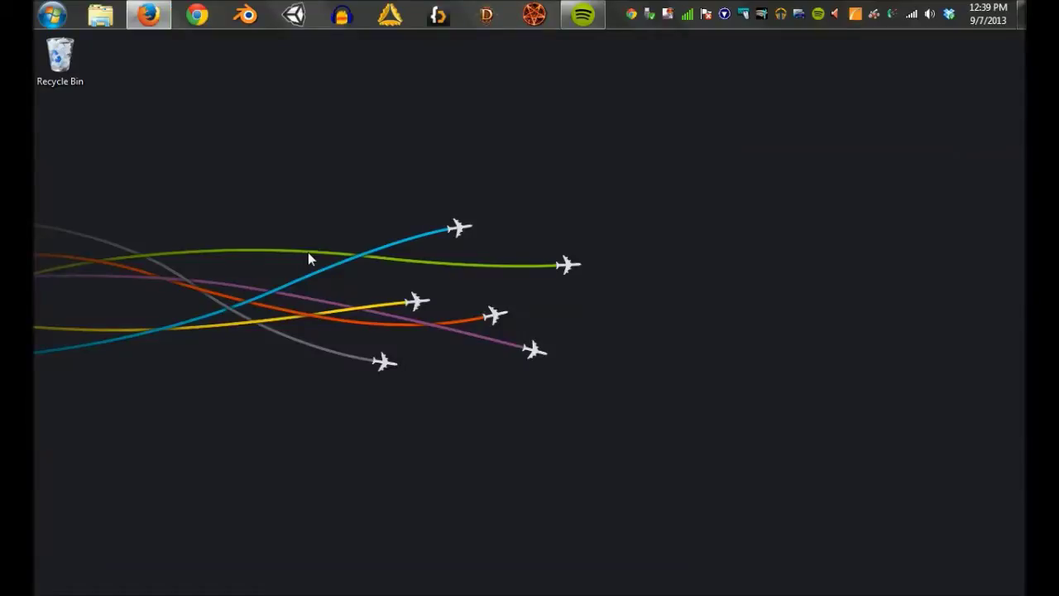
Step: Launch Away Builder and import hellknight.md5mesh from away3d-examples-fp11-4.1.4-gold/embeds/hellknight
{"action": "key", "text": "super+7"}
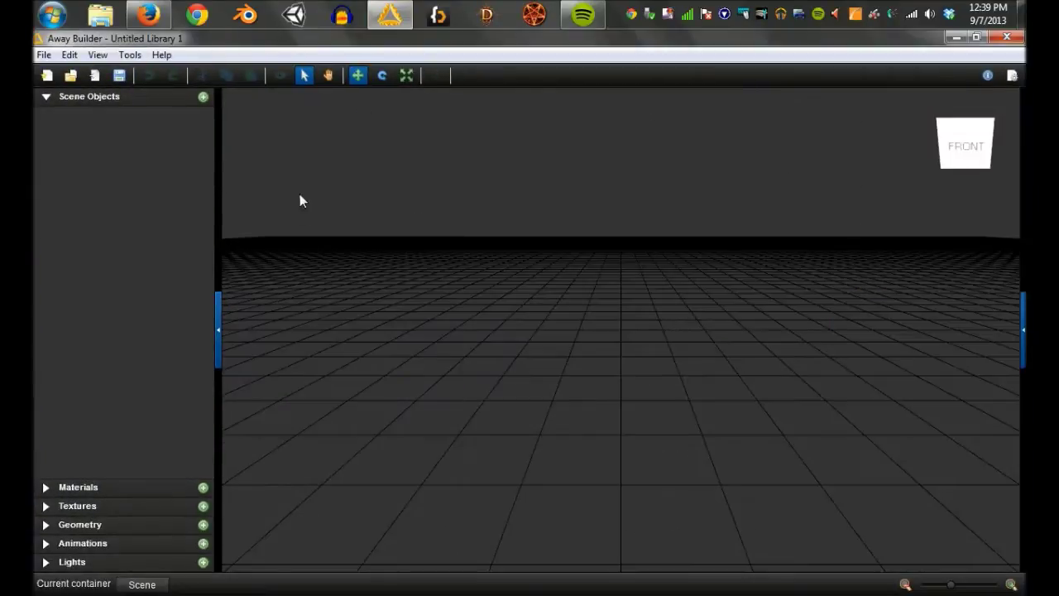
{"action": "left_click", "coordinate": [44, 55]}
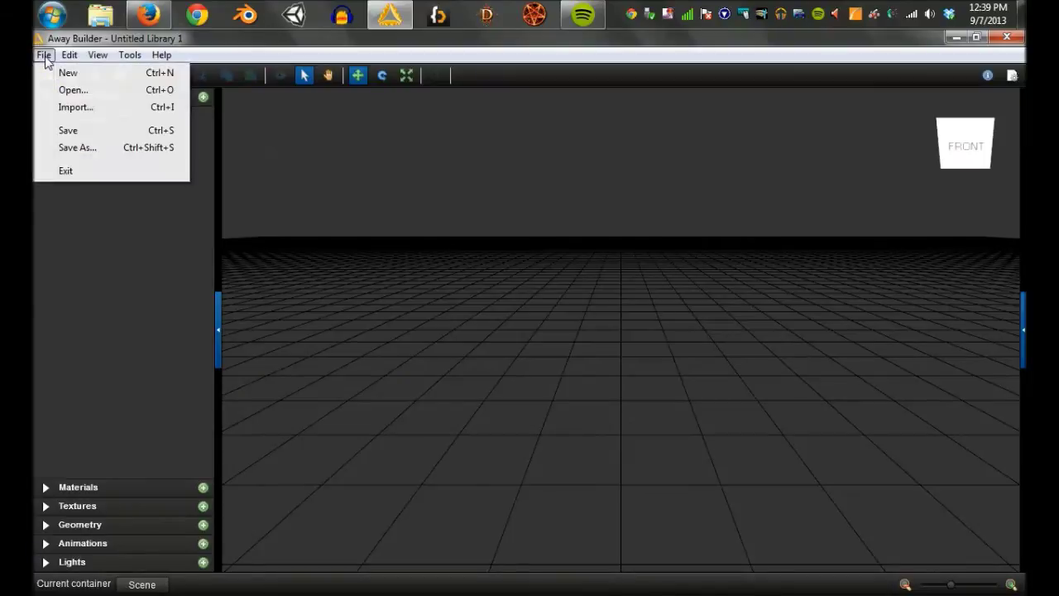
{"action": "left_click", "coordinate": [73, 105]}
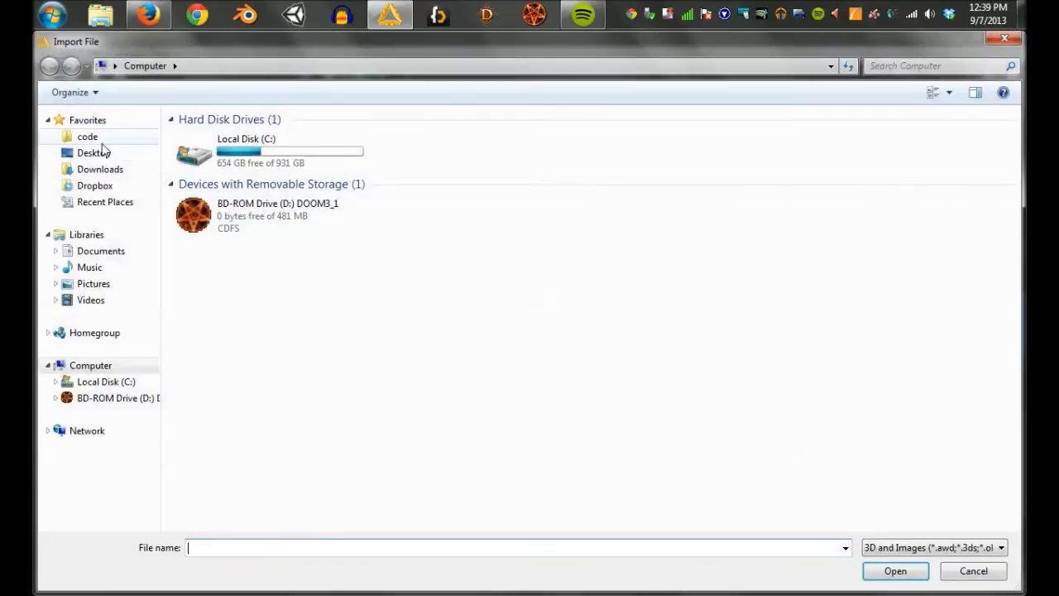
{"action": "left_click", "coordinate": [87, 136]}
{"action": "double_click", "coordinate": [323, 153]}
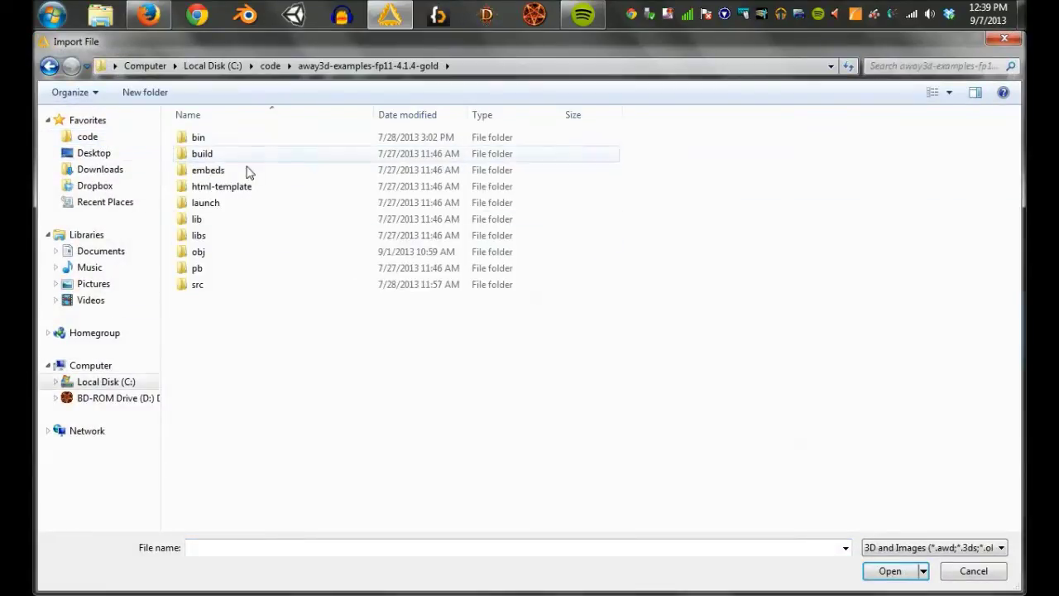
{"action": "double_click", "coordinate": [260, 172]}
{"action": "left_click_drag", "start_coordinate": [368, 165], "coordinate": [96, 124]}
{"action": "double_click", "coordinate": [381, 174]}
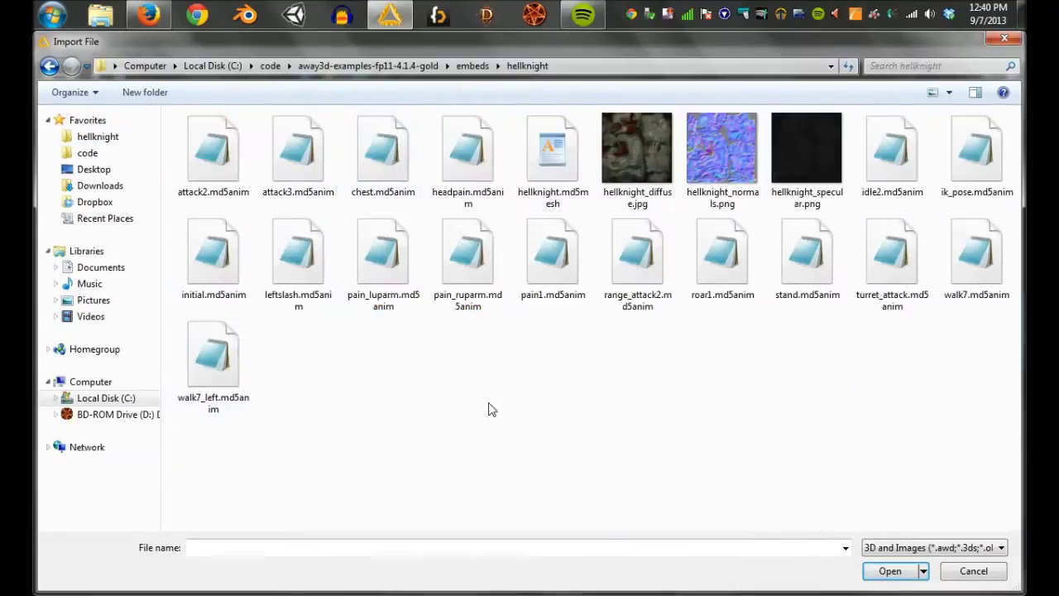
{"action": "left_click", "coordinate": [574, 151]}
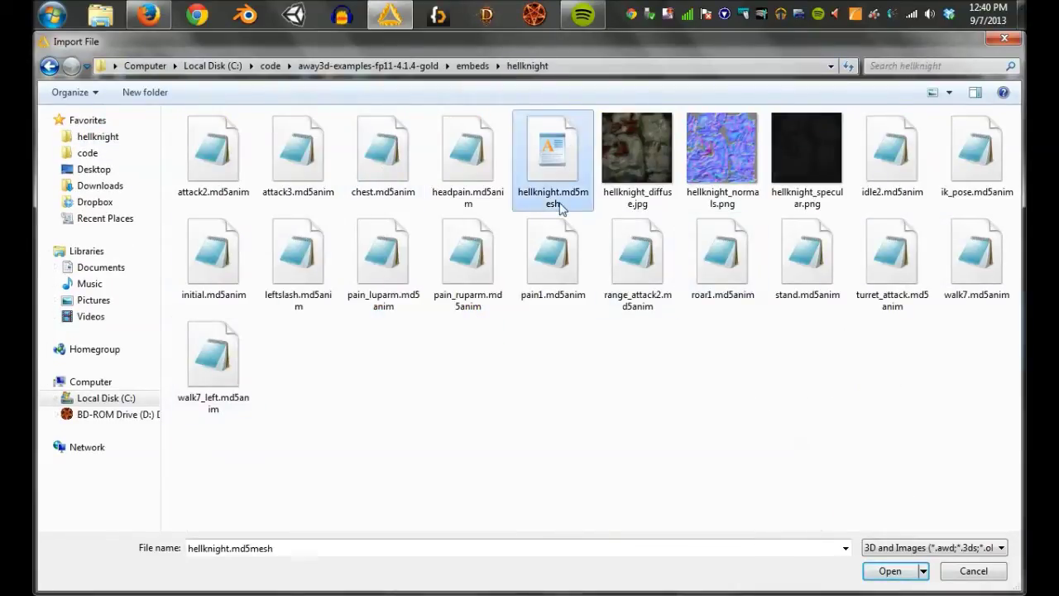
{"action": "double_click", "coordinate": [553, 148]}
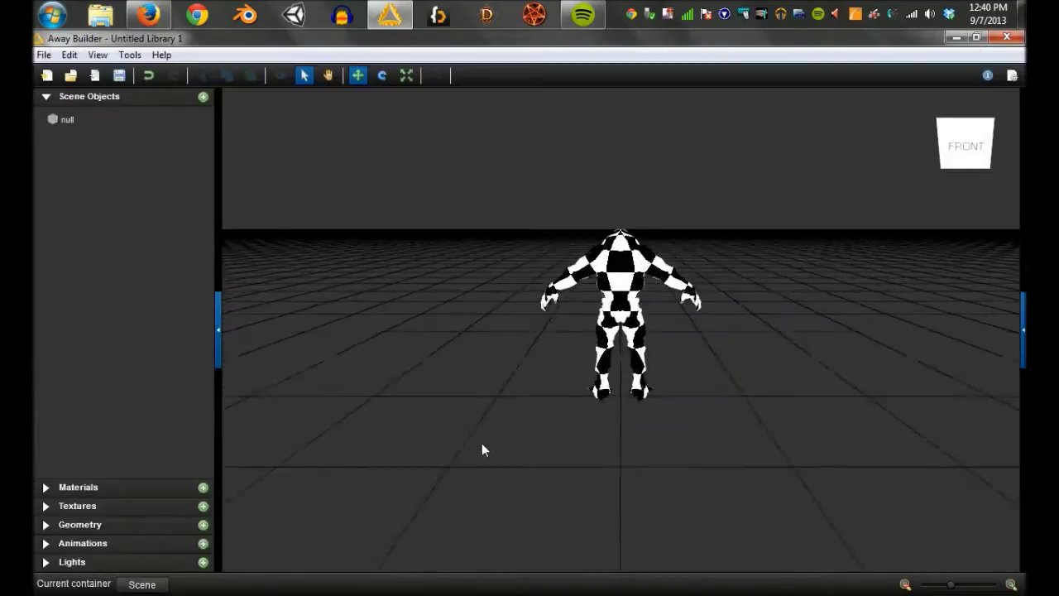
Step: Rename the mesh to HellKnight and its geometry to HellKnight_Geo
{"action": "left_click_drag", "start_coordinate": [747, 176], "coordinate": [947, 185]}
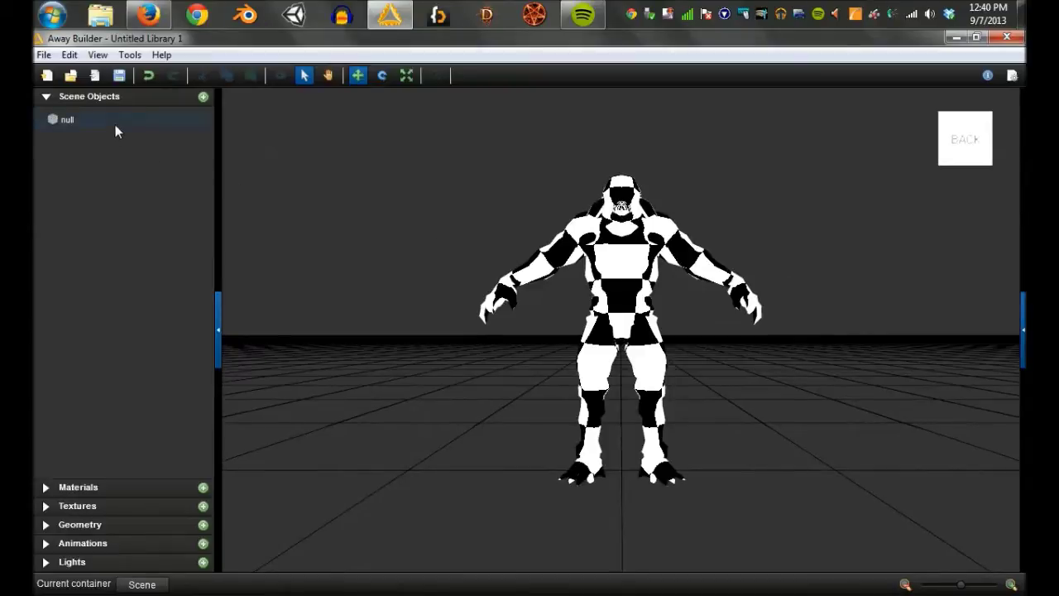
{"action": "left_click", "coordinate": [115, 122]}
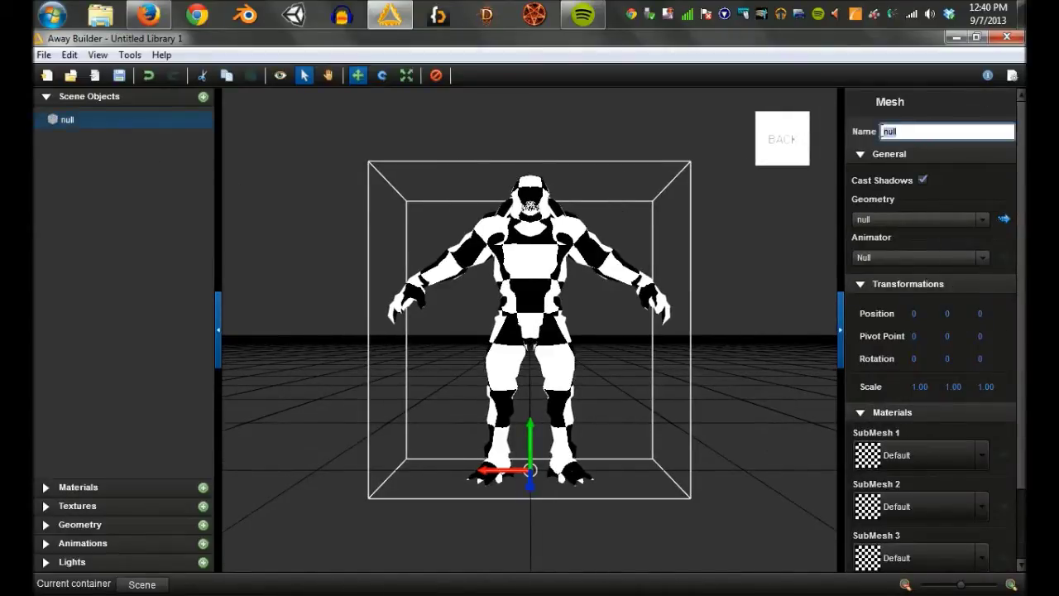
{"action": "type", "text": "HellK"}
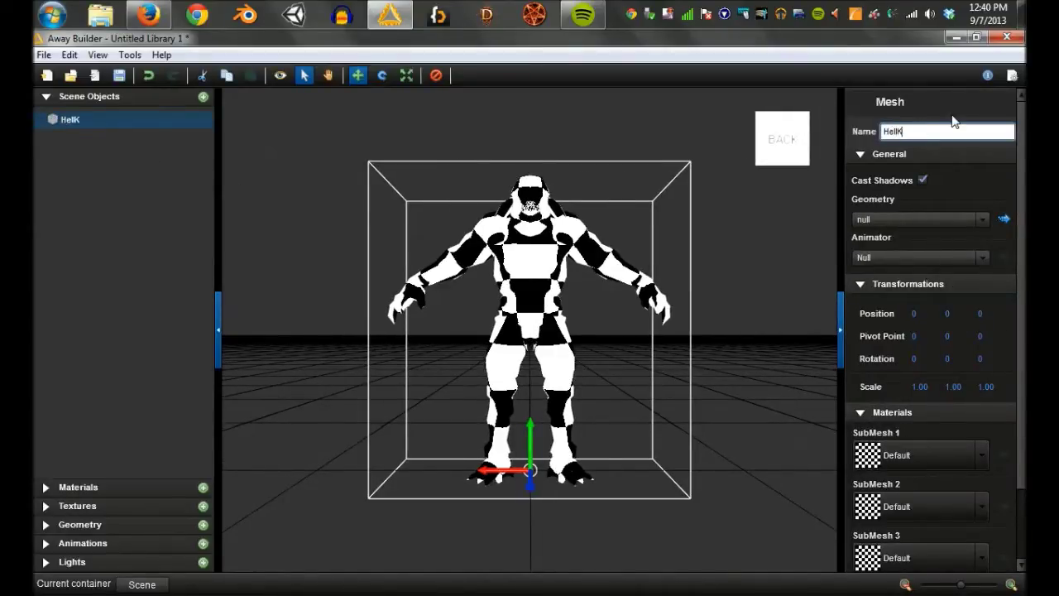
{"action": "type", "text": "night"}
{"action": "left_click", "coordinate": [91, 524]}
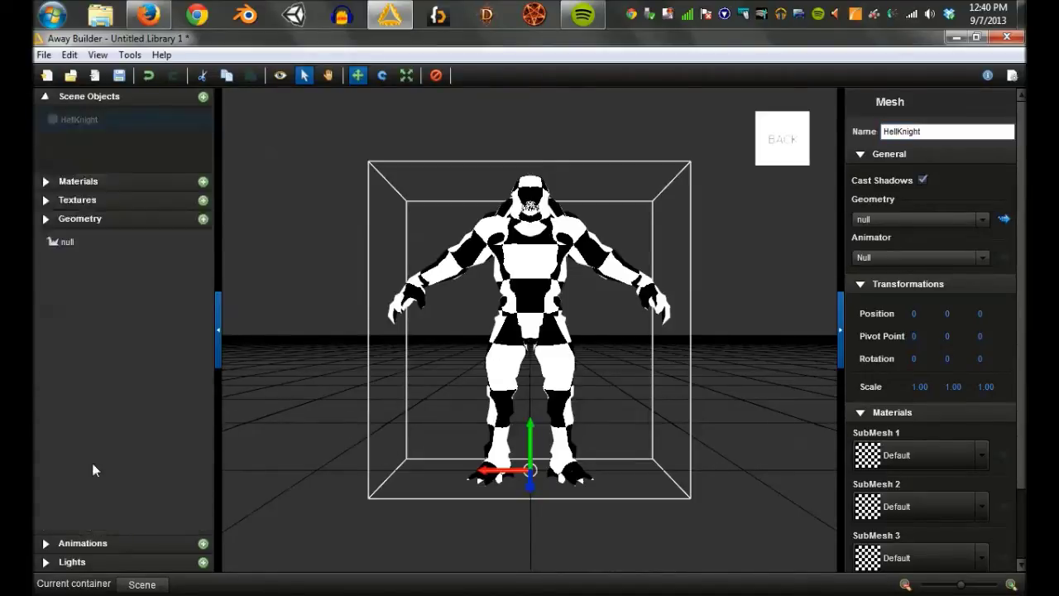
{"action": "left_click", "coordinate": [96, 173]}
{"action": "left_click", "coordinate": [932, 131]}
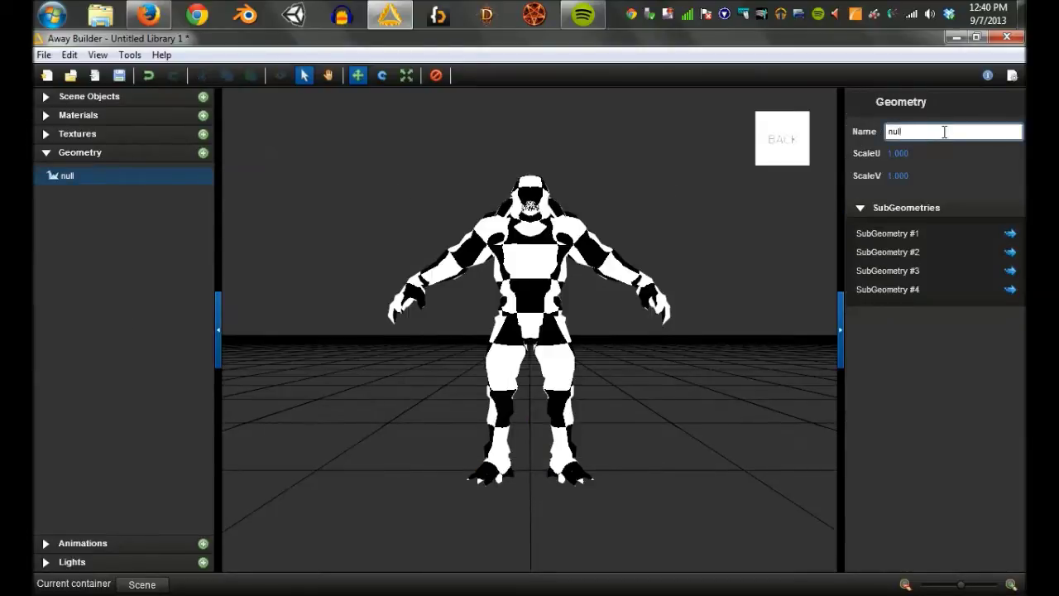
{"action": "double_click", "coordinate": [944, 131]}
{"action": "type", "text": "Hek"}
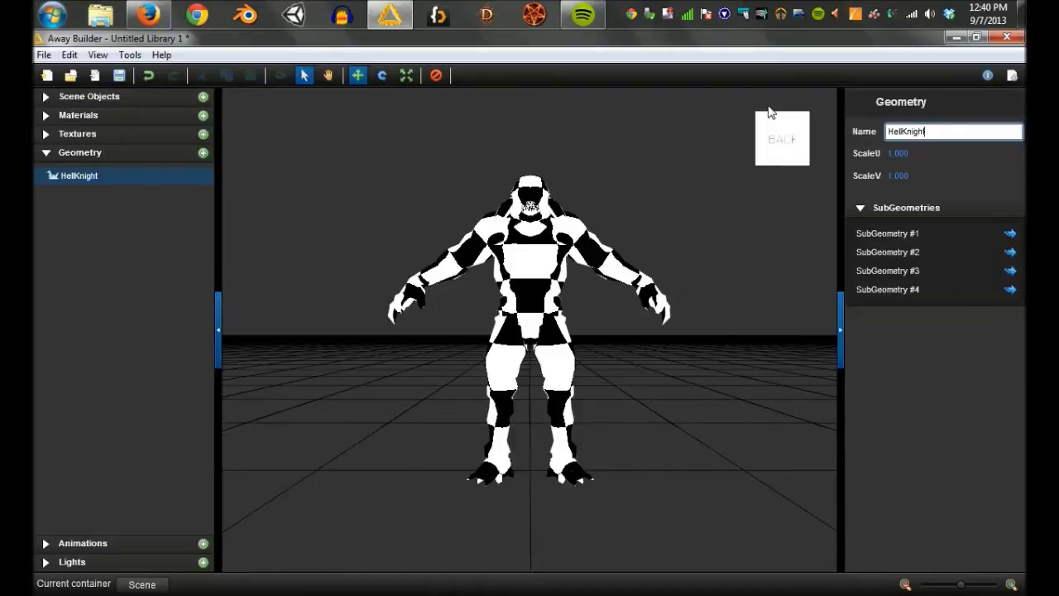
{"action": "key", "text": "Return"}
{"action": "key", "text": "ctrl+c"}
{"action": "key", "text": "End"}
{"action": "type", "text": "_Geo"}
Step: Rename the skeleton to HellKnight_Skeleton and the animation set to HellKnight_AnimationSet
{"action": "left_click", "coordinate": [85, 545]}
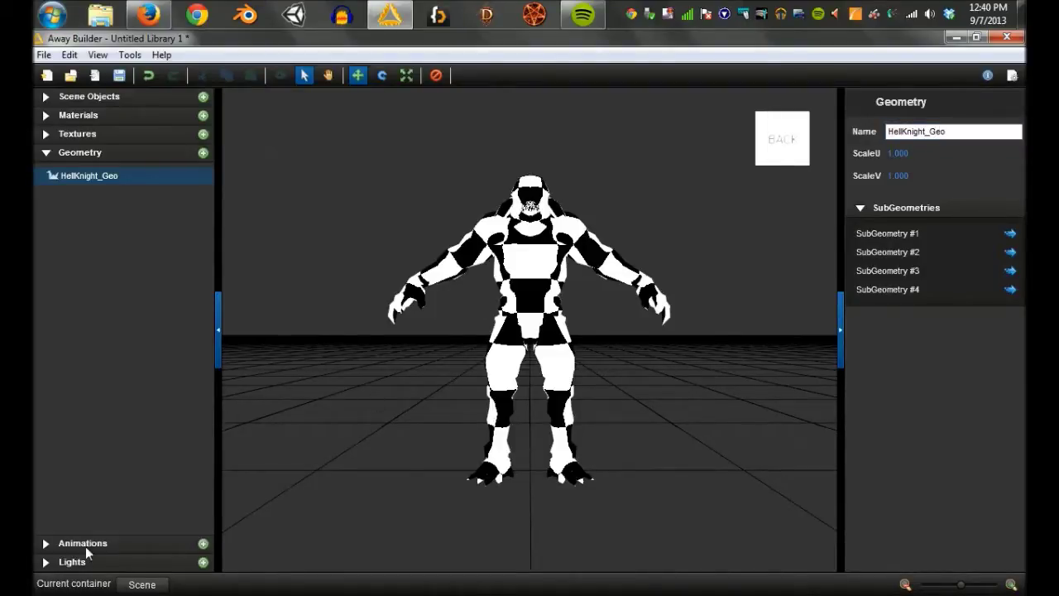
{"action": "left_click", "coordinate": [117, 194]}
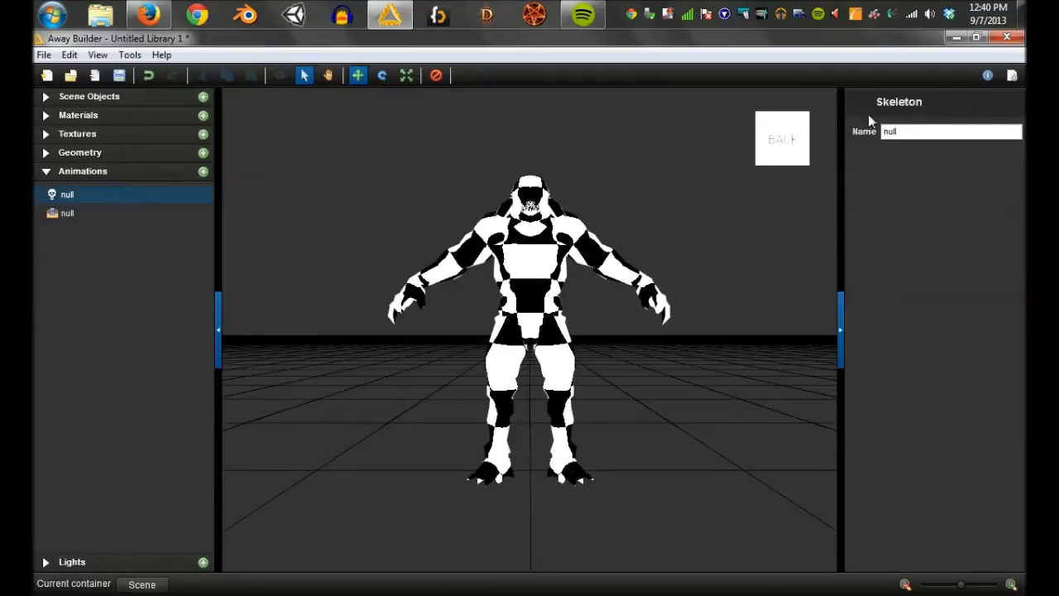
{"action": "double_click", "coordinate": [937, 131]}
{"action": "key", "text": "ctrl+v"}
{"action": "type", "text": "_Ske"}
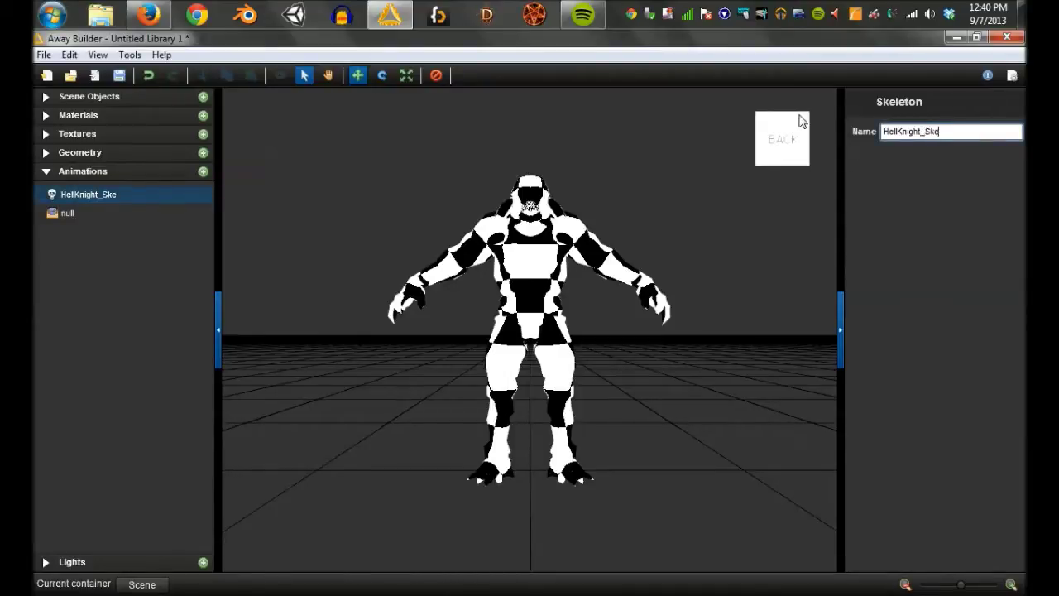
{"action": "type", "text": "leton"}
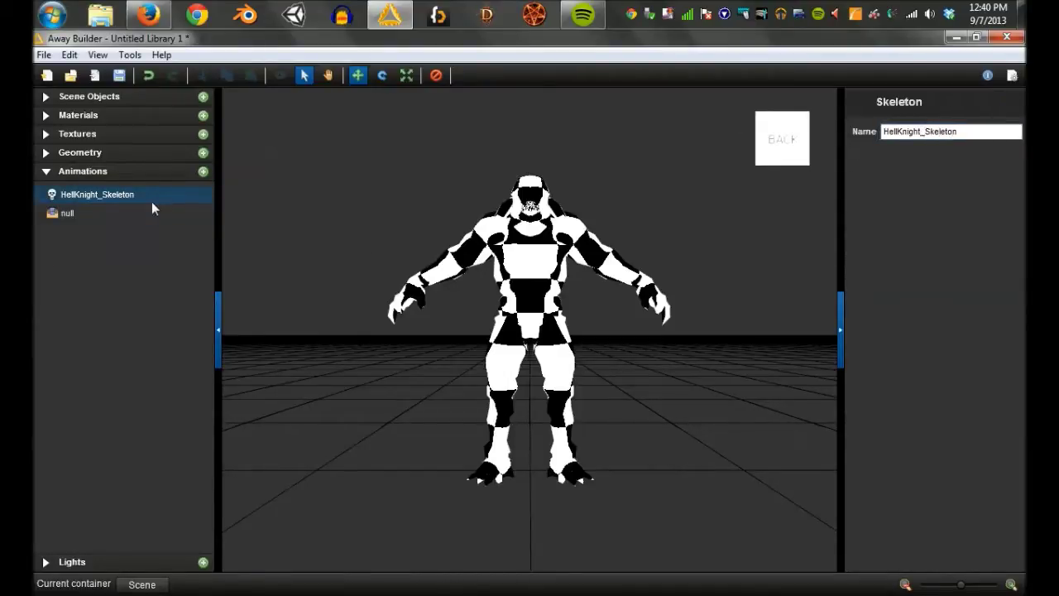
{"action": "left_click", "coordinate": [129, 213]}
{"action": "double_click", "coordinate": [952, 133]}
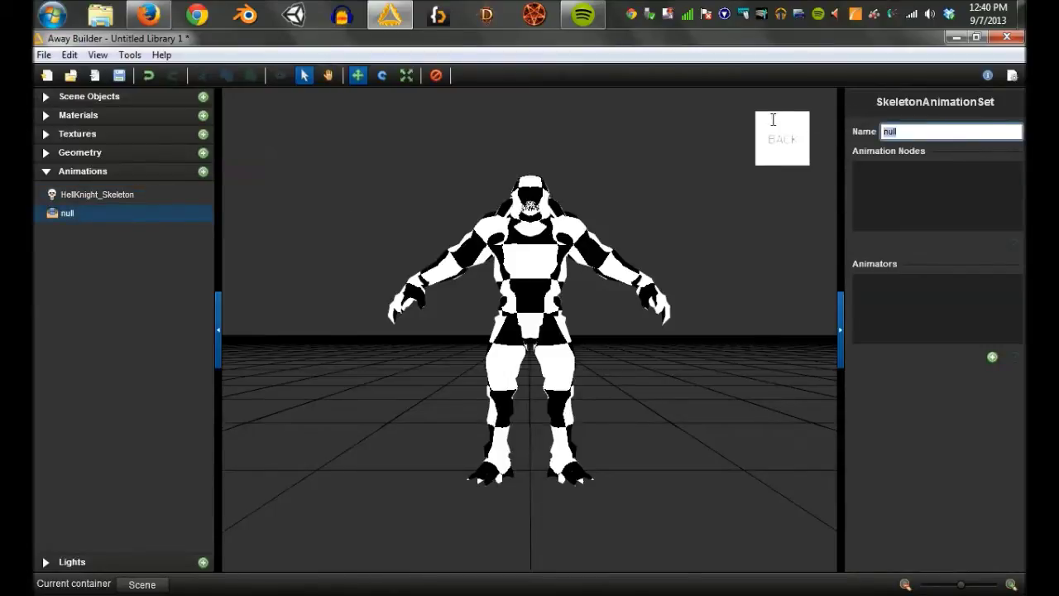
{"action": "key", "text": "ctrl+v"}
{"action": "type", "text": "_AnimationSe"}
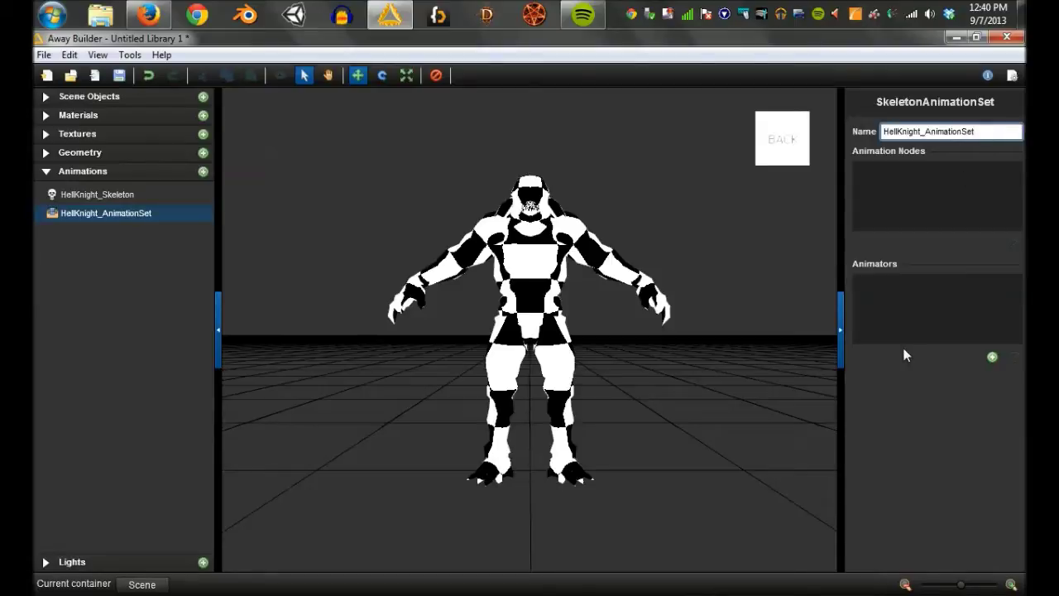
{"action": "key", "text": "Return"}
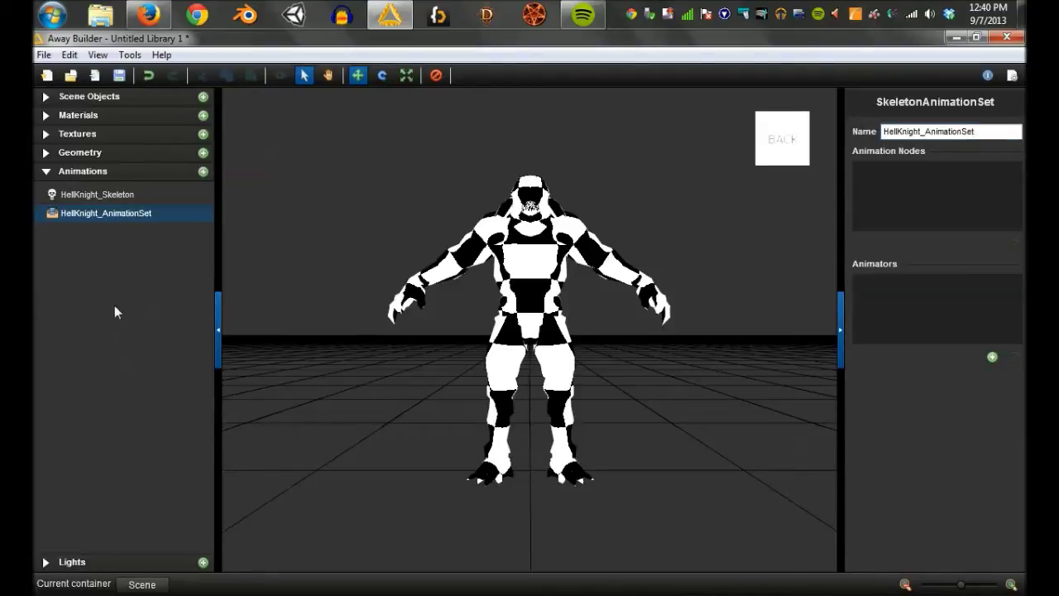
{"action": "left_click", "coordinate": [104, 97]}
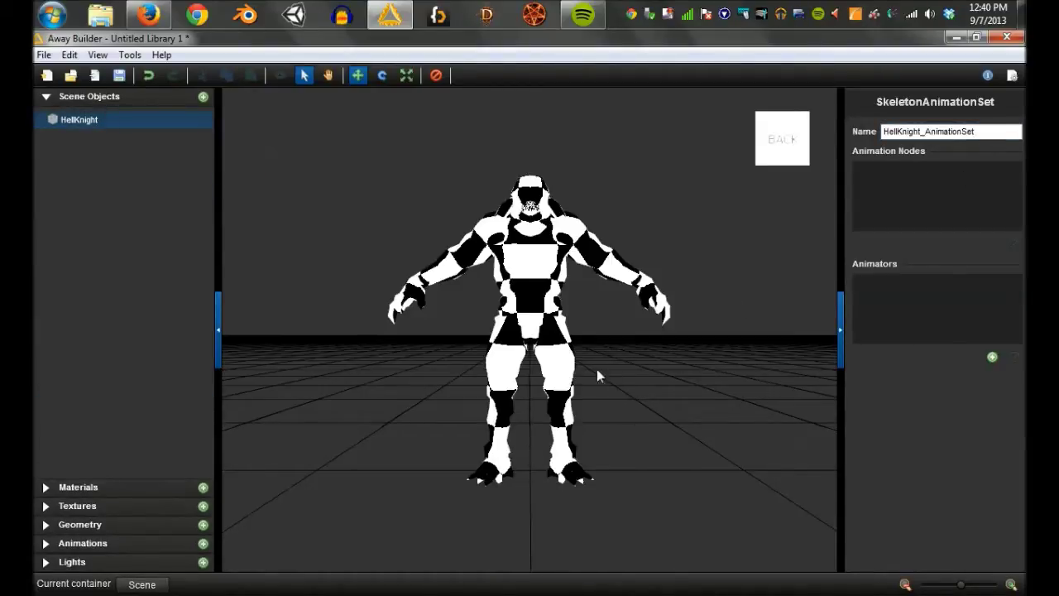
Step: Assign a new material, Material1, to HellKnight's SubMesh 1
{"action": "left_click", "coordinate": [536, 288]}
{"action": "scroll", "coordinate": [960, 460], "scroll_direction": "down", "scroll_amount": 1}
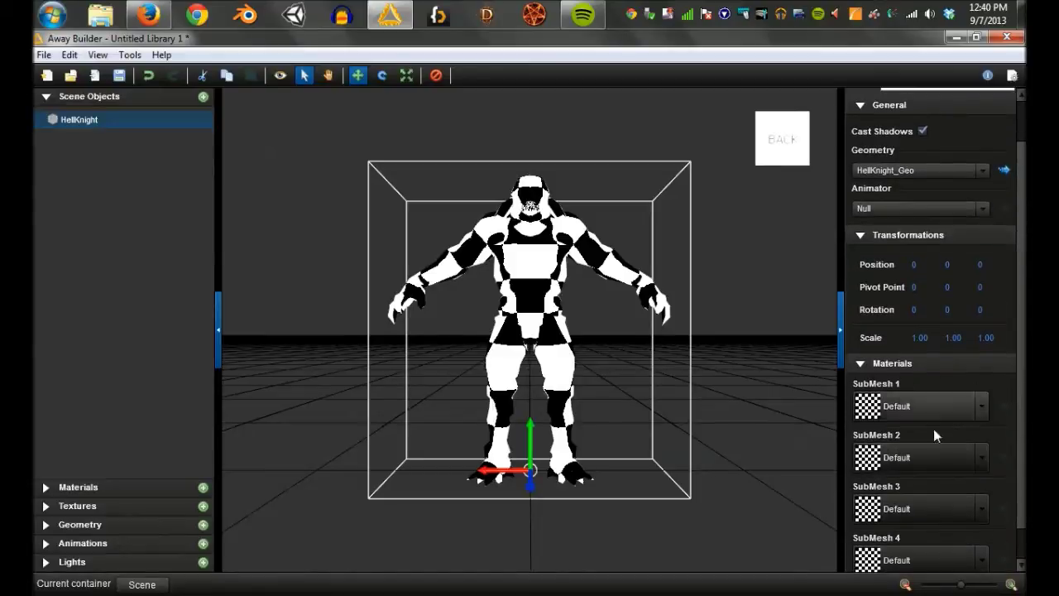
{"action": "scroll", "coordinate": [959, 397], "scroll_direction": "down", "scroll_amount": 1}
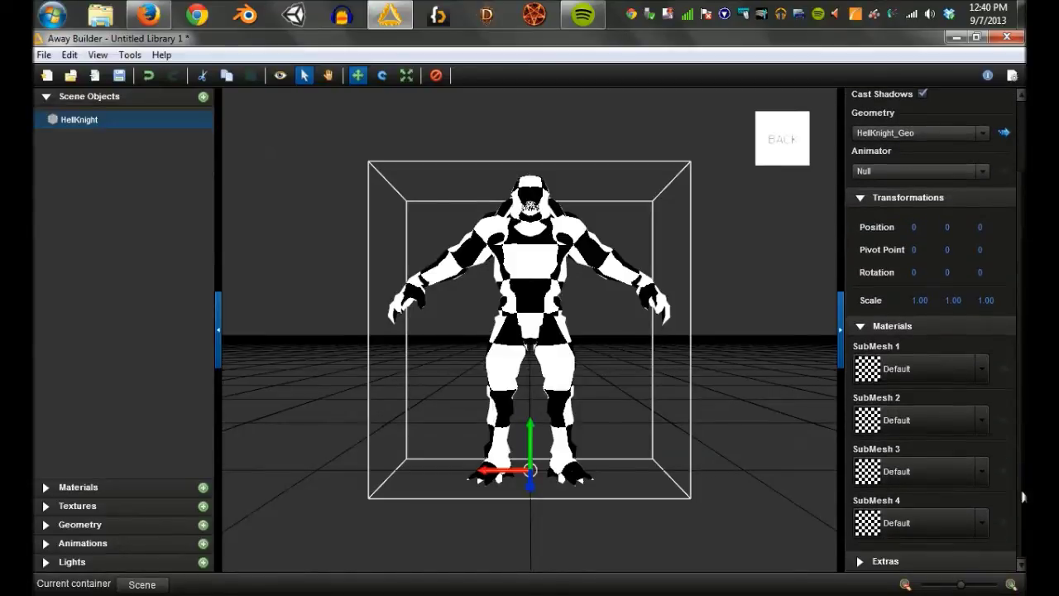
{"action": "left_click", "coordinate": [980, 370]}
{"action": "left_click", "coordinate": [938, 425]}
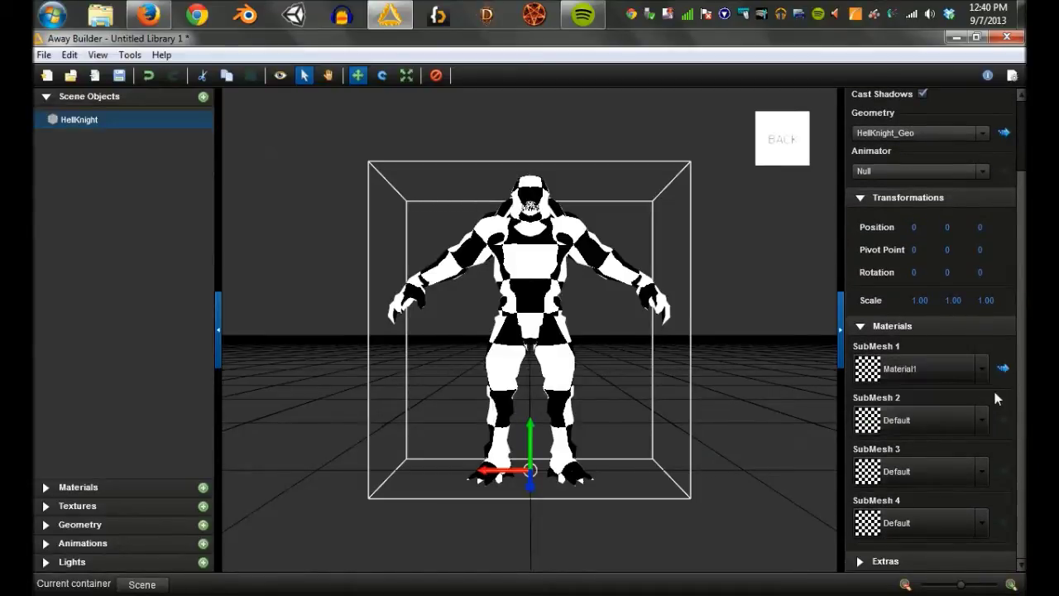
{"action": "left_click", "coordinate": [1009, 371]}
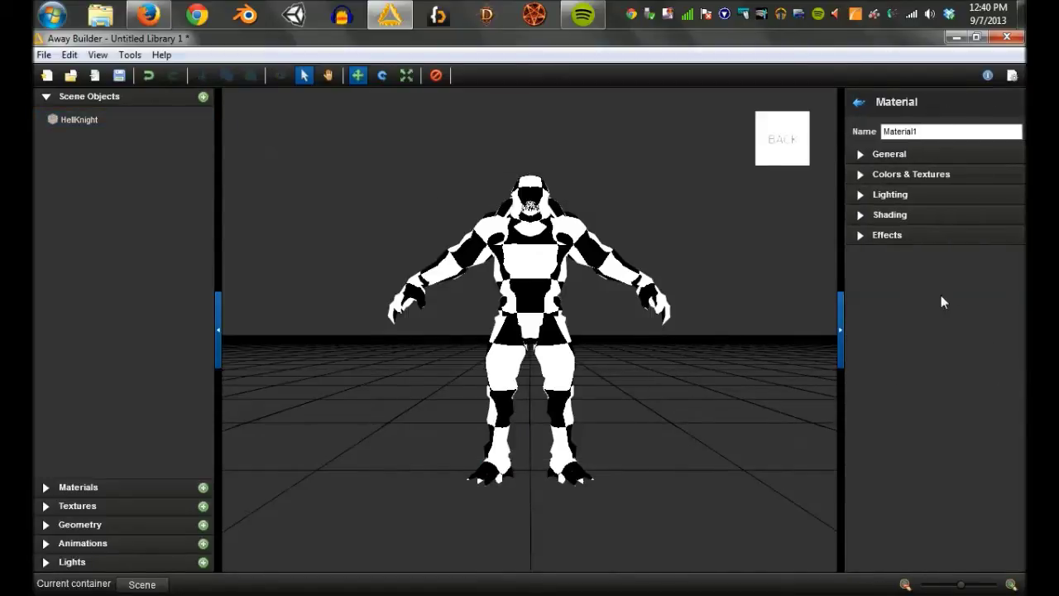
{"action": "left_click", "coordinate": [895, 173]}
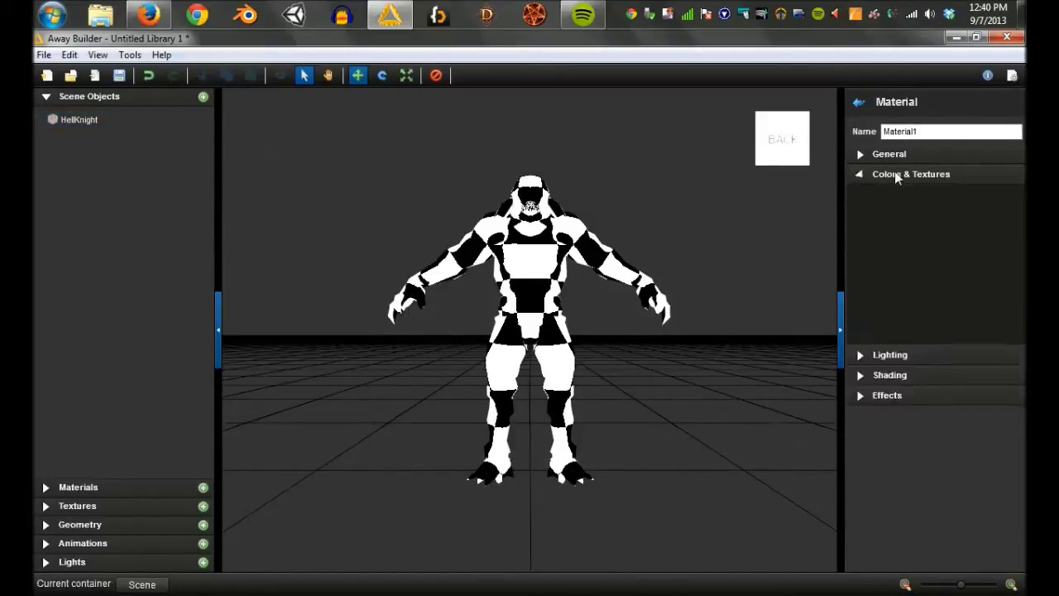
Step: Load hellknight_diffuse.jpg as Material1's diffuse texture and hellknight_specular.png as its specular texture
{"action": "left_click", "coordinate": [984, 343]}
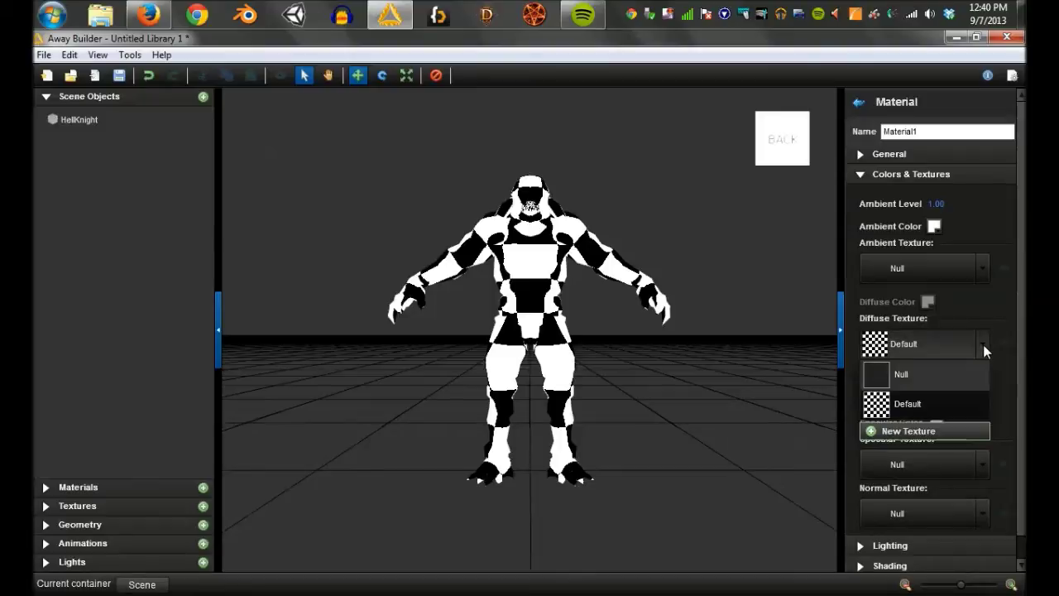
{"action": "left_click", "coordinate": [935, 432]}
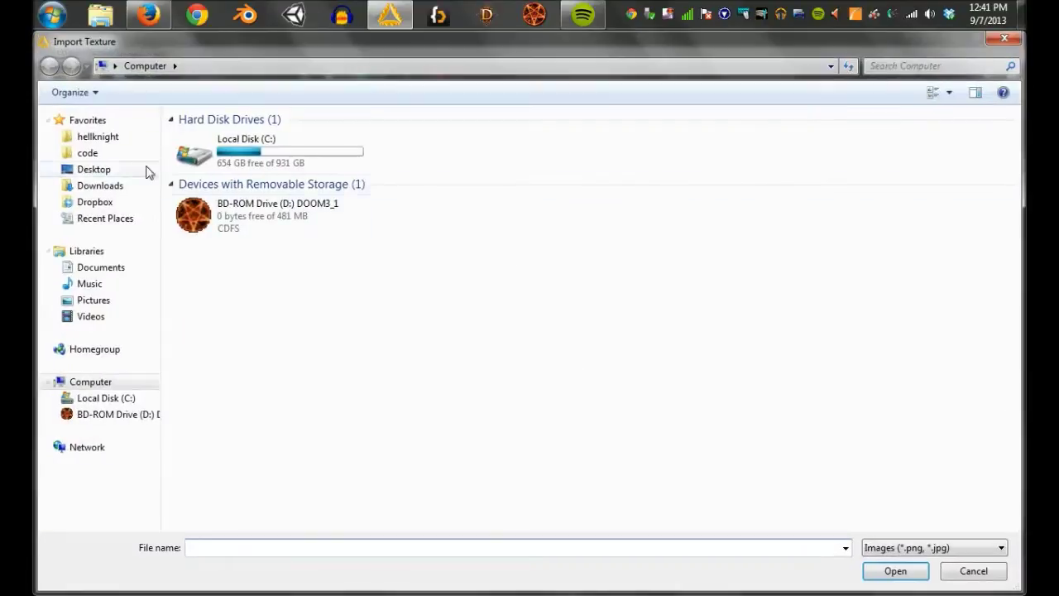
{"action": "left_click", "coordinate": [107, 137]}
{"action": "double_click", "coordinate": [206, 142]}
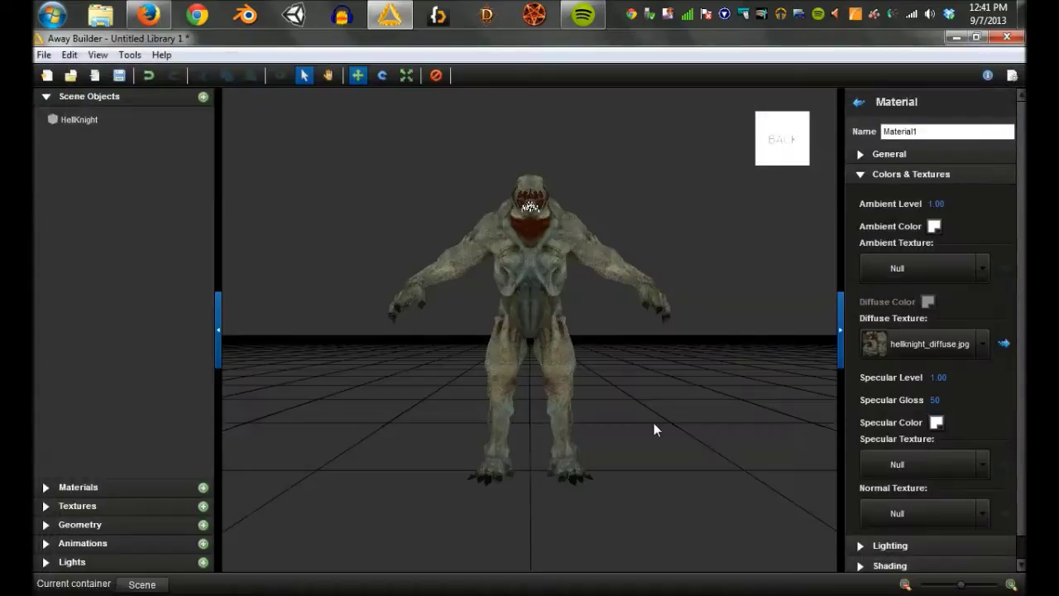
{"action": "left_click", "coordinate": [984, 465]}
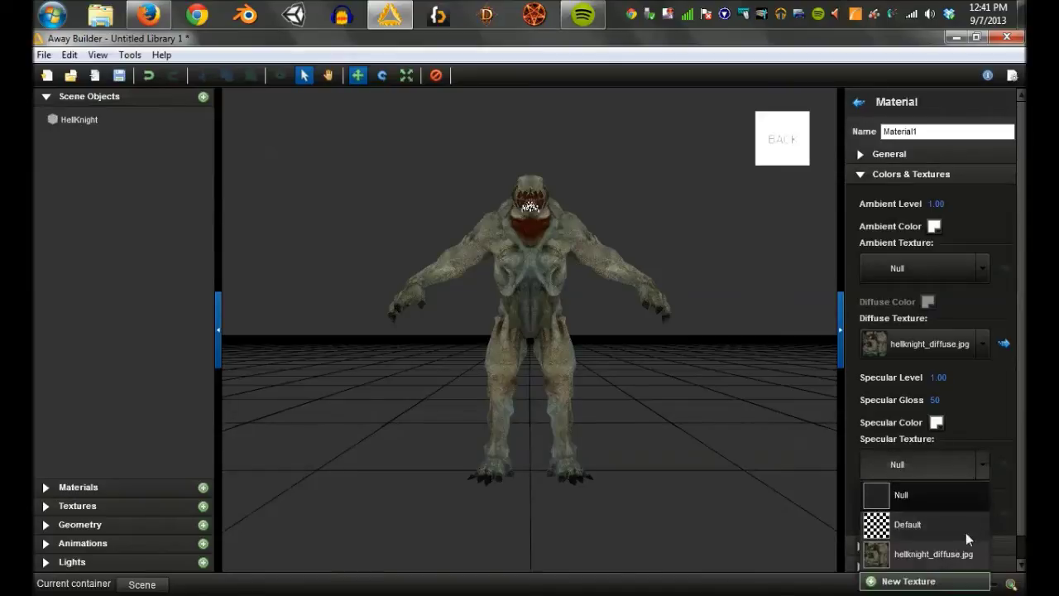
{"action": "left_click", "coordinate": [909, 582]}
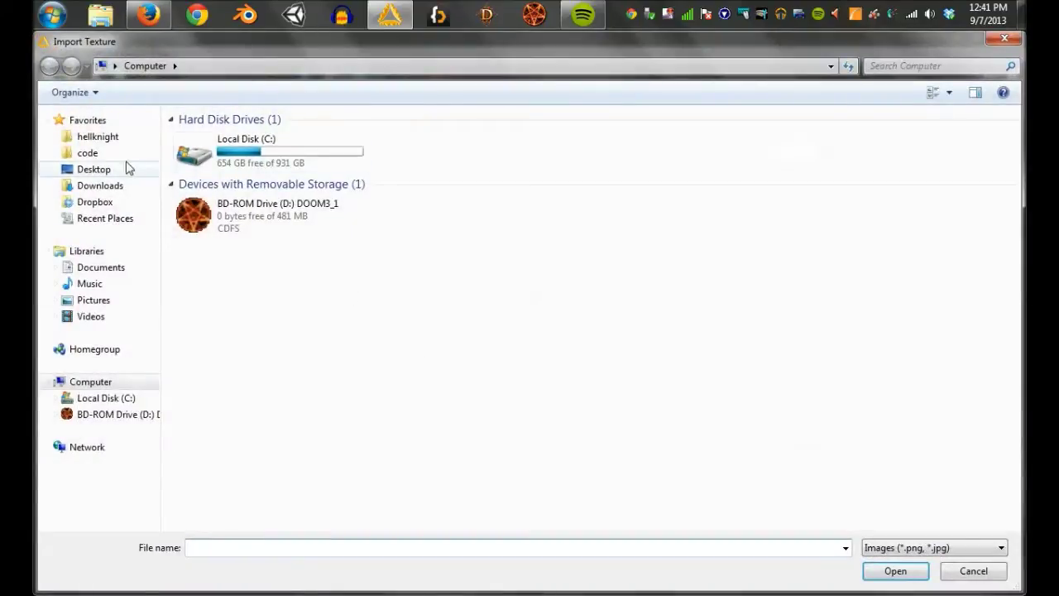
{"action": "left_click", "coordinate": [86, 139]}
{"action": "double_click", "coordinate": [402, 149]}
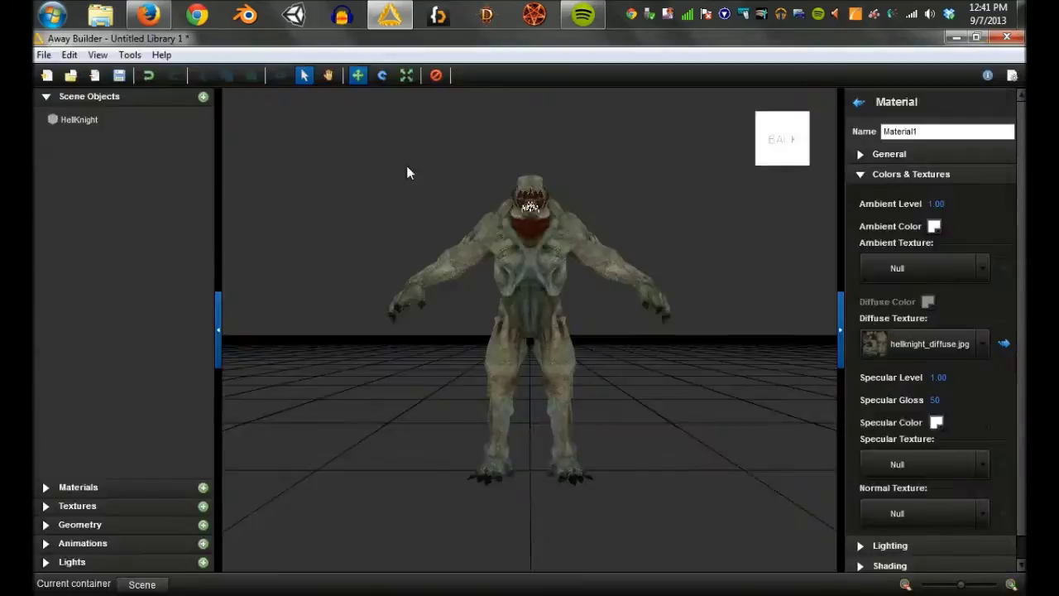
Step: Load hellknight_normals.png as Material1's normal texture
{"action": "left_click", "coordinate": [982, 513]}
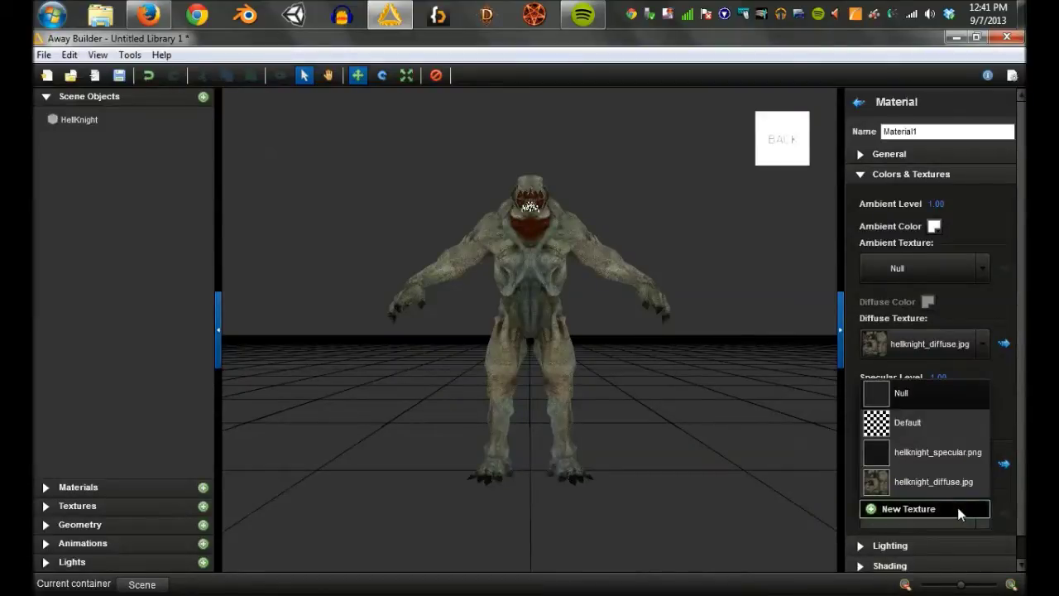
{"action": "left_click", "coordinate": [957, 508]}
{"action": "left_click", "coordinate": [116, 140]}
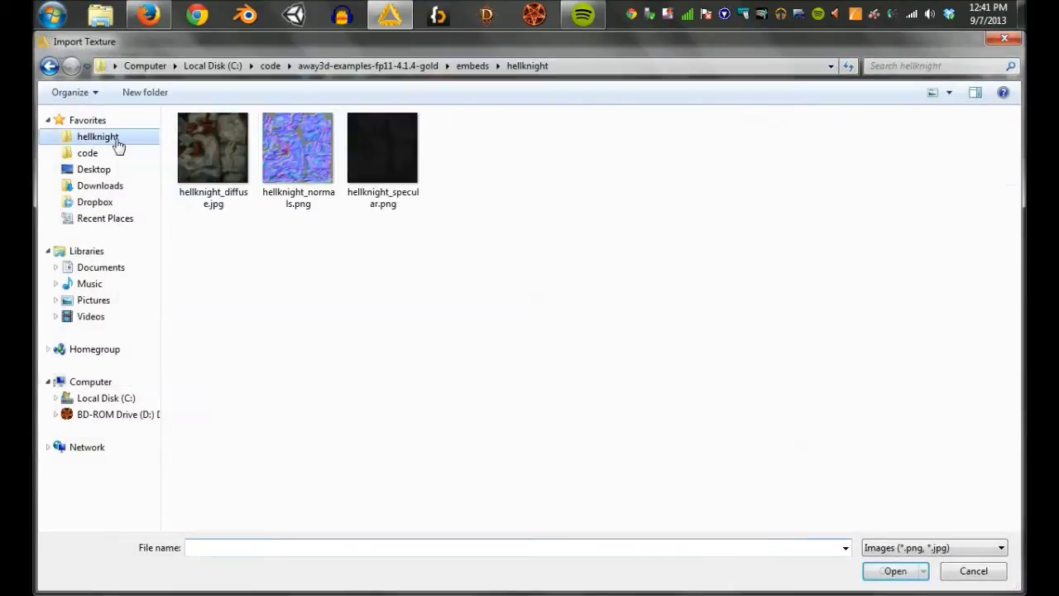
{"action": "double_click", "coordinate": [301, 172]}
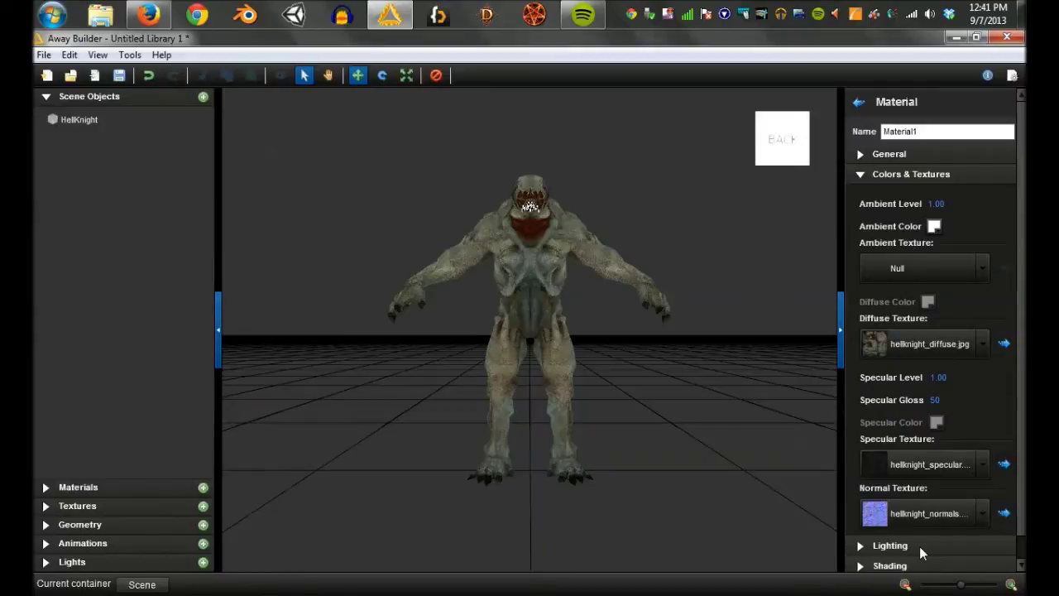
{"action": "left_click", "coordinate": [889, 545]}
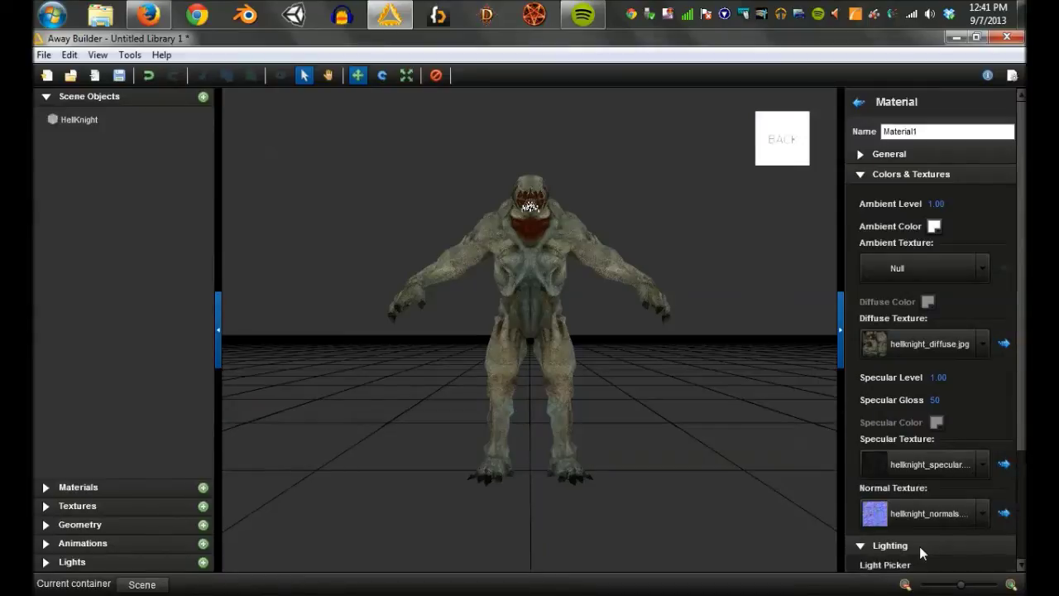
{"action": "left_click", "coordinate": [111, 560]}
Step: Add two new directional lights to the scene
{"action": "left_click", "coordinate": [202, 190]}
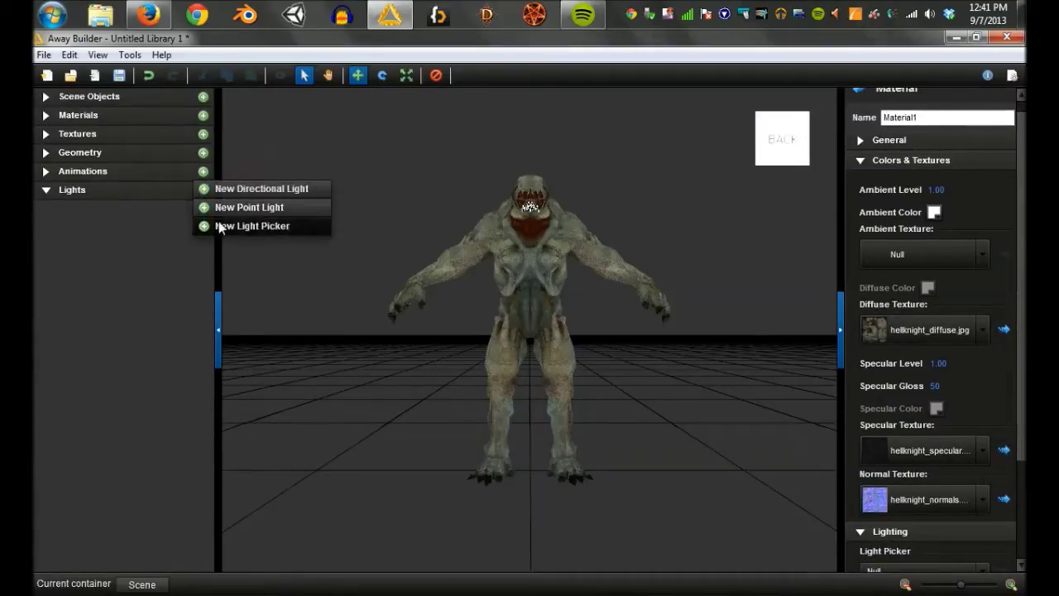
{"action": "left_click", "coordinate": [266, 190]}
{"action": "left_click", "coordinate": [203, 189]}
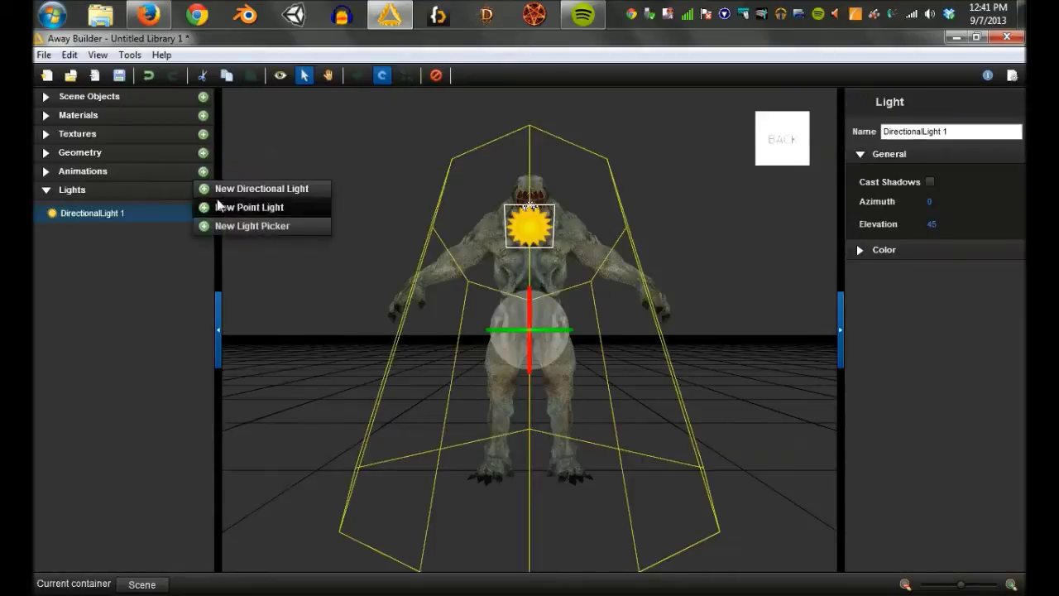
{"action": "left_click", "coordinate": [237, 189]}
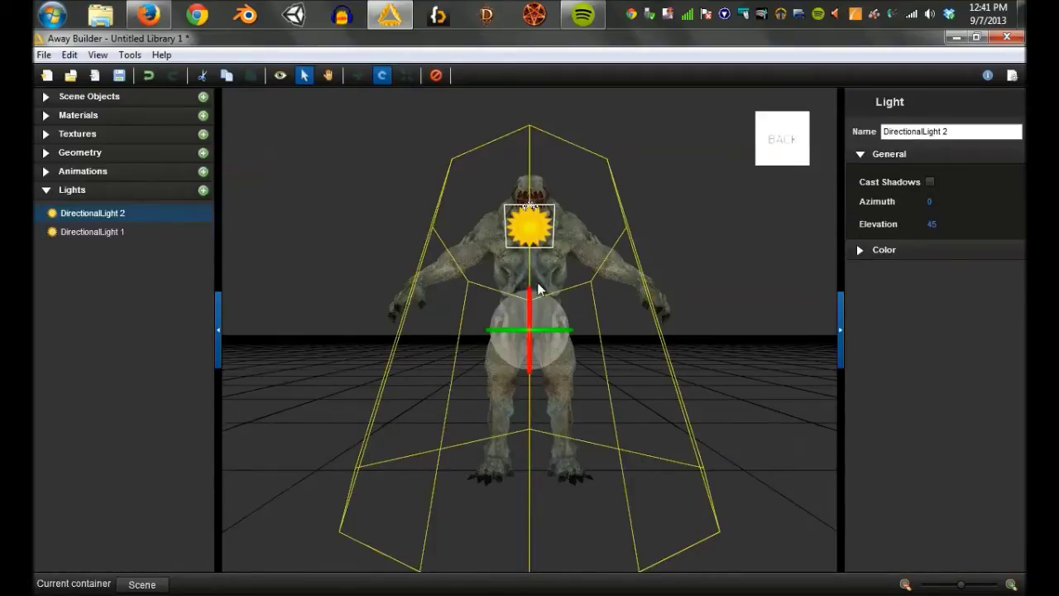
Step: Aim the lights at the HellKnight from different sides, DirectionalLight 1 at azimuth 47, elevation 45
{"action": "left_click_drag", "start_coordinate": [543, 328], "coordinate": [882, 361]}
{"action": "left_click", "coordinate": [572, 314]}
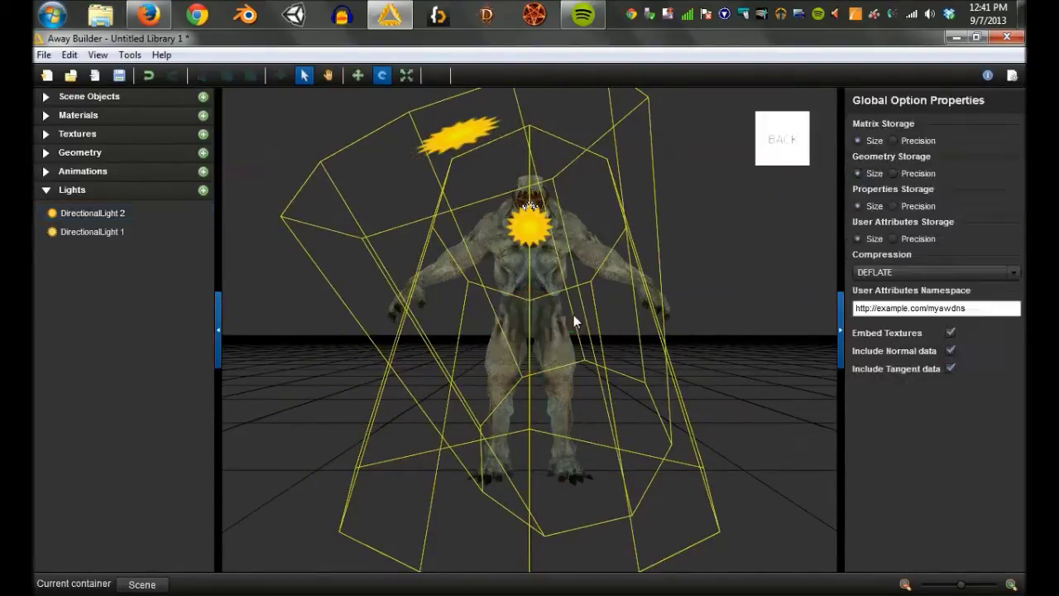
{"action": "left_click", "coordinate": [558, 332]}
{"action": "left_click_drag", "start_coordinate": [742, 311], "coordinate": [706, 324]}
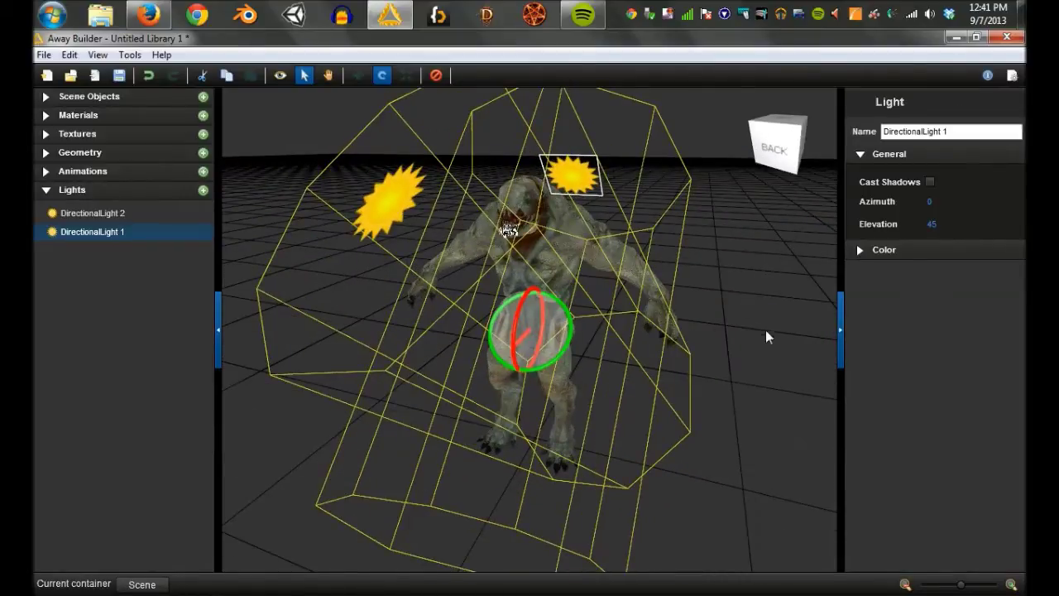
{"action": "left_click_drag", "start_coordinate": [768, 336], "coordinate": [736, 314]}
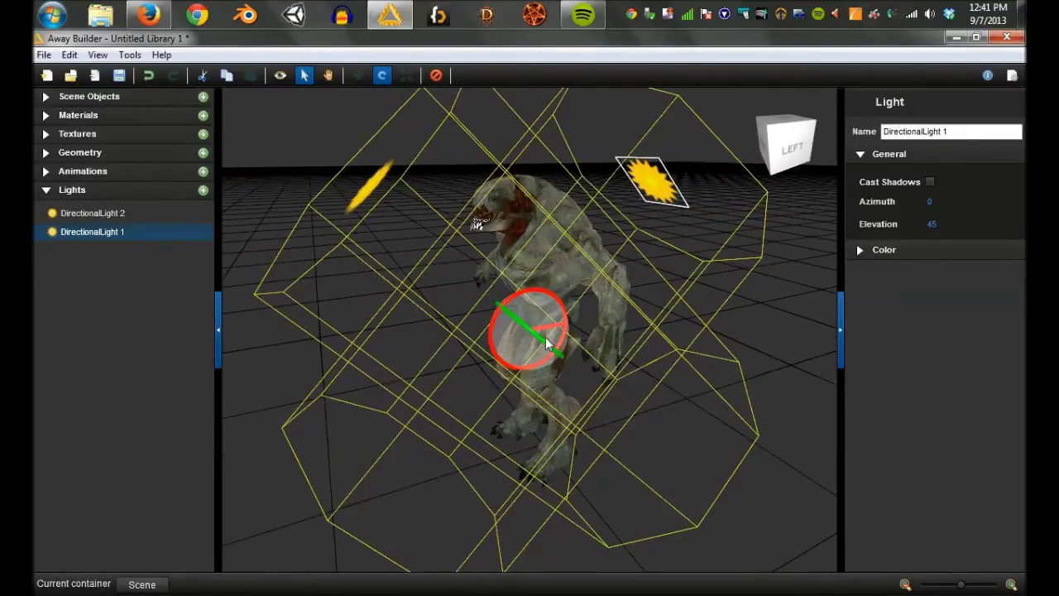
{"action": "left_click_drag", "start_coordinate": [540, 339], "coordinate": [568, 351]}
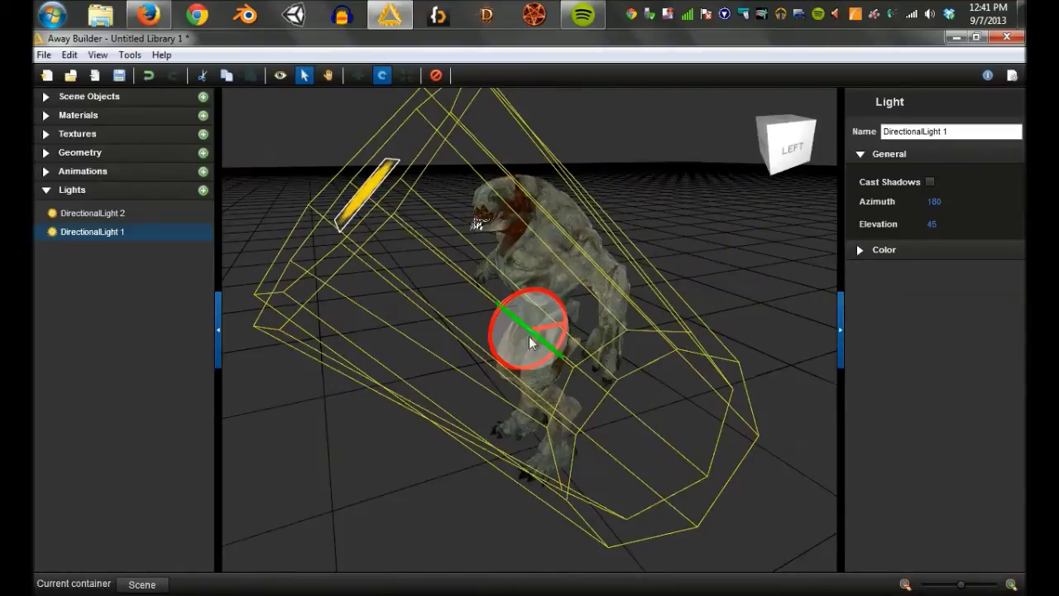
{"action": "left_click_drag", "start_coordinate": [531, 343], "coordinate": [638, 355]}
{"action": "left_click", "coordinate": [638, 356]}
{"action": "left_click", "coordinate": [595, 308]}
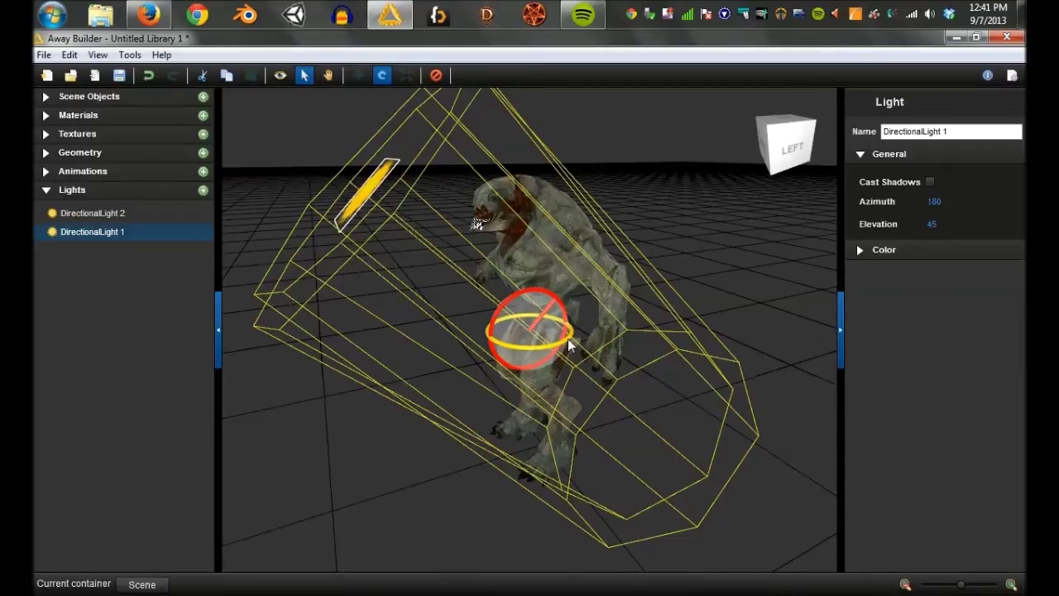
{"action": "left_click_drag", "start_coordinate": [573, 341], "coordinate": [503, 353]}
{"action": "mouse_move", "coordinate": [758, 480]}
{"action": "left_mouse_down"}
{"action": "mouse_move", "coordinate": [803, 458]}
{"action": "mouse_move", "coordinate": [827, 465]}
{"action": "mouse_move", "coordinate": [772, 468]}
{"action": "left_mouse_up"}
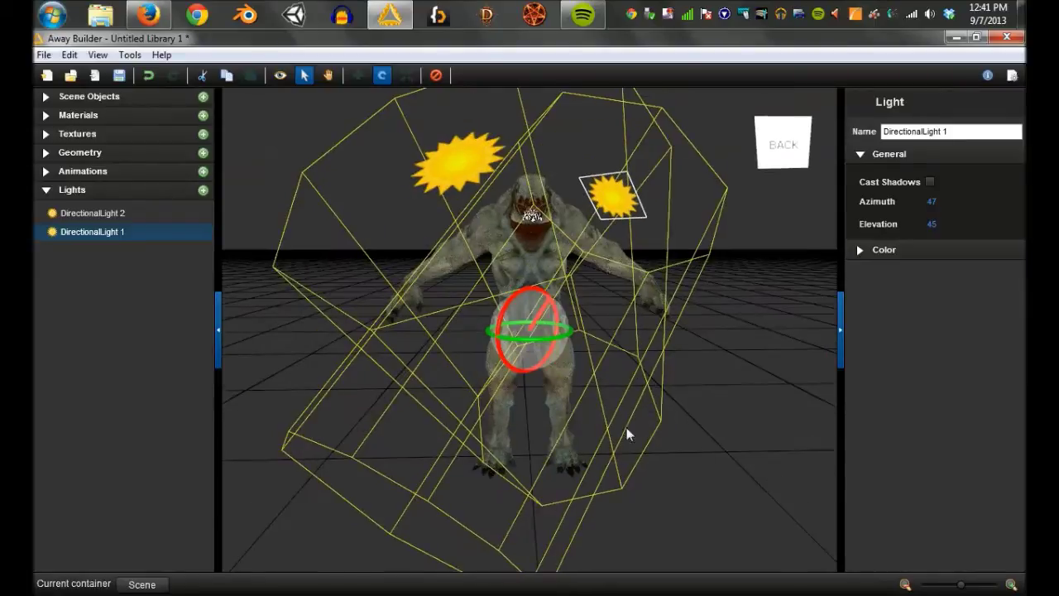
{"action": "left_click", "coordinate": [203, 189]}
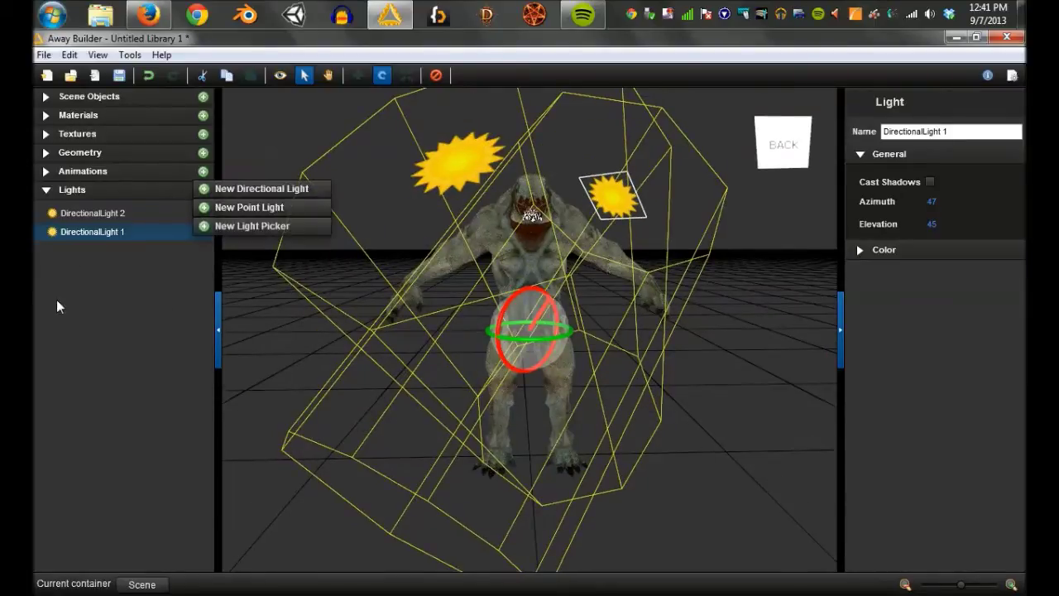
Step: Create Light Picker 1 with both directional lights and make Material1 use it
{"action": "left_click", "coordinate": [257, 232]}
{"action": "left_click", "coordinate": [93, 232]}
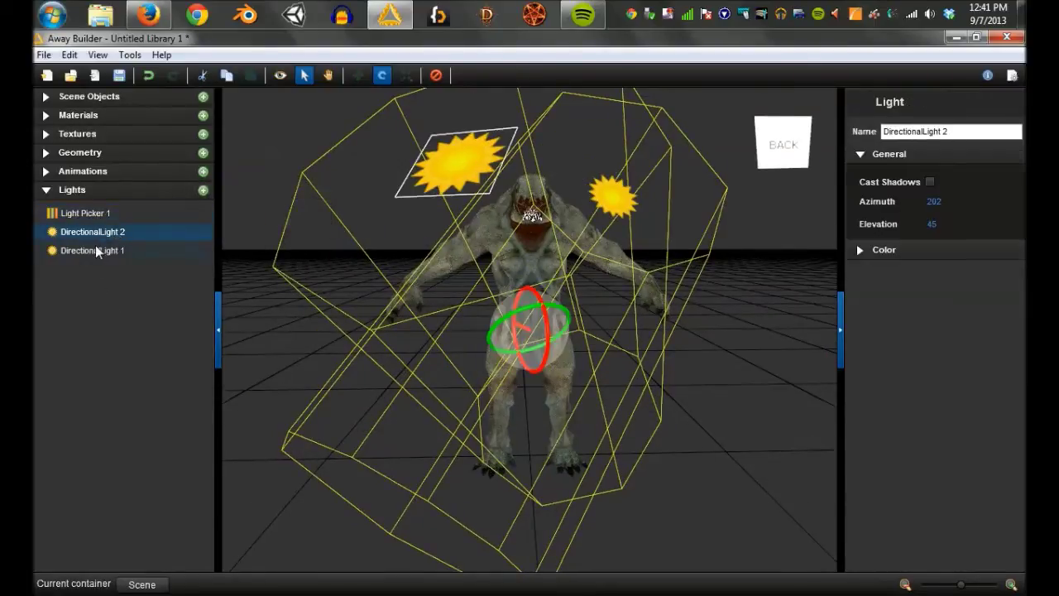
{"action": "left_click", "coordinate": [95, 251], "text": "ctrl"}
{"action": "left_click", "coordinate": [97, 213]}
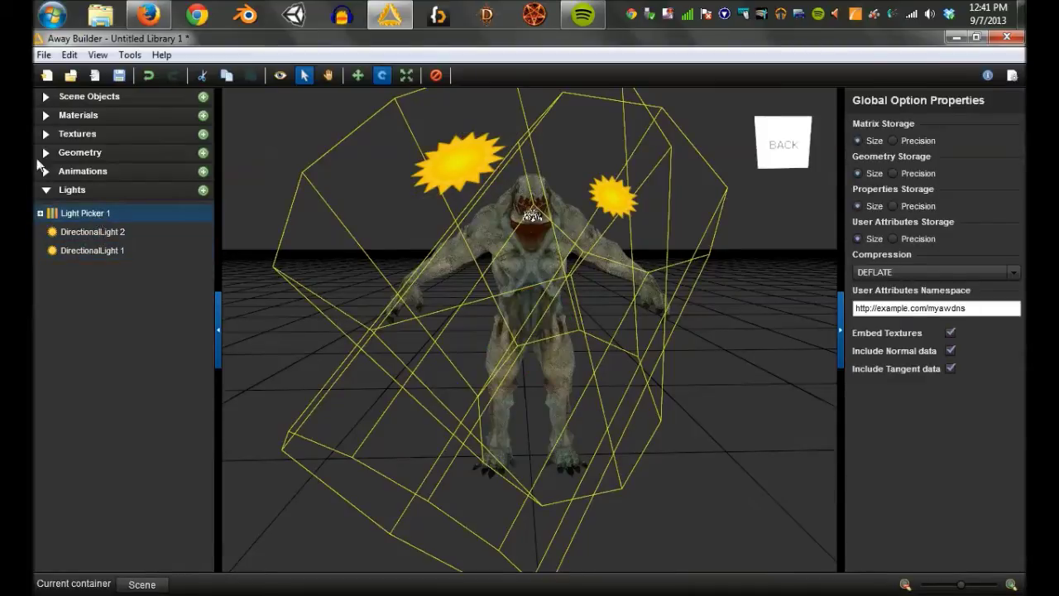
{"action": "left_click", "coordinate": [520, 310]}
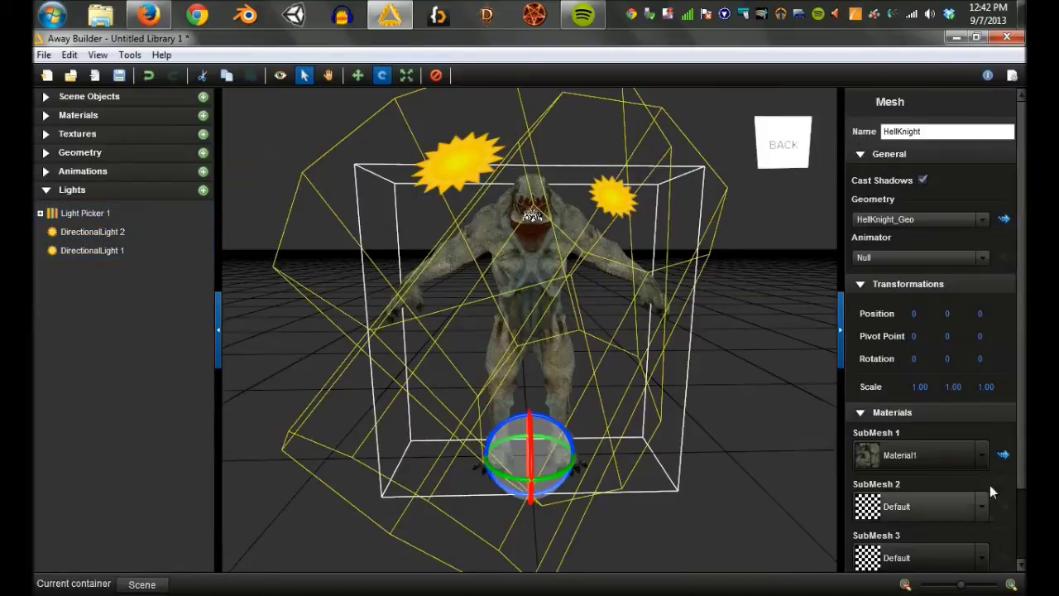
{"action": "left_click", "coordinate": [1003, 454]}
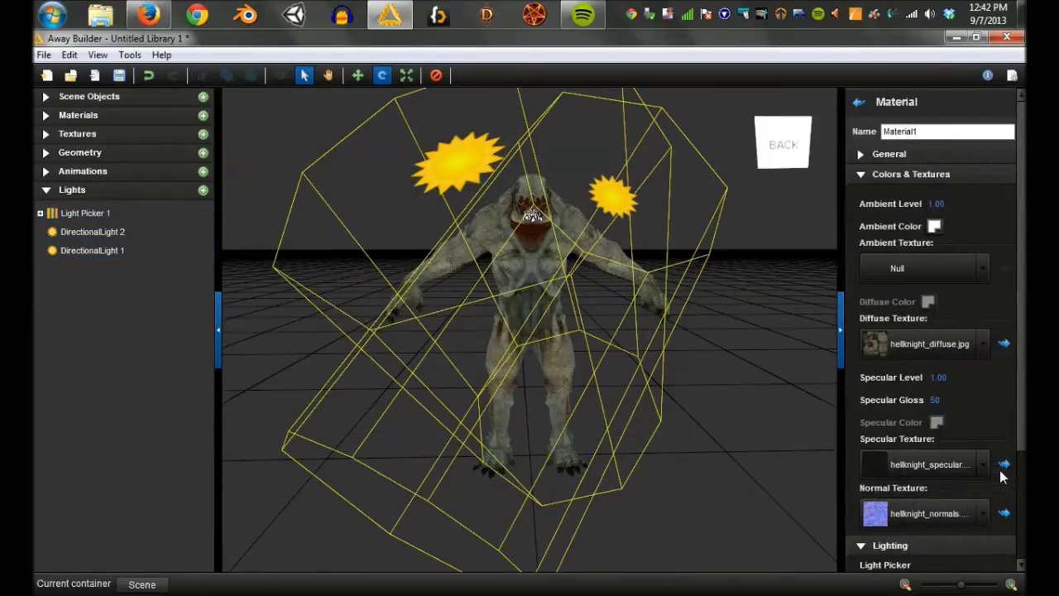
{"action": "left_click", "coordinate": [931, 176]}
{"action": "left_click", "coordinate": [960, 236]}
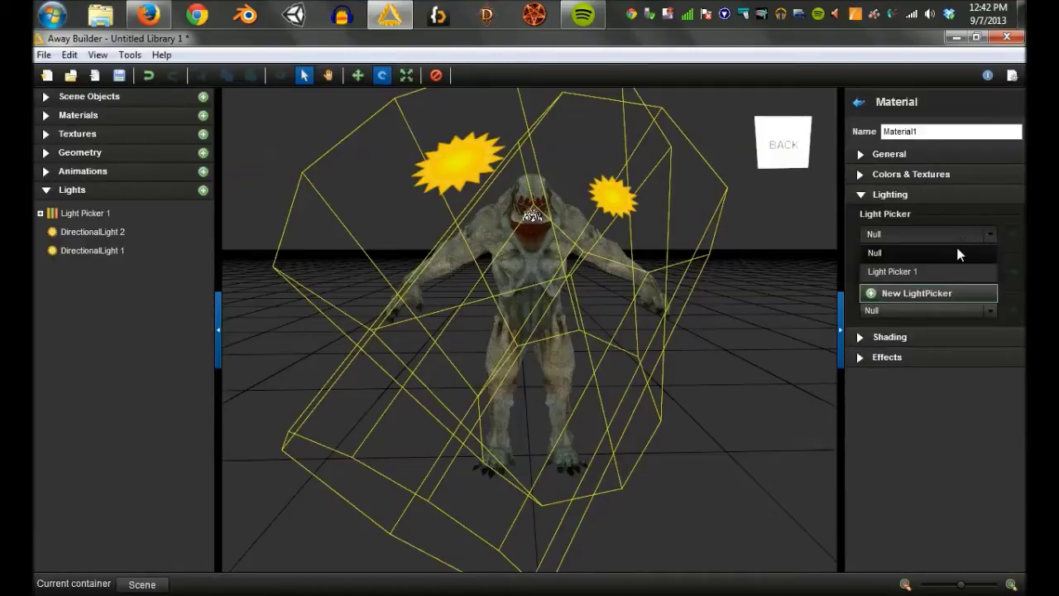
{"action": "left_click", "coordinate": [943, 272]}
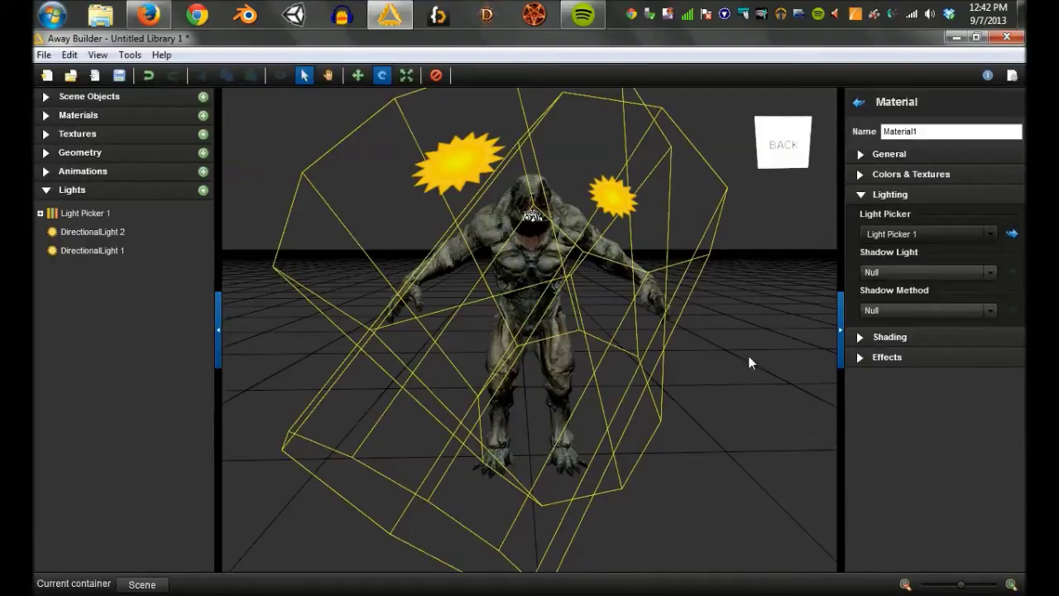
Step: Swing DirectionalLight 1 to the HellKnight's left and orbit to check the shading
{"action": "left_click", "coordinate": [616, 199]}
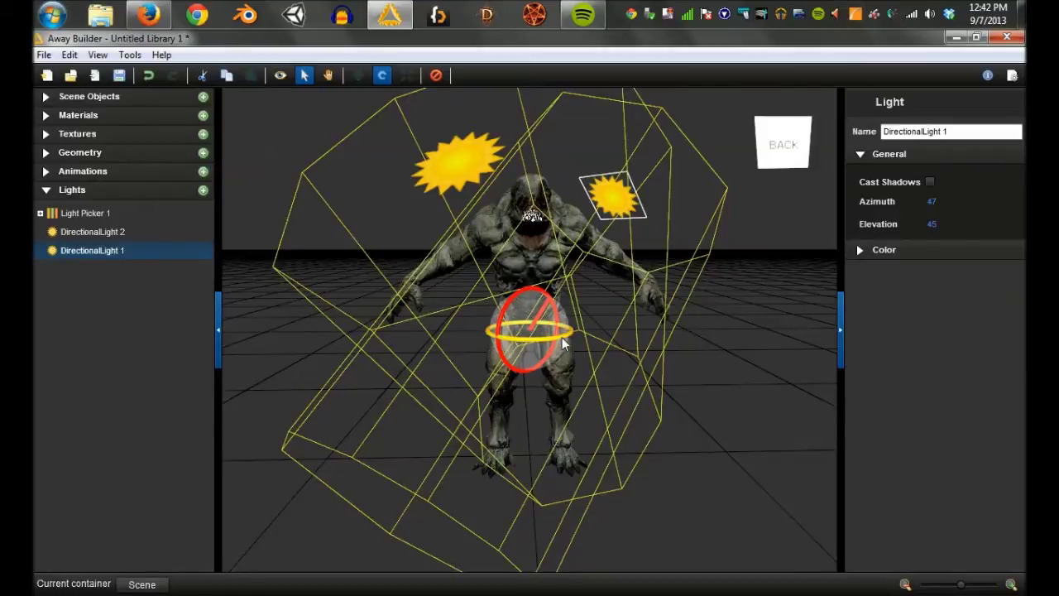
{"action": "left_click_drag", "start_coordinate": [562, 337], "coordinate": [624, 356]}
{"action": "left_click", "coordinate": [624, 357]}
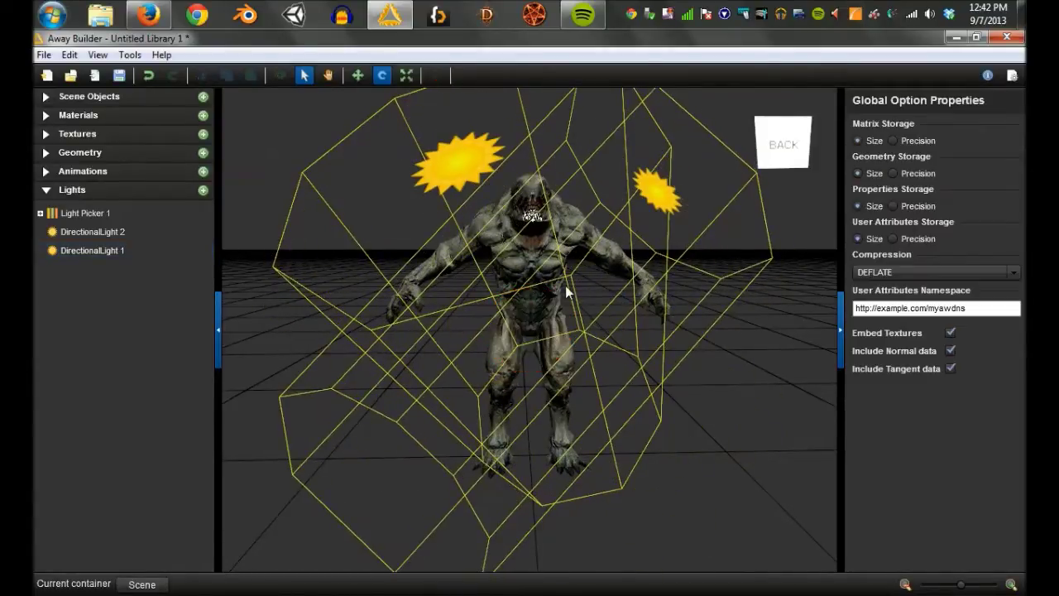
{"action": "left_click_drag", "start_coordinate": [802, 137], "coordinate": [512, 216]}
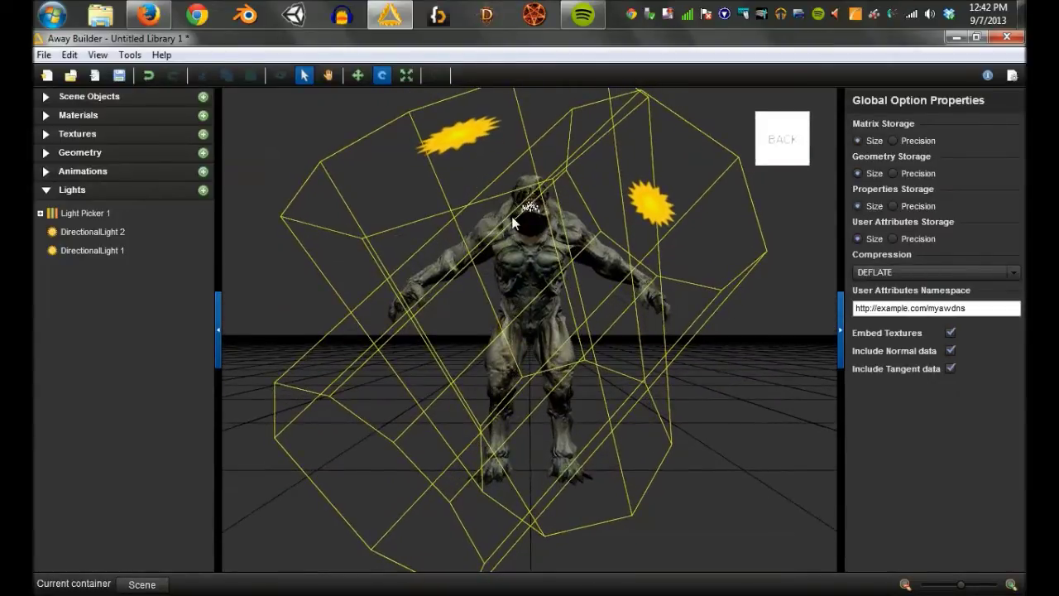
{"action": "left_click", "coordinate": [111, 98]}
Step: Give SubMesh 2 a new material named Invis with alpha set to 0
{"action": "left_click", "coordinate": [96, 153]}
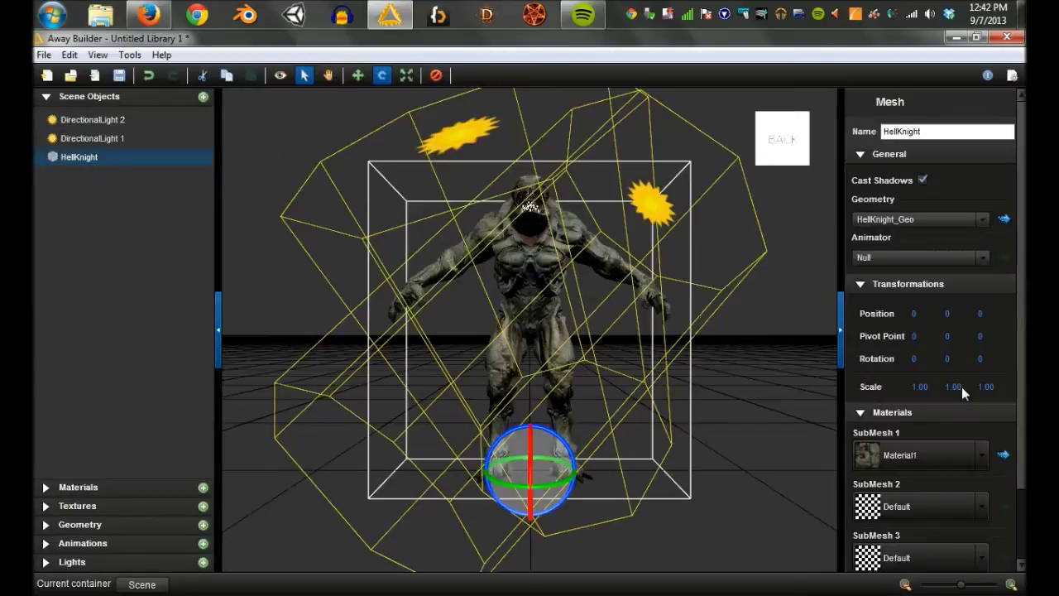
{"action": "scroll", "coordinate": [918, 473], "scroll_direction": "down", "scroll_amount": 3}
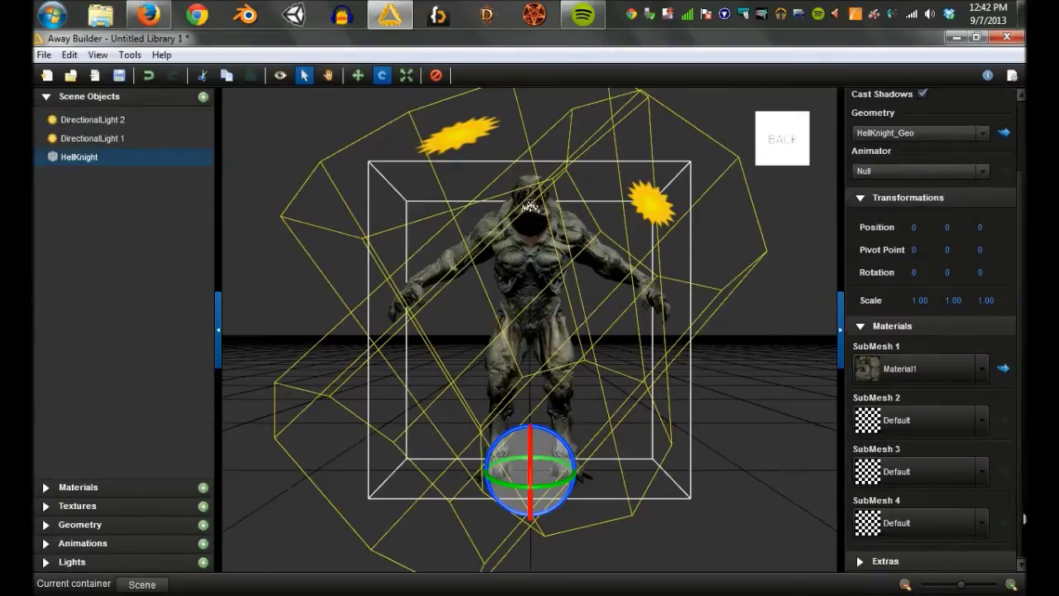
{"action": "left_click", "coordinate": [981, 420]}
{"action": "left_click", "coordinate": [934, 507]}
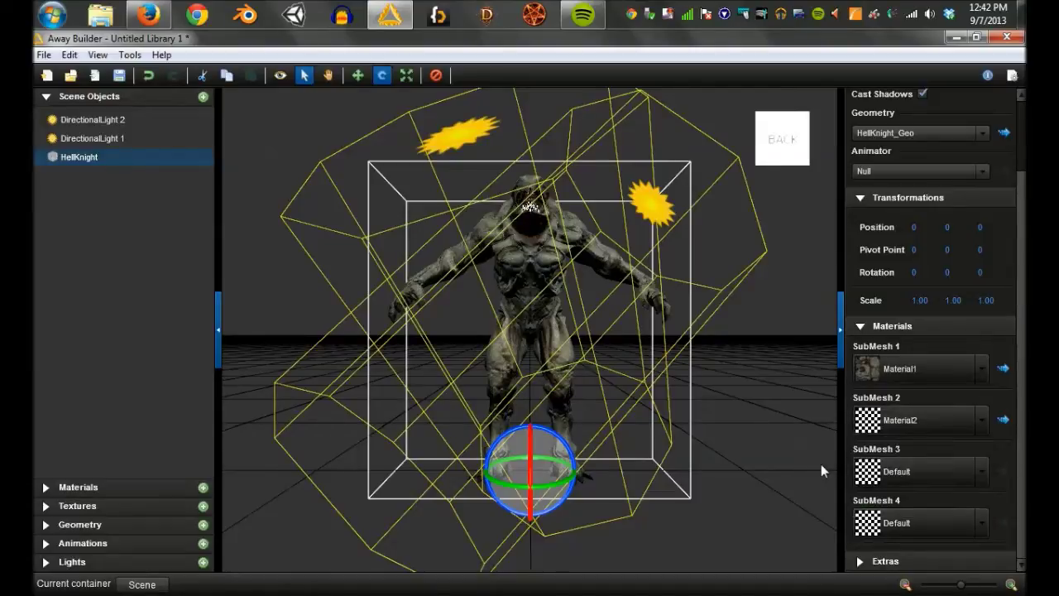
{"action": "left_click", "coordinate": [1003, 421]}
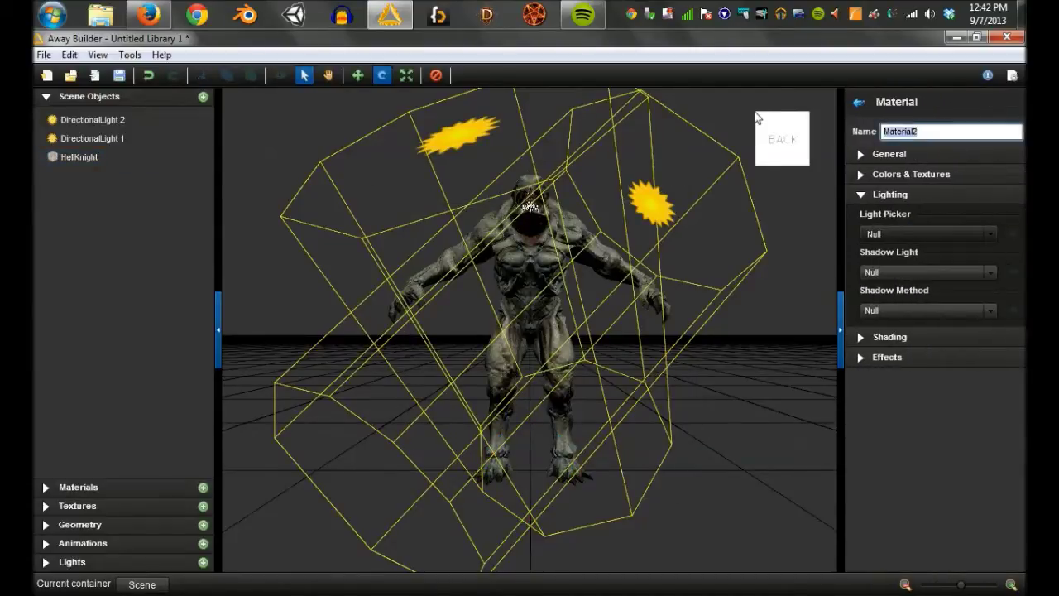
{"action": "type", "text": "Invis"}
{"action": "left_click", "coordinate": [953, 154]}
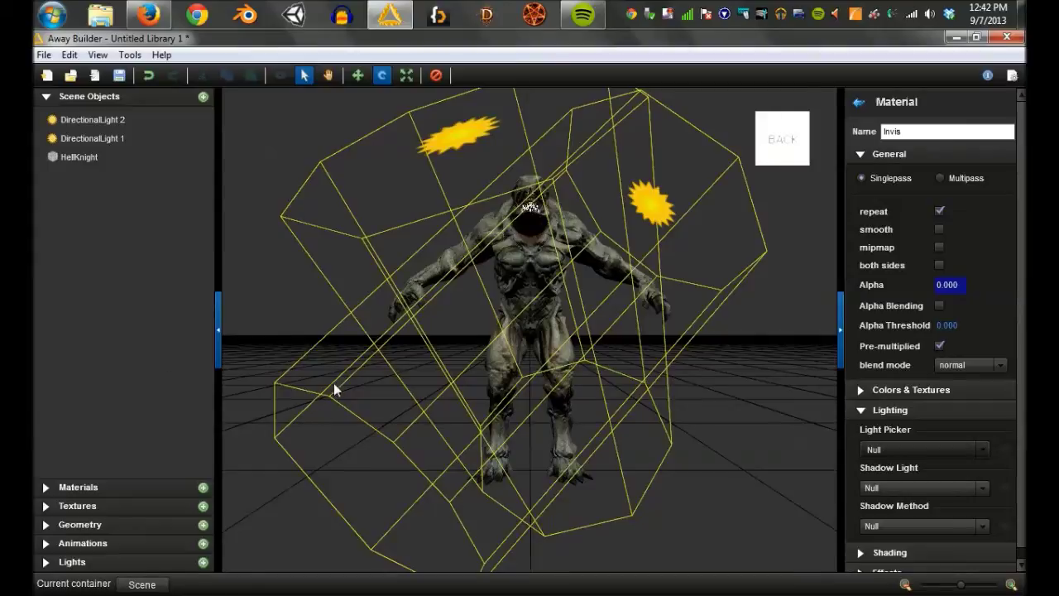
Step: Assign the Invis material to SubMesh 3 as well and check the model from behind
{"action": "left_click", "coordinate": [859, 101]}
{"action": "left_click", "coordinate": [983, 557]}
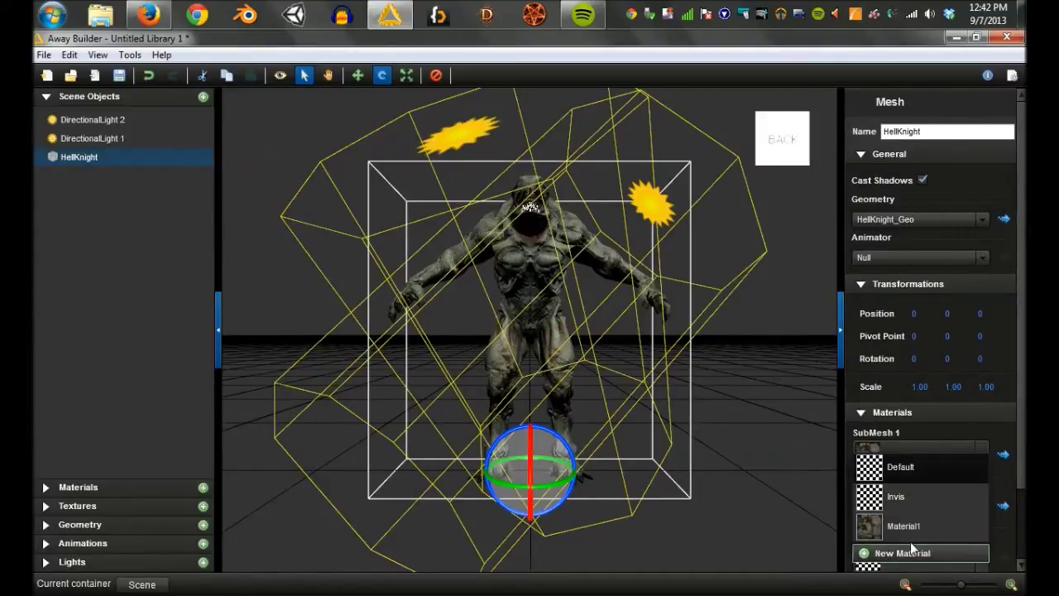
{"action": "left_click", "coordinate": [915, 499]}
{"action": "left_click_drag", "start_coordinate": [787, 281], "coordinate": [588, 251]}
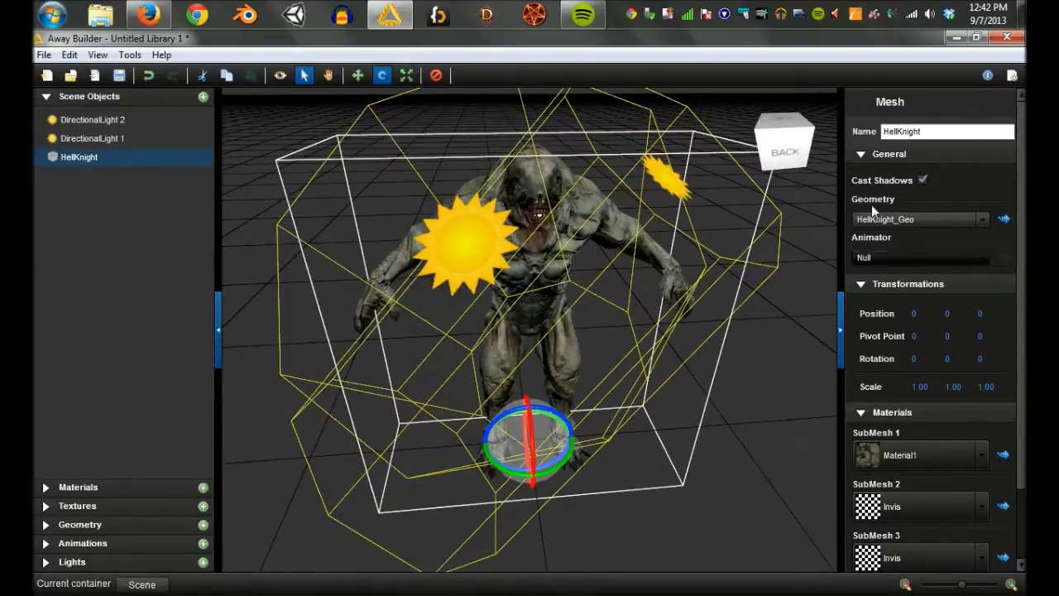
{"action": "left_click", "coordinate": [784, 149]}
{"action": "scroll", "coordinate": [800, 262], "scroll_direction": "up", "scroll_amount": 5}
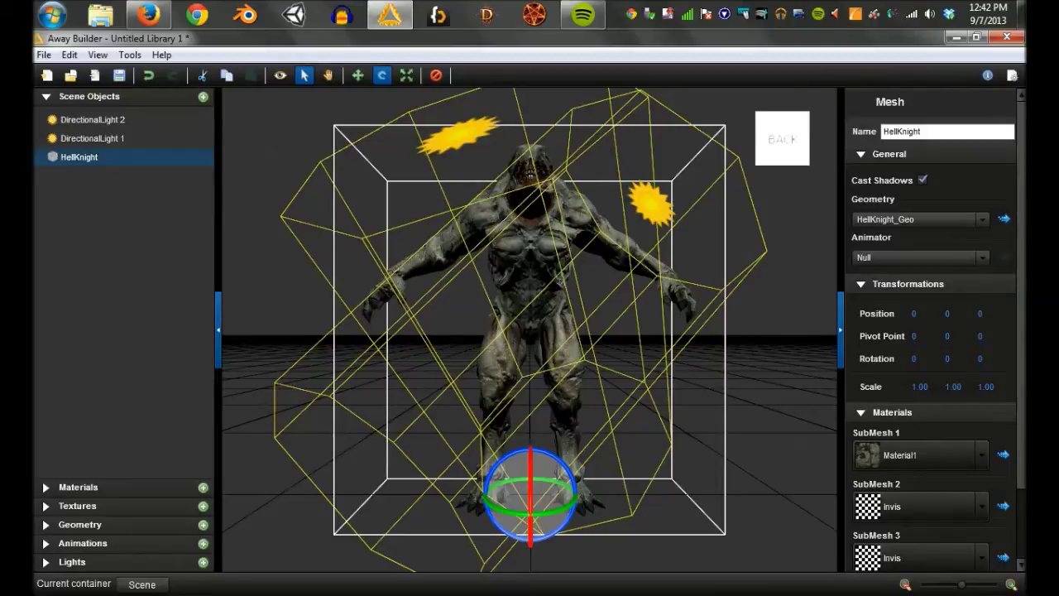
{"action": "scroll", "coordinate": [1024, 546], "scroll_direction": "down", "scroll_amount": 3}
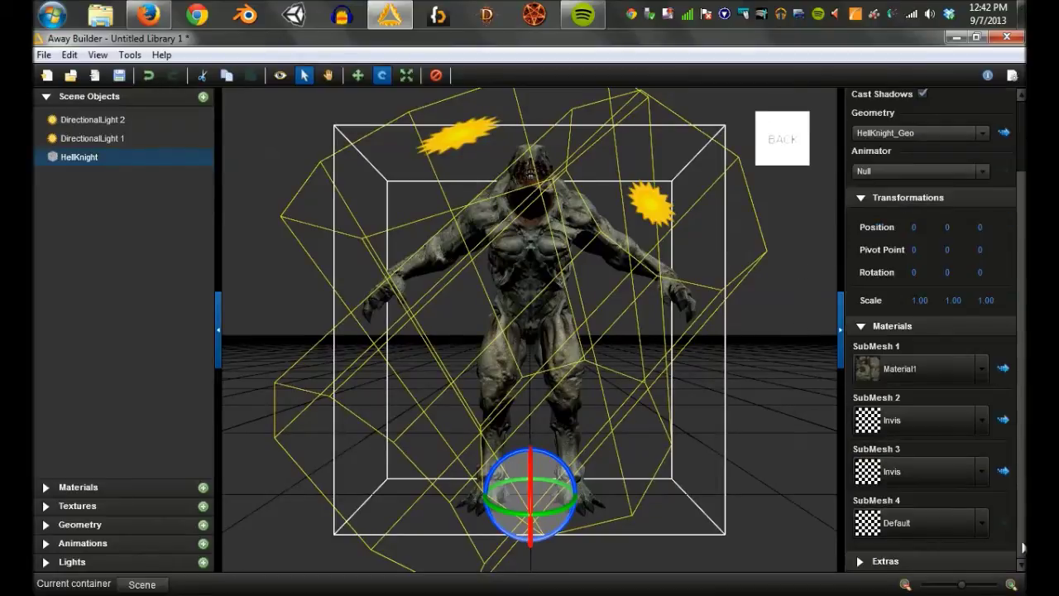
{"action": "left_click", "coordinate": [988, 526]}
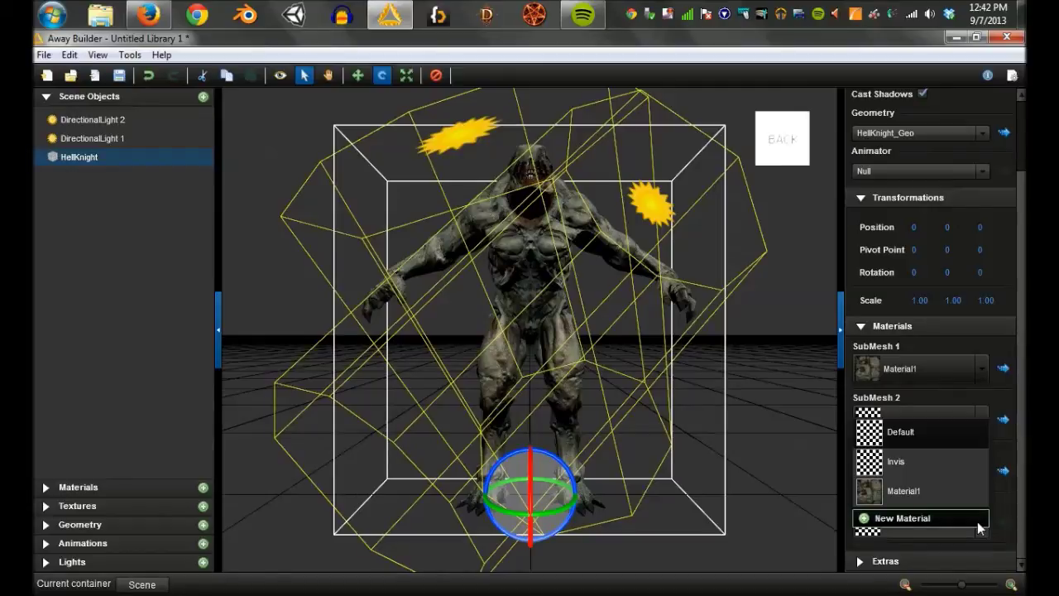
Step: Give SubMesh 4 a new Material3 with tongue.png from the hellKnight textures folder as diffuse
{"action": "left_click", "coordinate": [978, 521]}
{"action": "left_click", "coordinate": [1003, 523]}
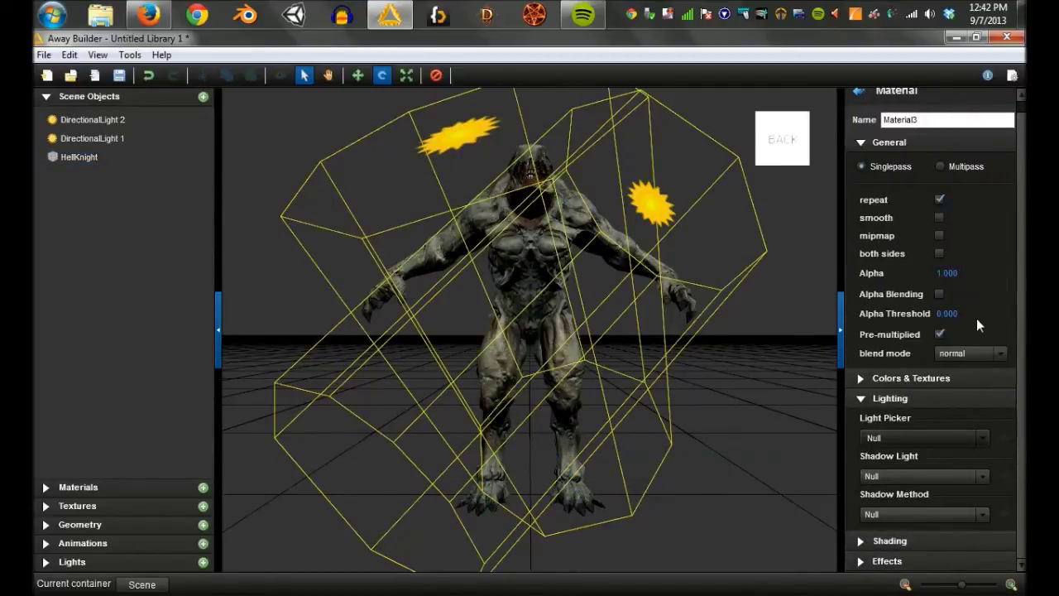
{"action": "left_click", "coordinate": [925, 379]}
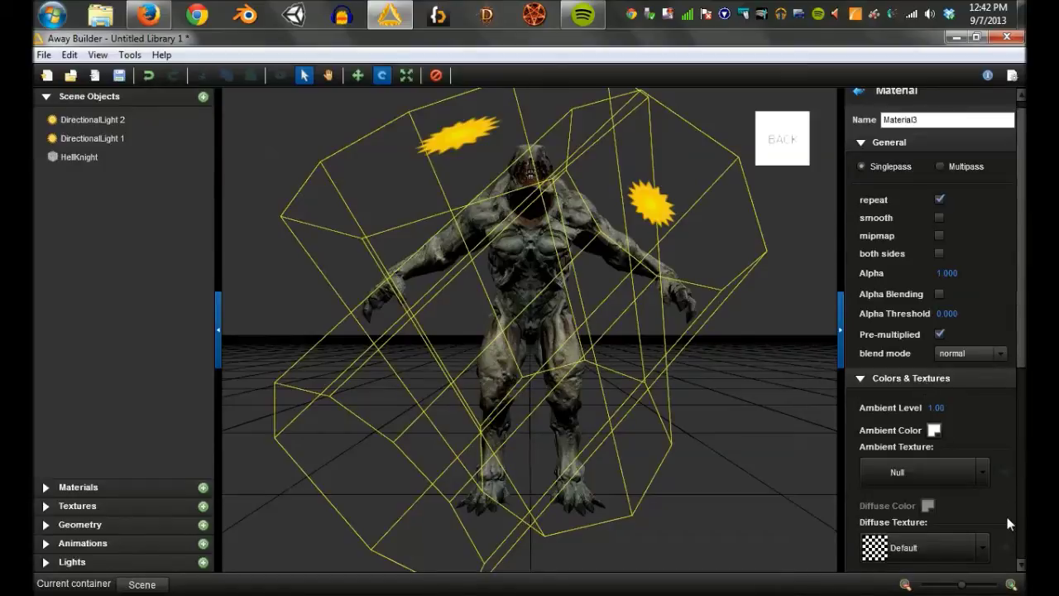
{"action": "scroll", "coordinate": [1019, 397], "scroll_direction": "down", "scroll_amount": 5}
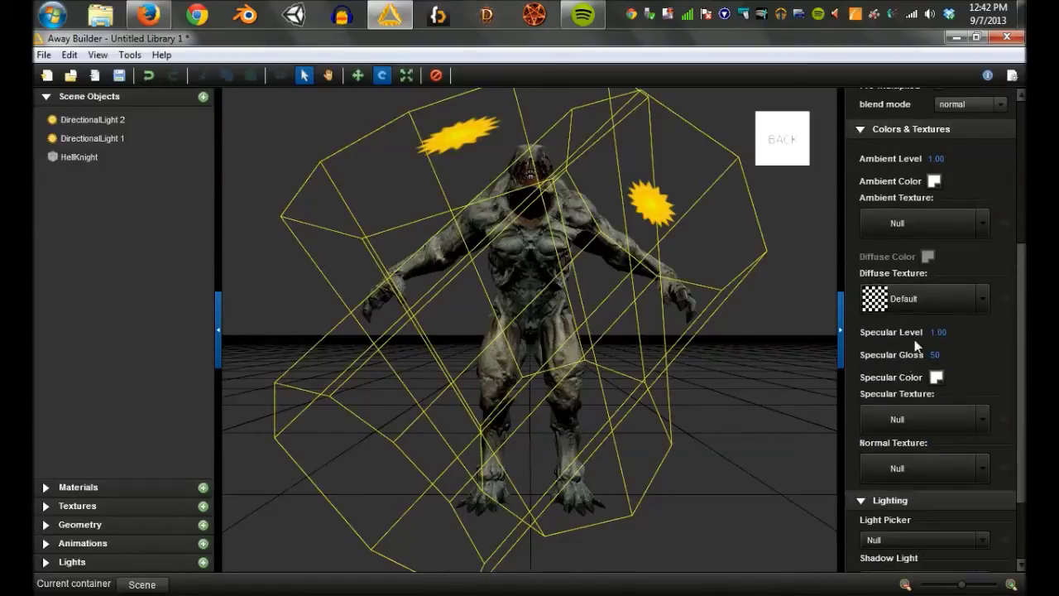
{"action": "left_click", "coordinate": [983, 298]}
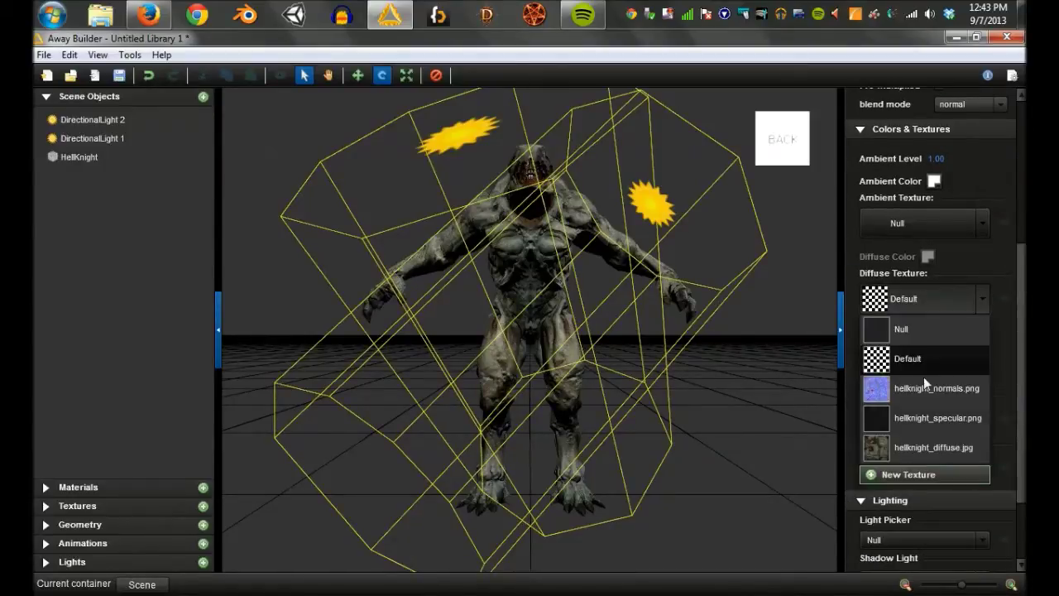
{"action": "left_click", "coordinate": [902, 471]}
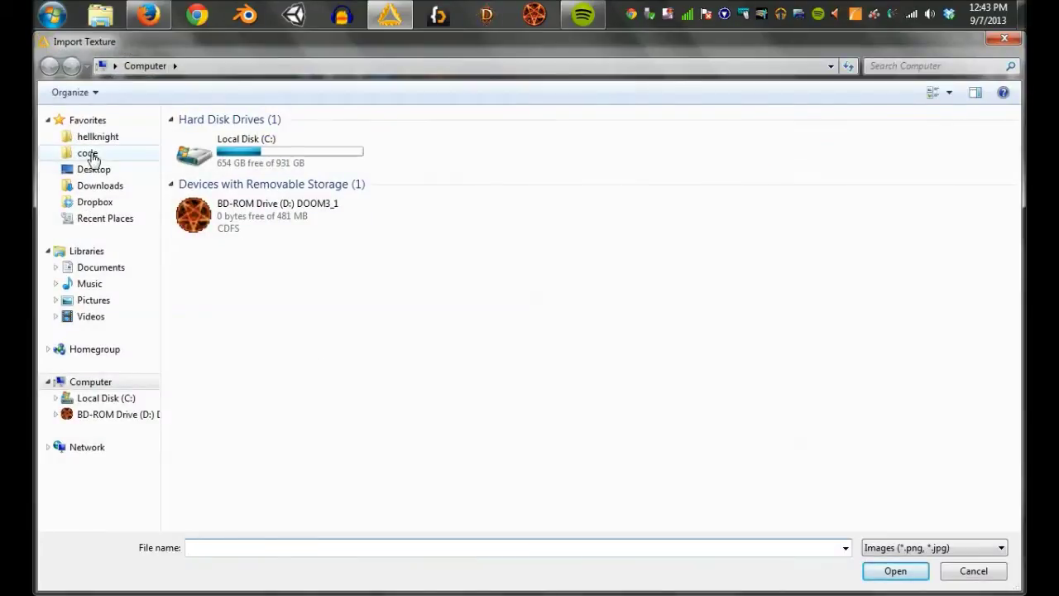
{"action": "left_click", "coordinate": [88, 153]}
{"action": "double_click", "coordinate": [248, 170]}
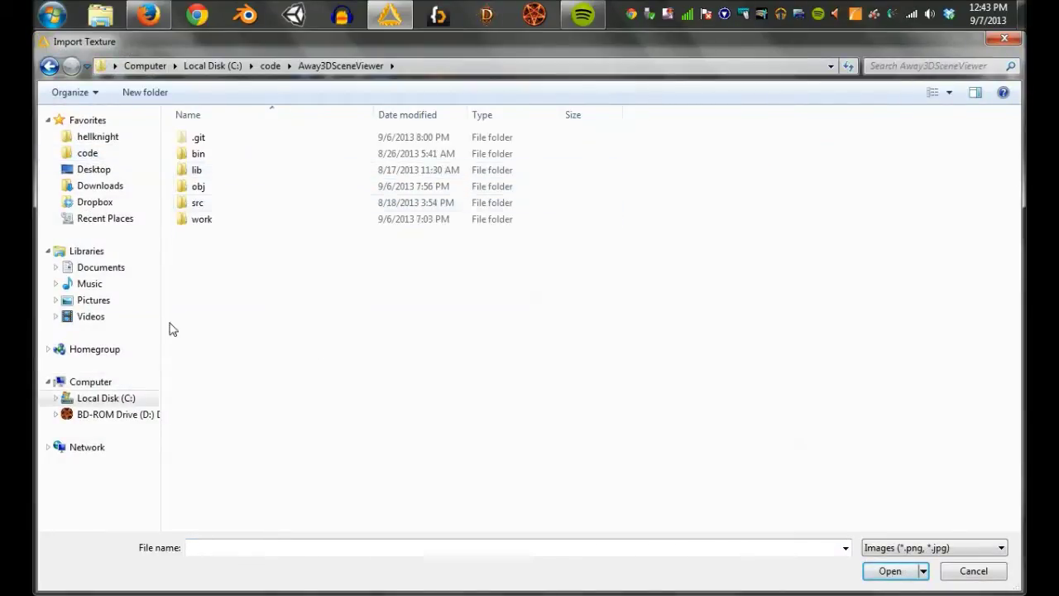
{"action": "double_click", "coordinate": [205, 220]}
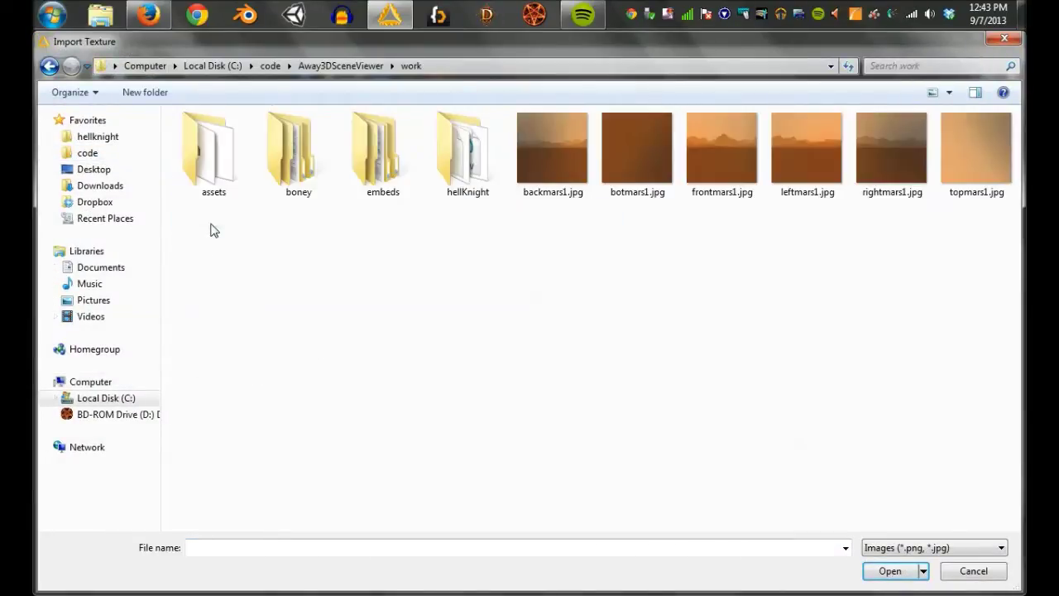
{"action": "double_click", "coordinate": [460, 168]}
{"action": "left_click_drag", "start_coordinate": [203, 171], "coordinate": [113, 132]}
{"action": "left_click", "coordinate": [105, 237]}
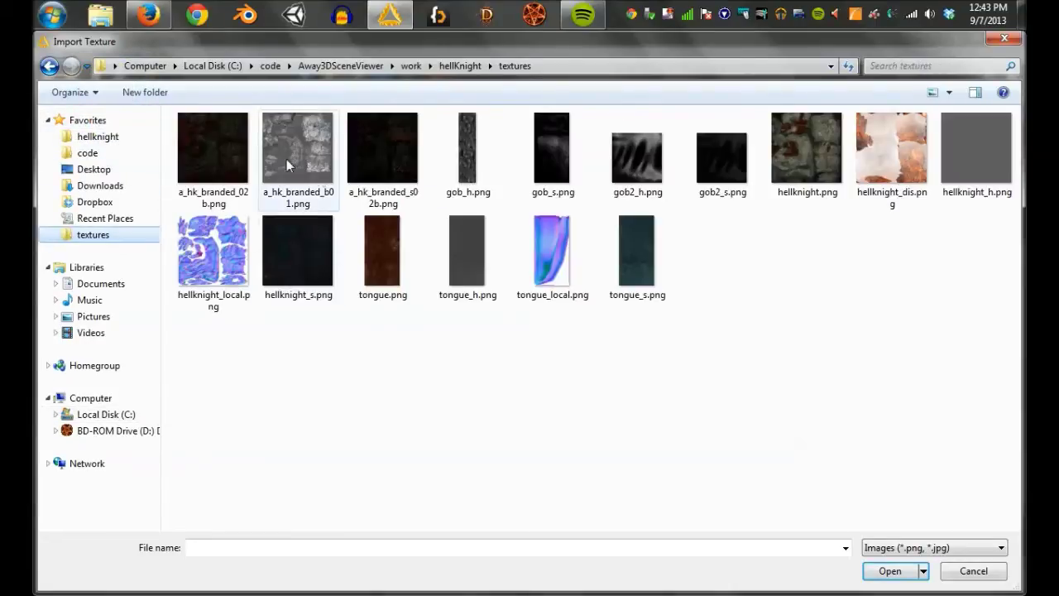
{"action": "double_click", "coordinate": [394, 265]}
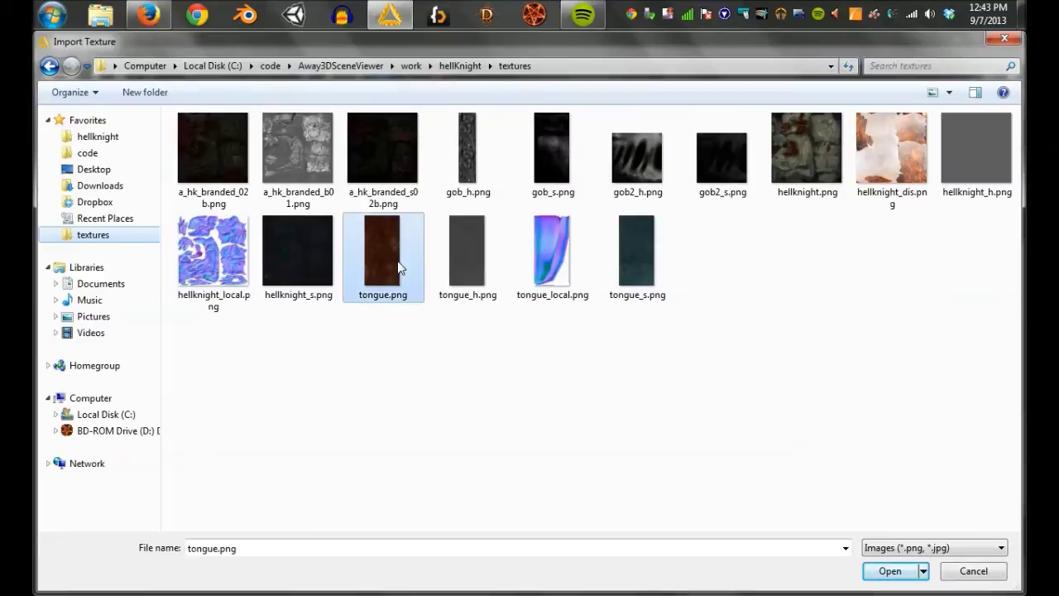
Step: Set tongue_s.png as Material3's specular texture and tongue_local.png as its normal texture
{"action": "left_click", "coordinate": [979, 420]}
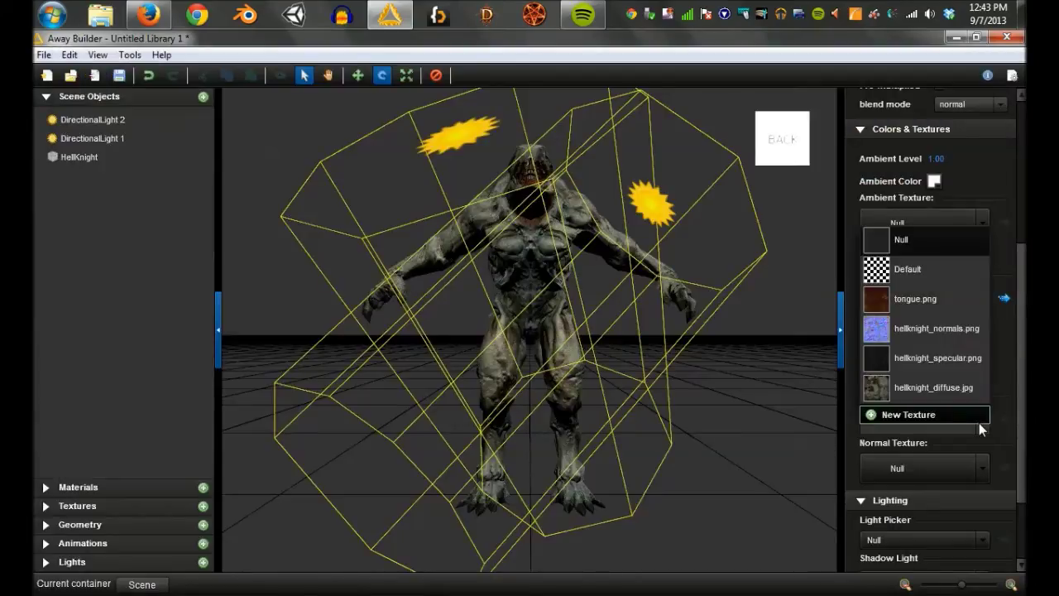
{"action": "left_click", "coordinate": [969, 417]}
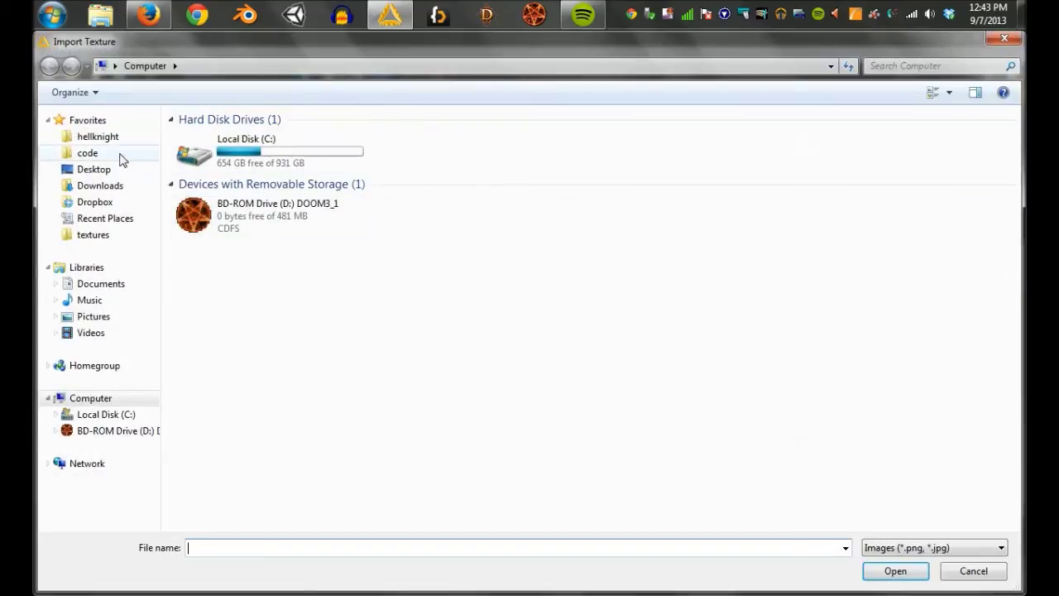
{"action": "left_click", "coordinate": [103, 234]}
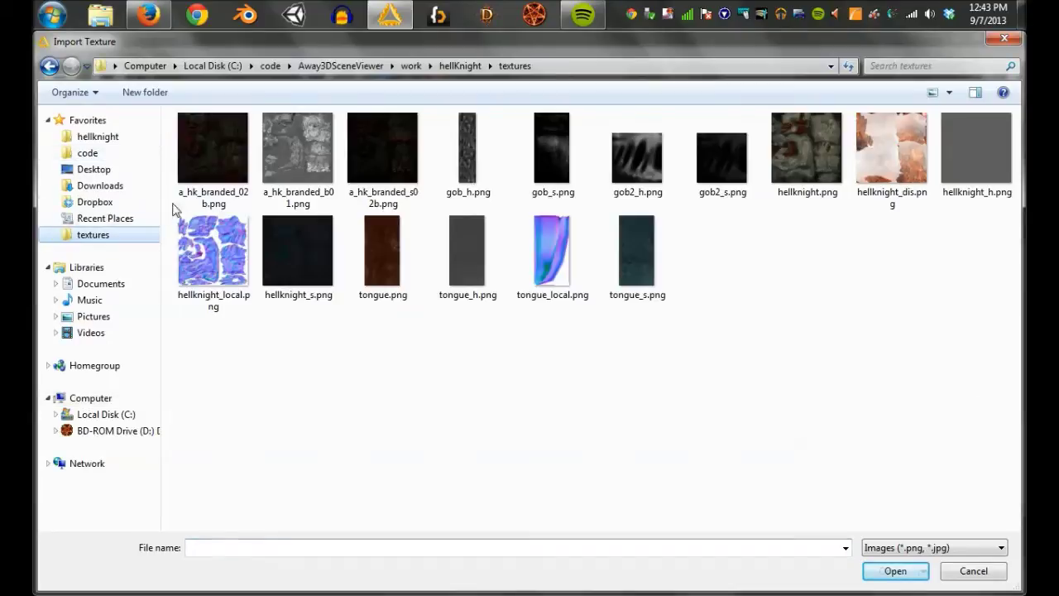
{"action": "double_click", "coordinate": [636, 257]}
{"action": "left_click", "coordinate": [982, 468]}
{"action": "left_click", "coordinate": [910, 460]}
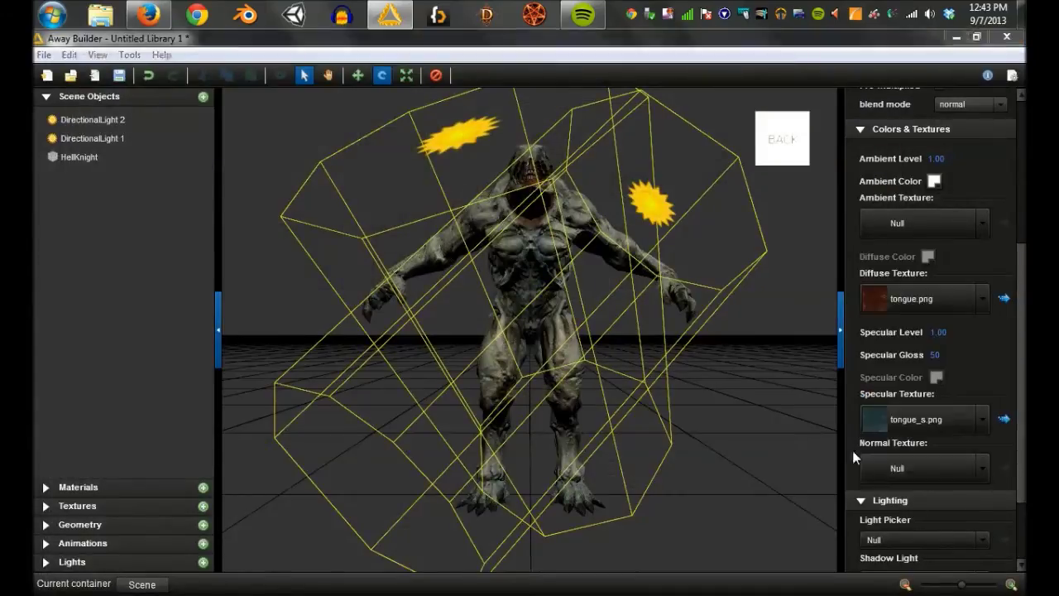
{"action": "left_click", "coordinate": [92, 235]}
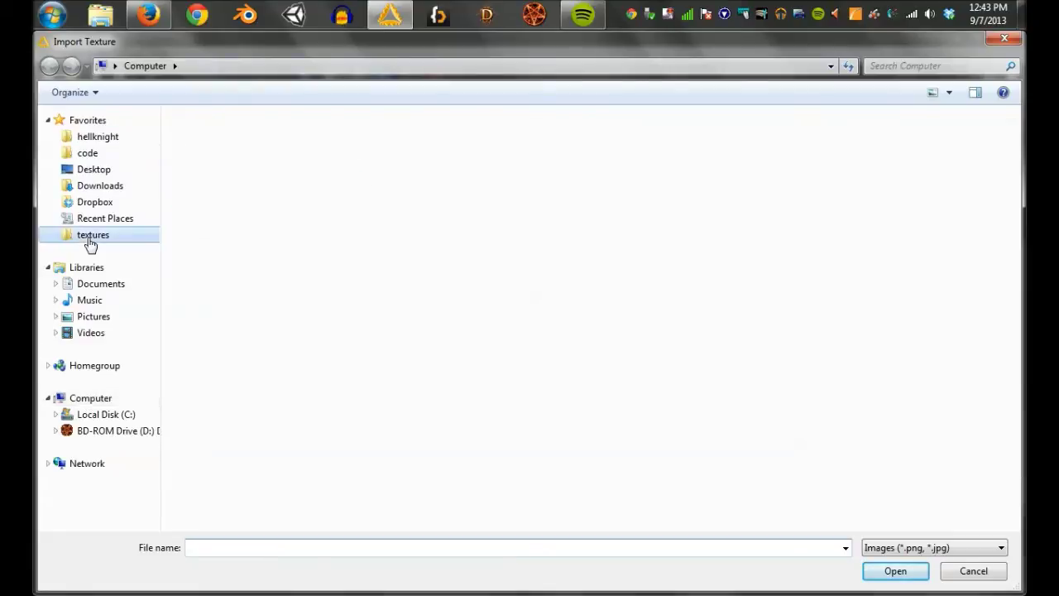
{"action": "left_click", "coordinate": [539, 248]}
{"action": "double_click", "coordinate": [538, 243]}
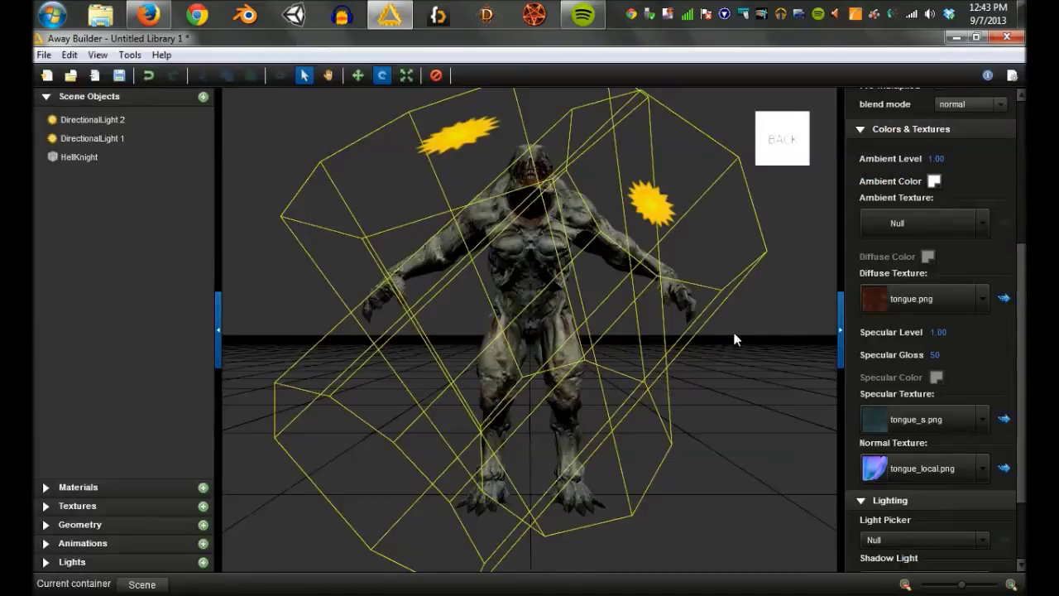
Step: Light Material3 with Light Picker 1 and orbit around the HellKnight
{"action": "left_click", "coordinate": [953, 537]}
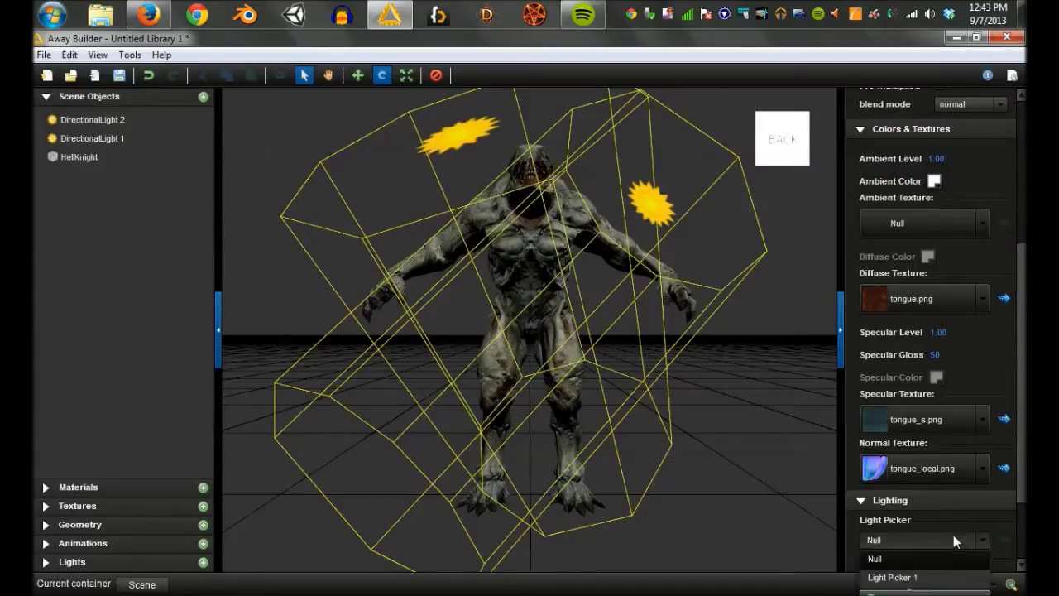
{"action": "left_click", "coordinate": [910, 576]}
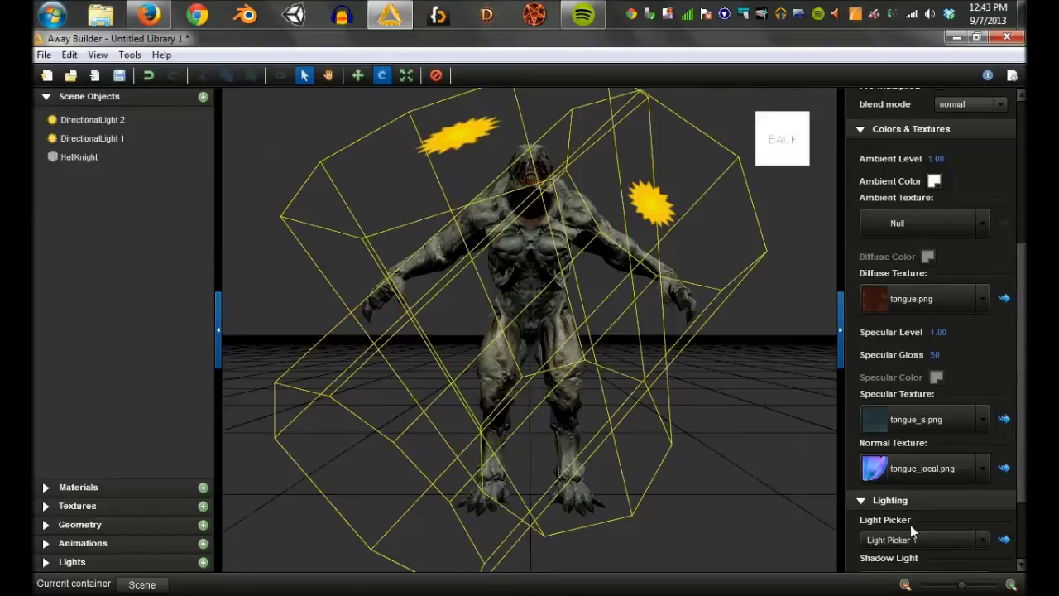
{"action": "left_click", "coordinate": [82, 158]}
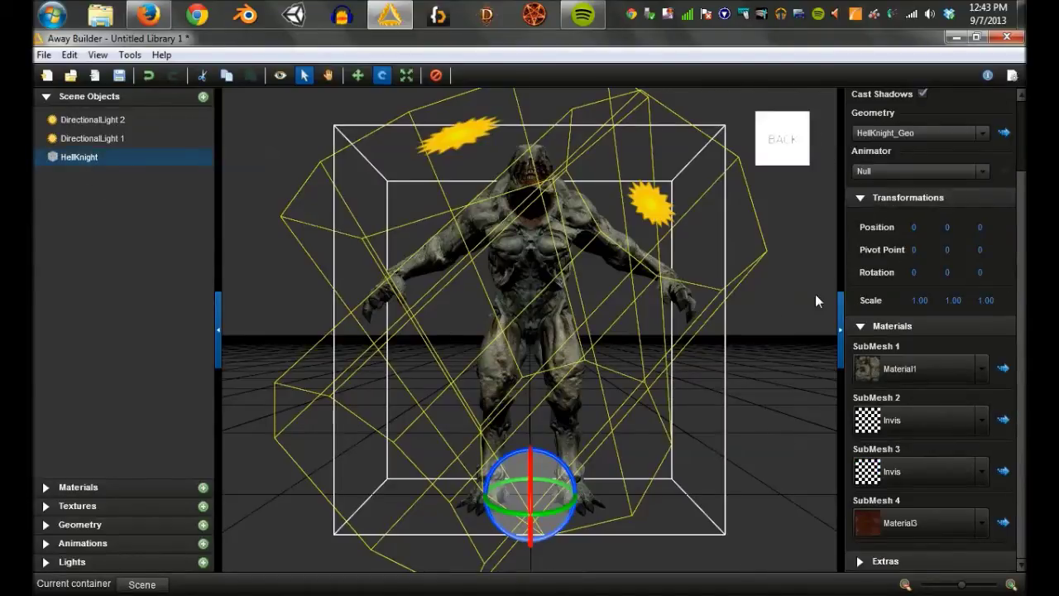
{"action": "middle_click_drag", "start_coordinate": [815, 294], "coordinate": [593, 396]}
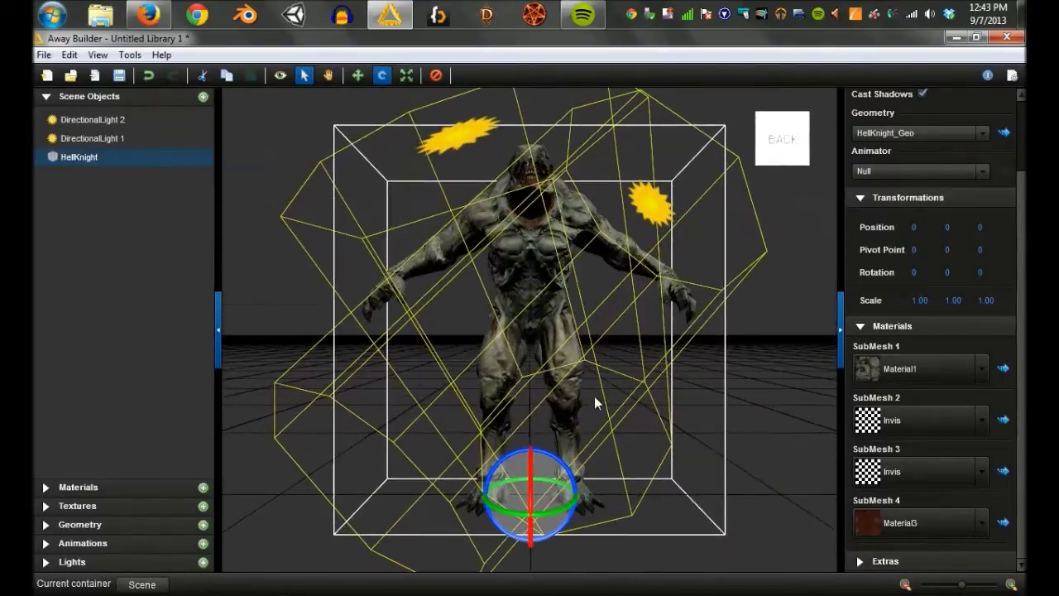
{"action": "left_click", "coordinate": [71, 561]}
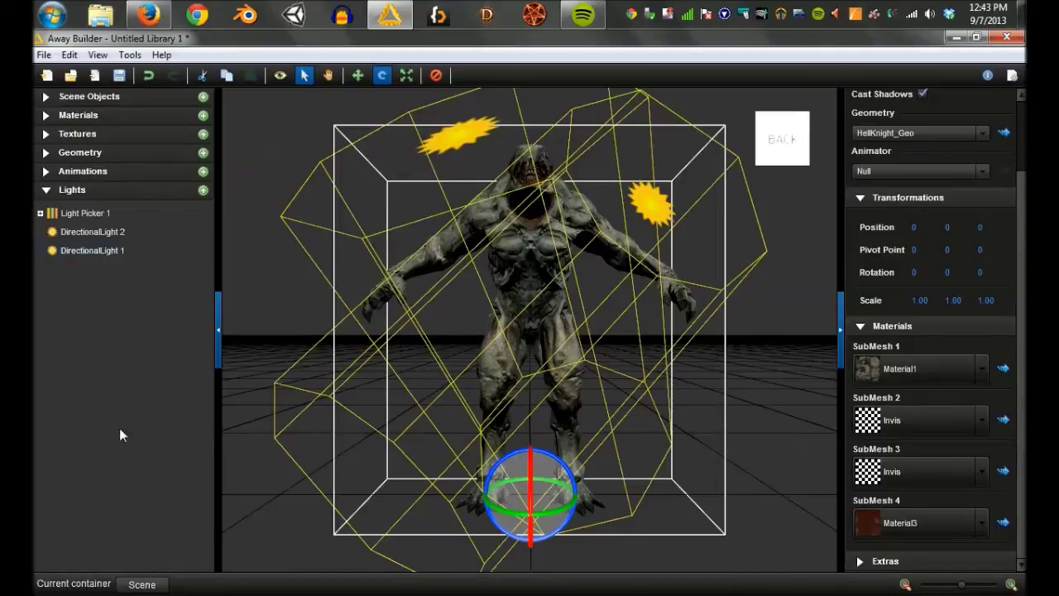
Step: Add a new camera, Camera1, to the scene and rotate it toward a new direction
{"action": "left_click", "coordinate": [80, 96]}
{"action": "left_click", "coordinate": [203, 98]}
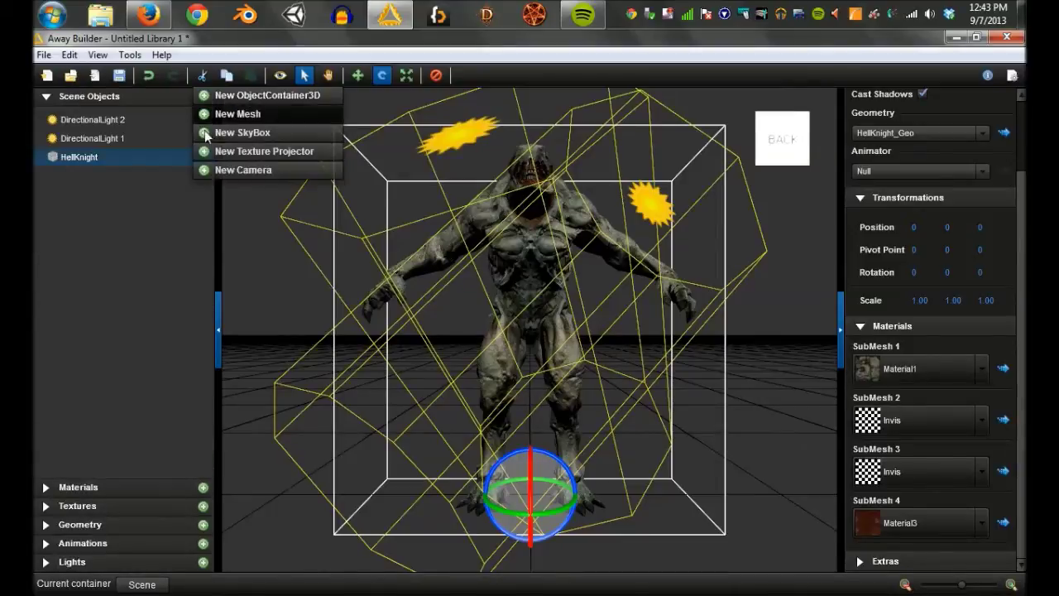
{"action": "left_click", "coordinate": [230, 174]}
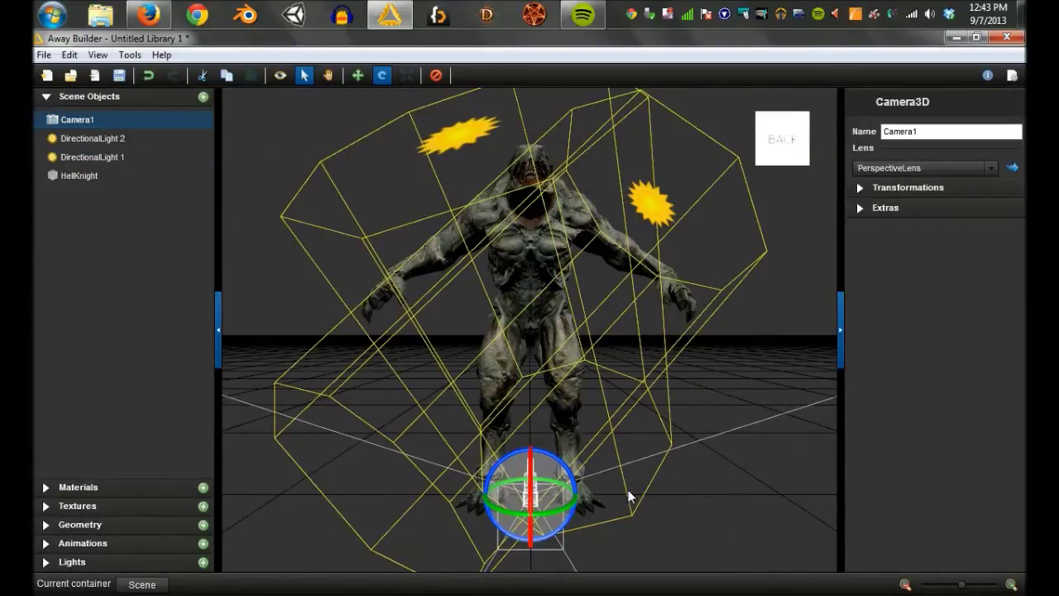
{"action": "left_click_drag", "start_coordinate": [781, 339], "coordinate": [724, 338]}
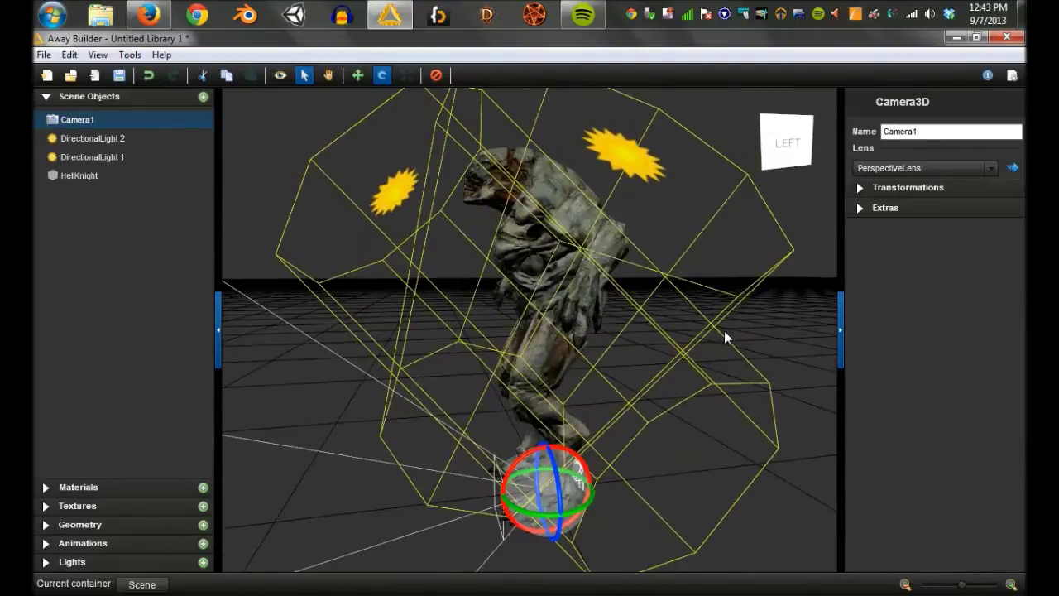
{"action": "left_click_drag", "start_coordinate": [545, 514], "coordinate": [662, 343]}
{"action": "left_click", "coordinate": [654, 392]}
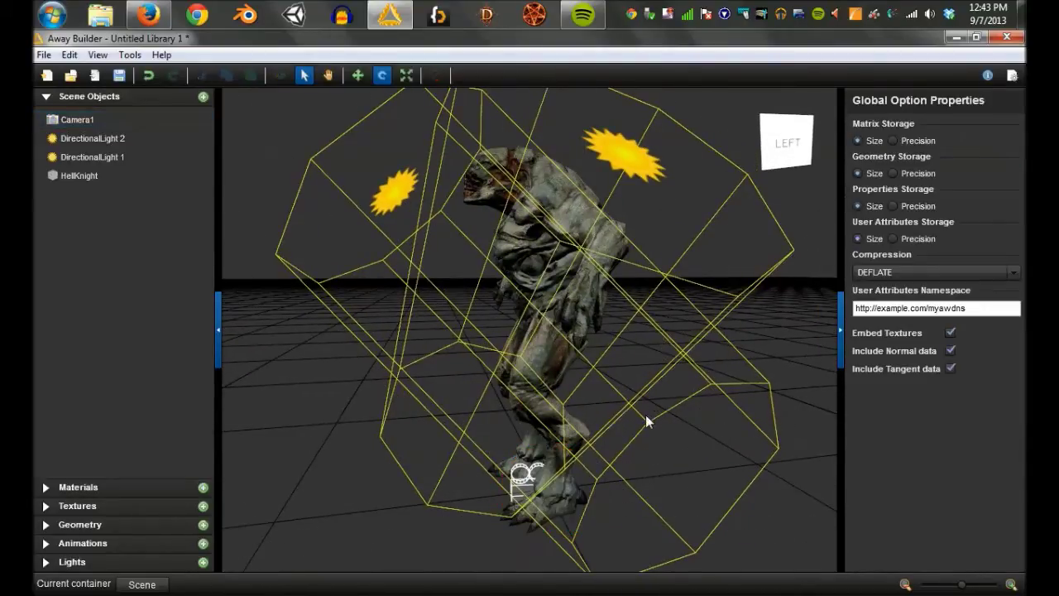
Step: Slide Camera1 off to the left side, undoing one move that went too far
{"action": "key", "text": "w"}
{"action": "left_click", "coordinate": [540, 502]}
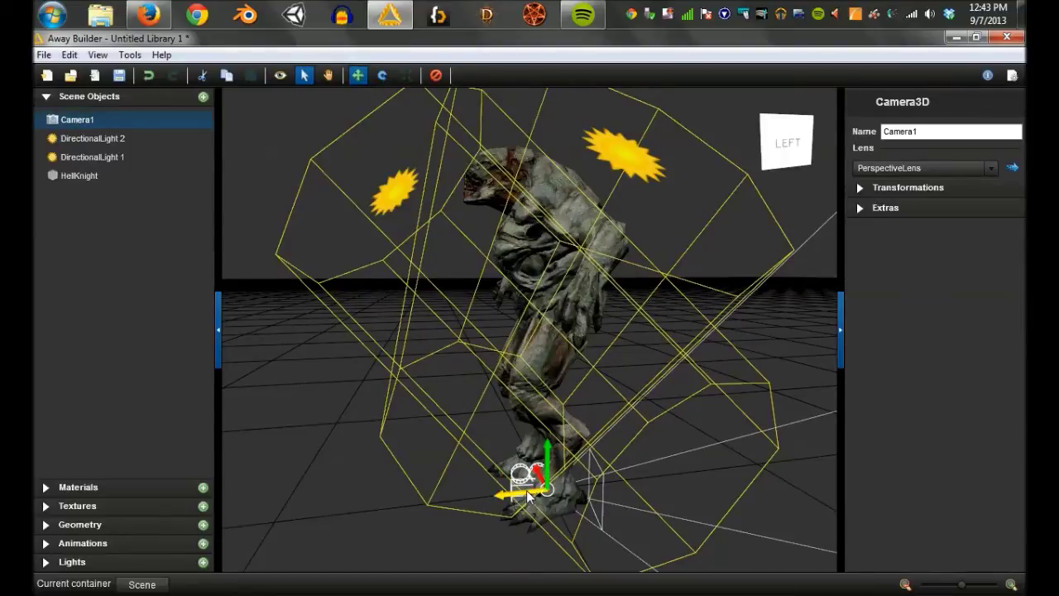
{"action": "left_click_drag", "start_coordinate": [527, 497], "coordinate": [258, 521]}
{"action": "left_click", "coordinate": [332, 460]}
{"action": "scroll", "coordinate": [338, 460], "scroll_direction": "down", "scroll_amount": 5}
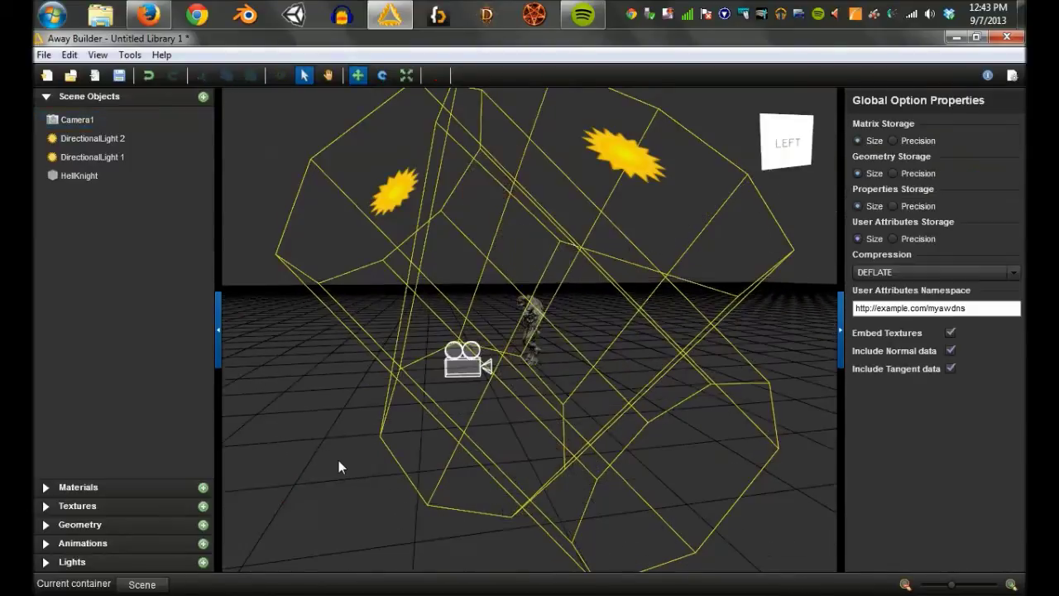
{"action": "scroll", "coordinate": [339, 460], "scroll_direction": "up", "scroll_amount": 5}
{"action": "left_click", "coordinate": [374, 437]}
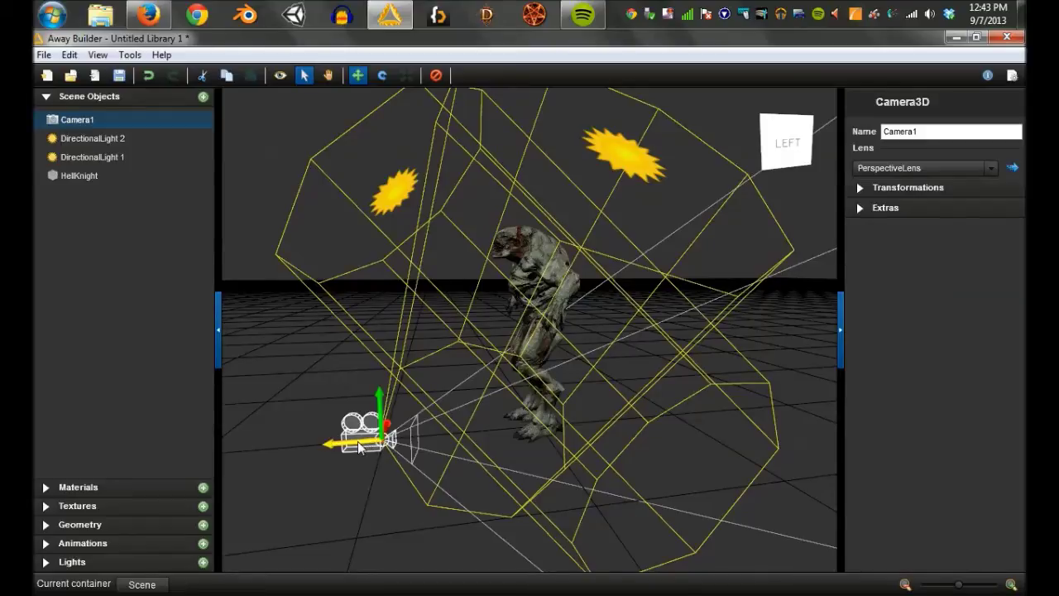
{"action": "left_click_drag", "start_coordinate": [359, 446], "coordinate": [248, 451]}
{"action": "left_click", "coordinate": [250, 459]}
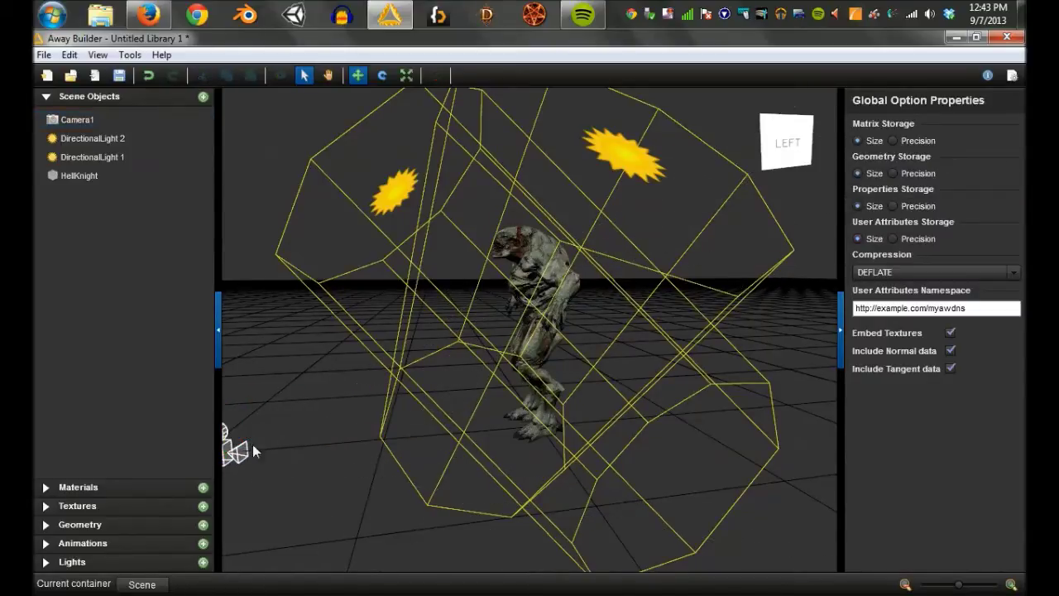
{"action": "key", "text": "ctrl+z"}
{"action": "left_click", "coordinate": [341, 386]}
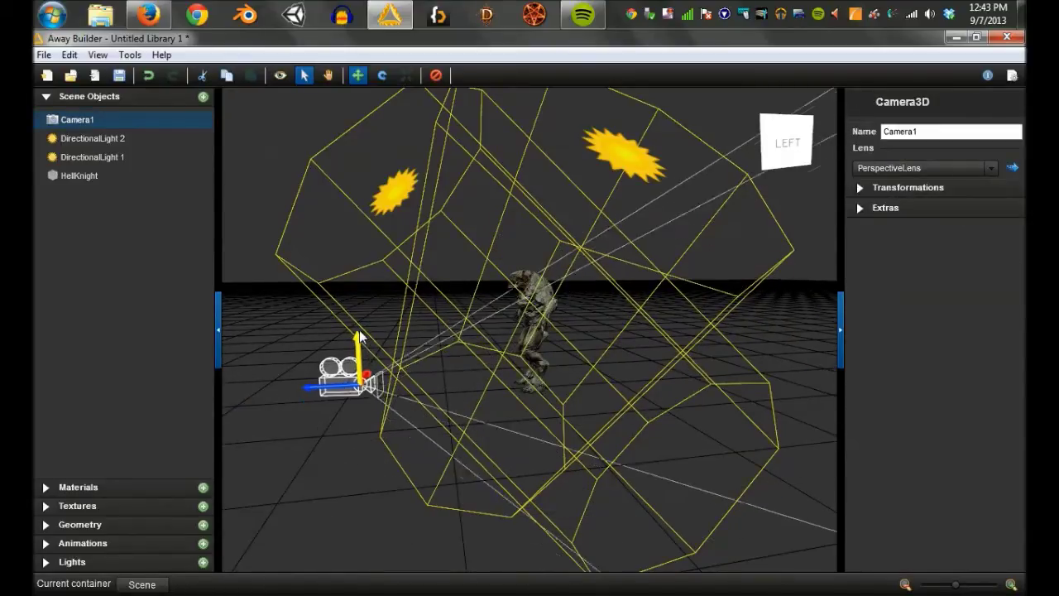
{"action": "left_click", "coordinate": [326, 442]}
Step: Nudge Camera1 and rotate it to aim at the HellKnight, checking from a low angle
{"action": "left_click_drag", "start_coordinate": [326, 442], "coordinate": [557, 444]}
{"action": "left_click", "coordinate": [659, 434]}
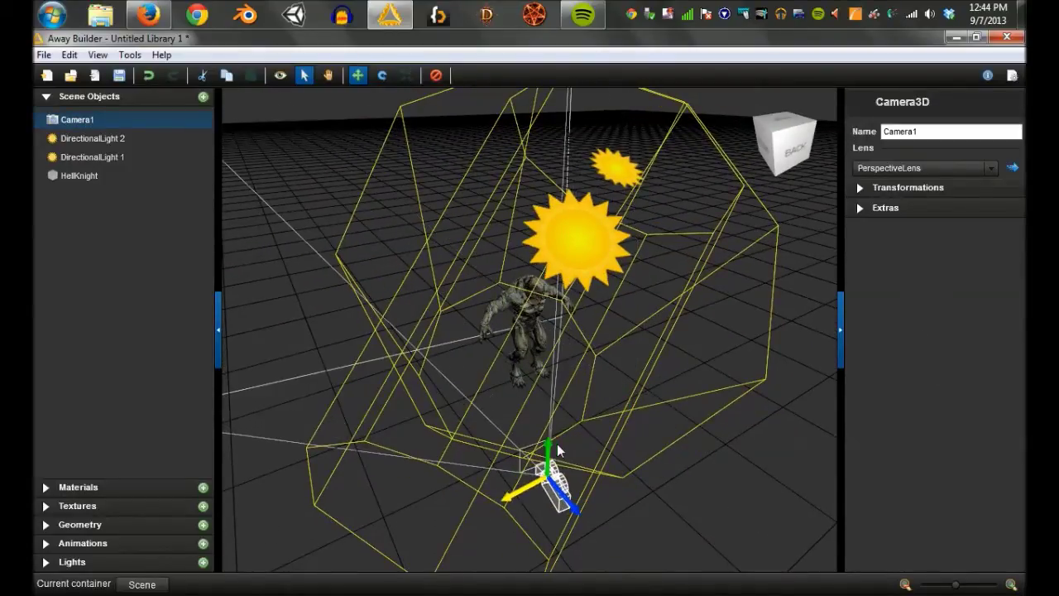
{"action": "left_click", "coordinate": [557, 444]}
{"action": "key", "text": "e"}
{"action": "left_click", "coordinate": [563, 487]}
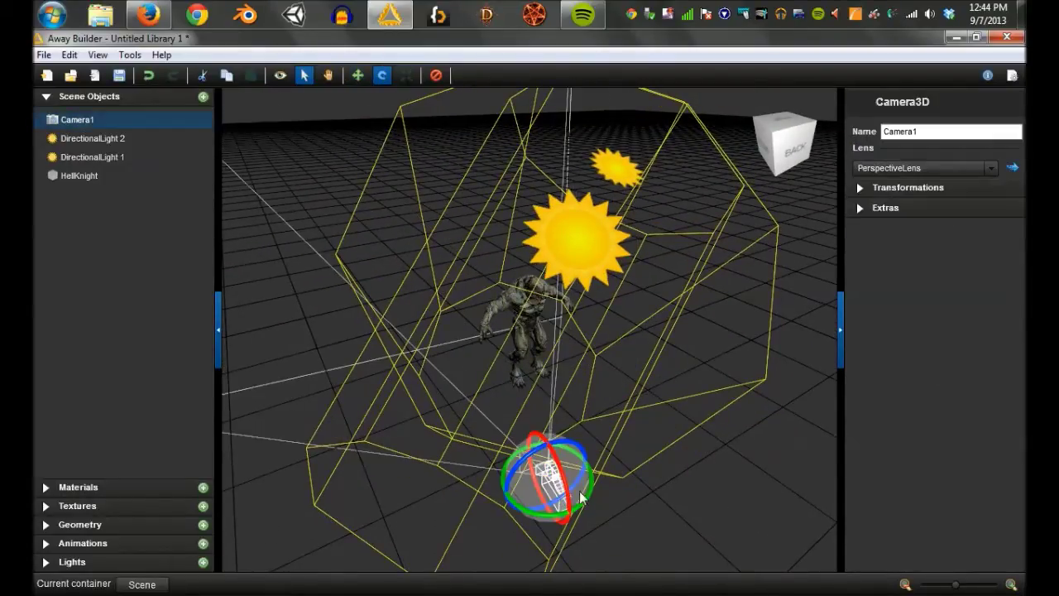
{"action": "left_click_drag", "start_coordinate": [588, 494], "coordinate": [599, 477]}
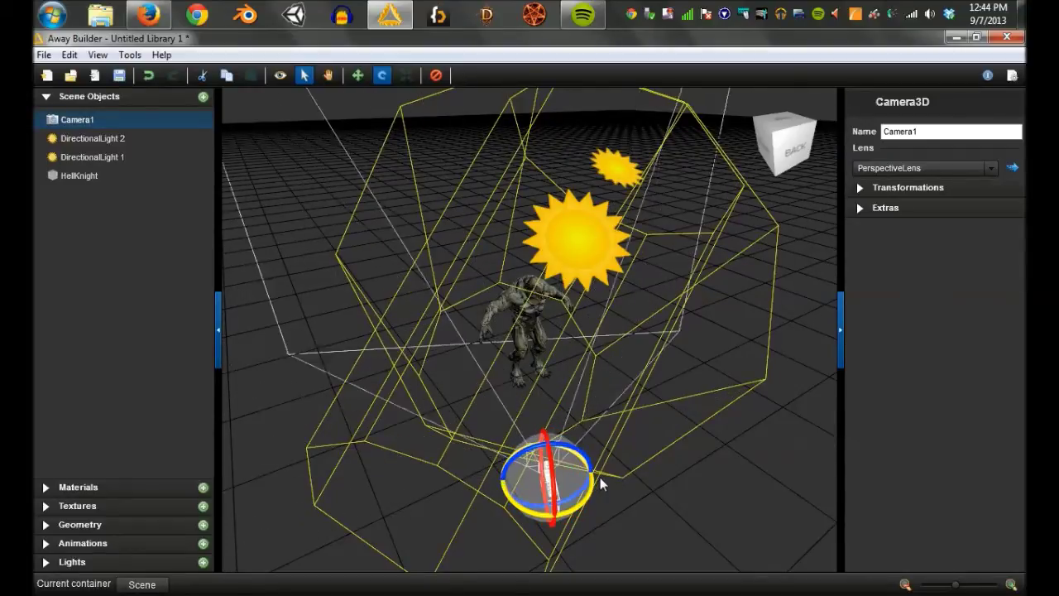
{"action": "left_click", "coordinate": [600, 477]}
{"action": "left_click_drag", "start_coordinate": [692, 494], "coordinate": [689, 478]}
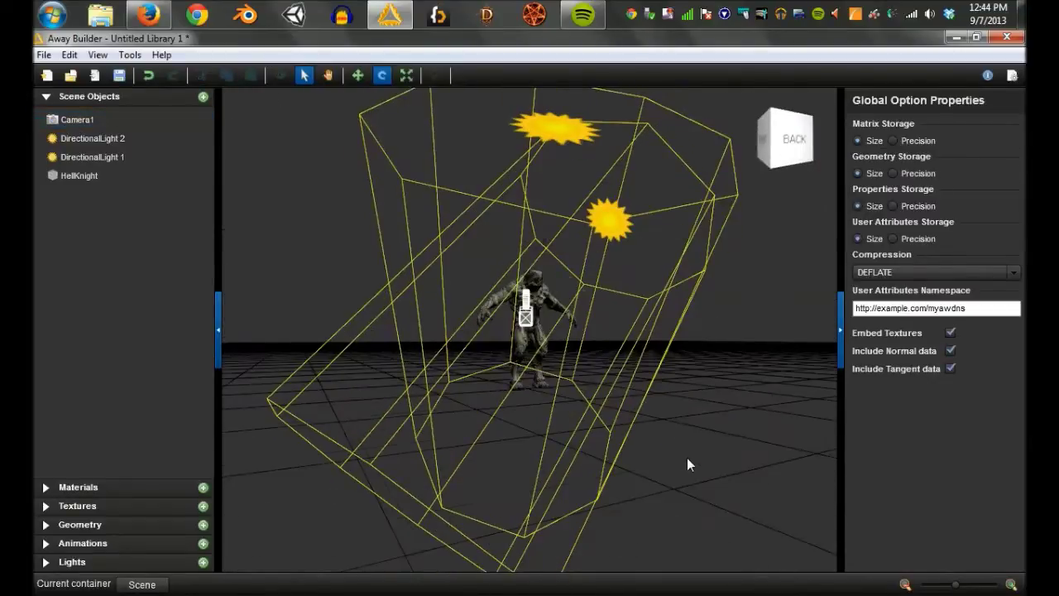
{"action": "left_click", "coordinate": [534, 277]}
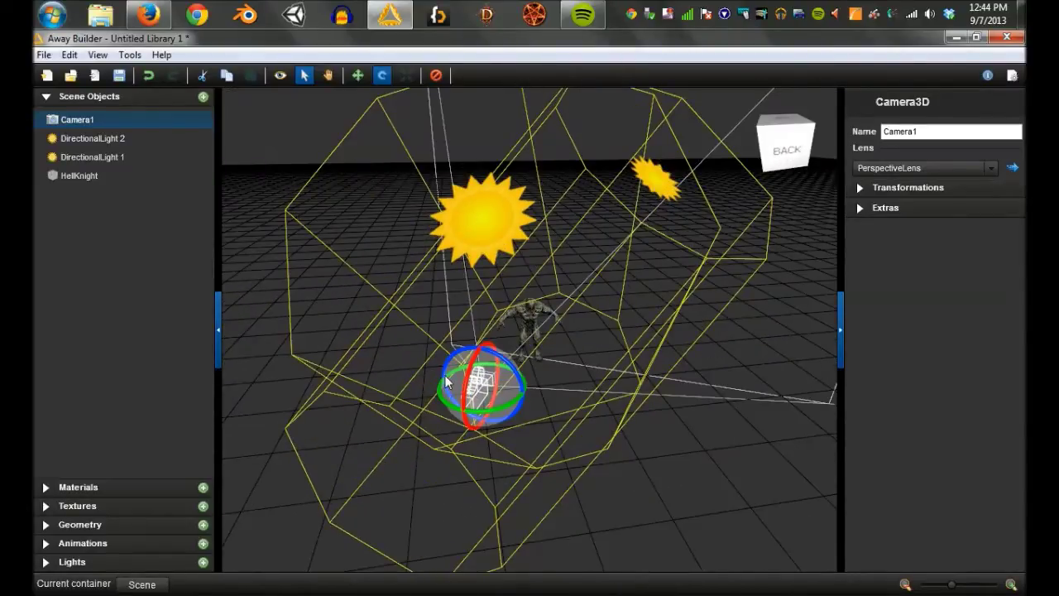
Step: Snap the view to the back at ground level and select the HellKnight mesh
{"action": "left_click", "coordinate": [776, 150]}
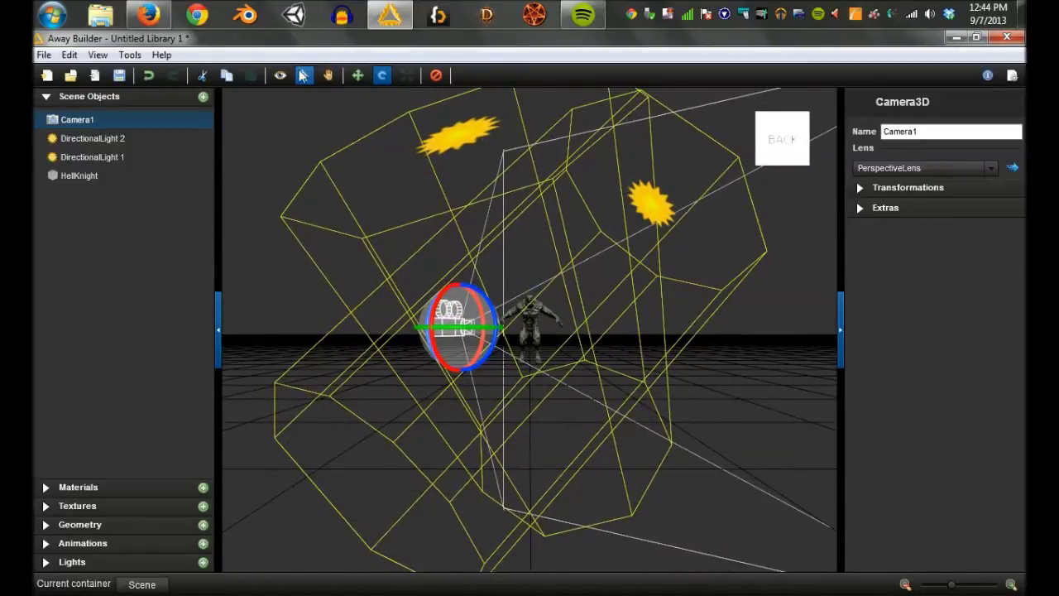
{"action": "left_click", "coordinate": [281, 76]}
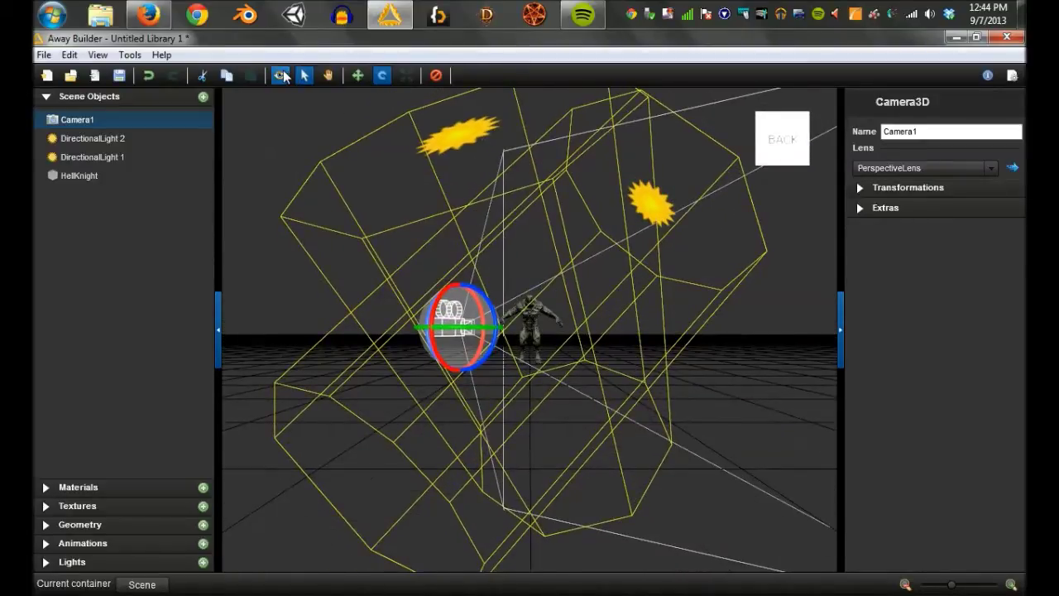
{"action": "left_click", "coordinate": [96, 178]}
{"action": "left_click", "coordinate": [280, 75]}
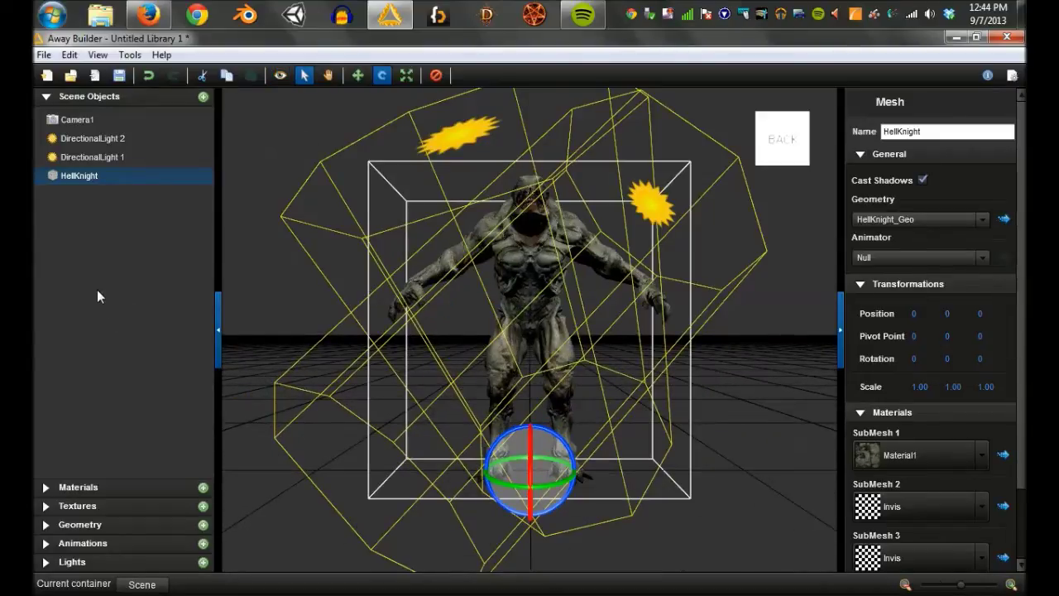
Step: Import stand.md5anim from the hellknight assets folder, discarding unsaved changes
{"action": "left_click", "coordinate": [43, 54]}
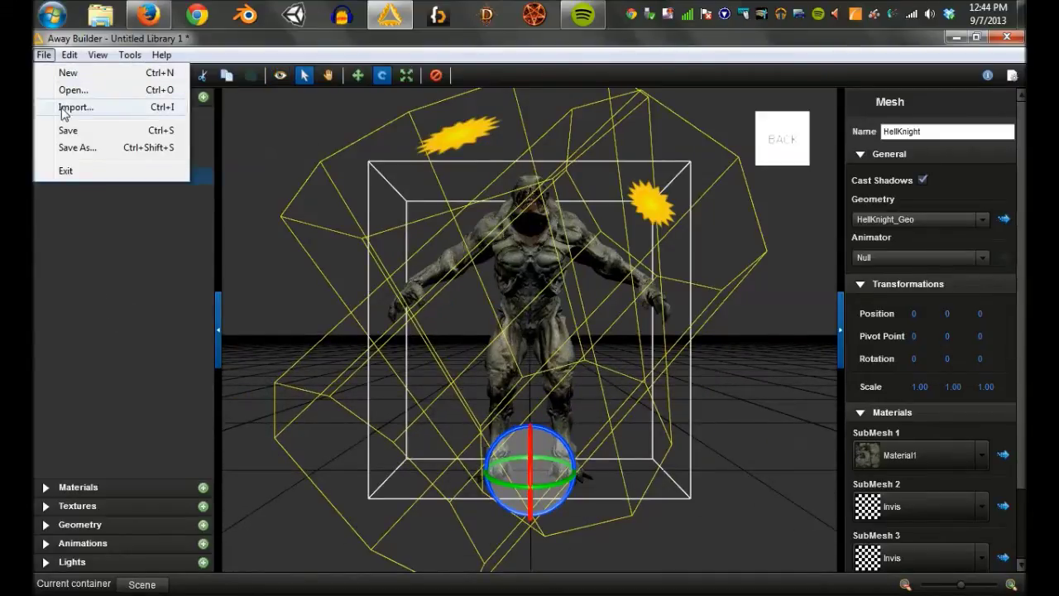
{"action": "left_click", "coordinate": [73, 108]}
{"action": "left_click", "coordinate": [557, 324]}
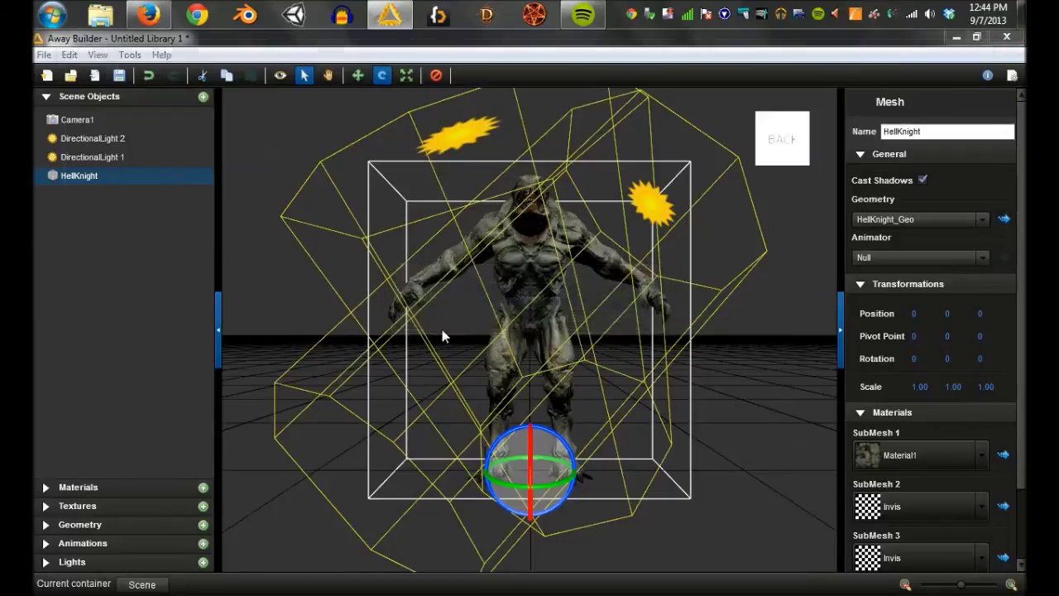
{"action": "left_click", "coordinate": [103, 138]}
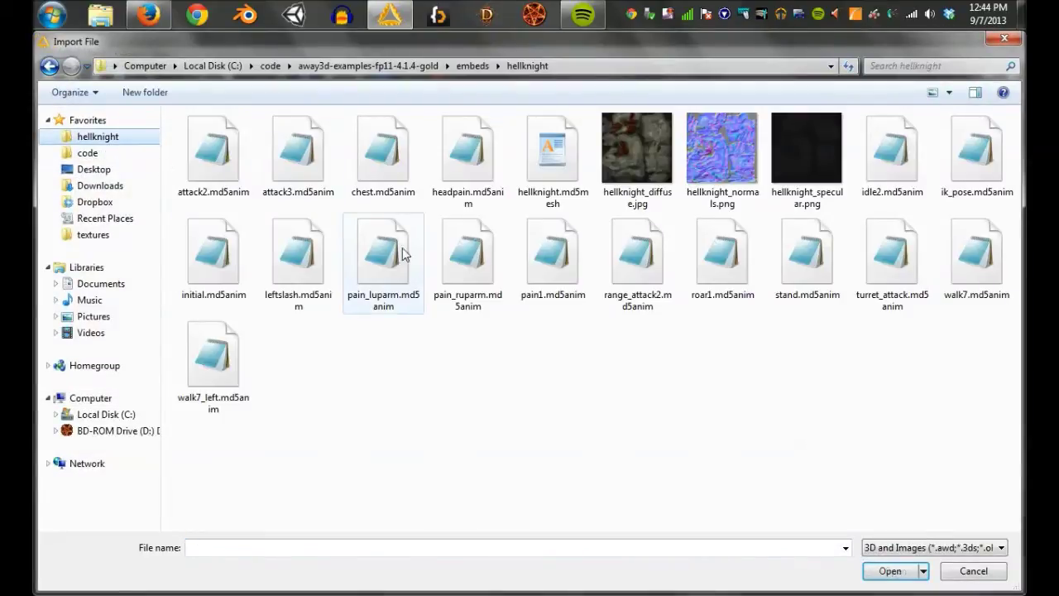
{"action": "left_click", "coordinate": [441, 233]}
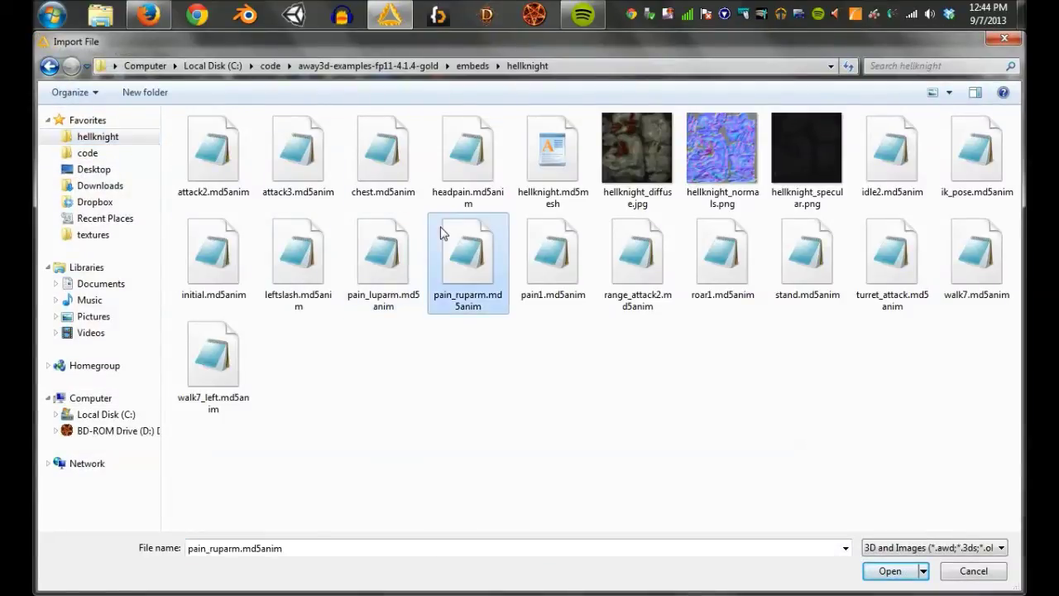
{"action": "double_click", "coordinate": [806, 248]}
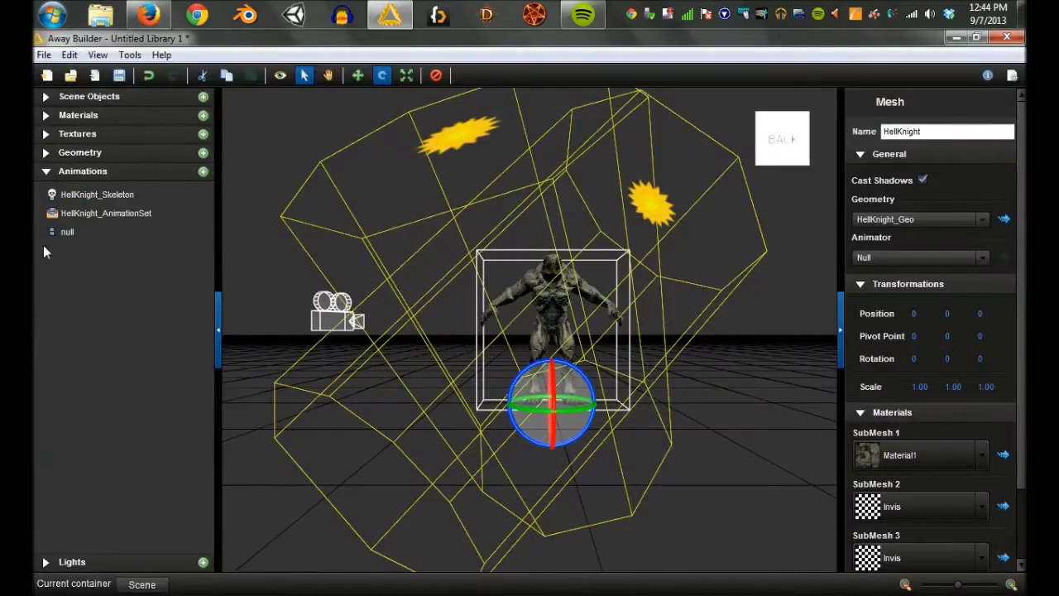
Step: Rename the imported clip to HellKnight_Stand and add it to HellKnight_AnimationSet
{"action": "left_click", "coordinate": [82, 233]}
{"action": "left_click", "coordinate": [913, 130]}
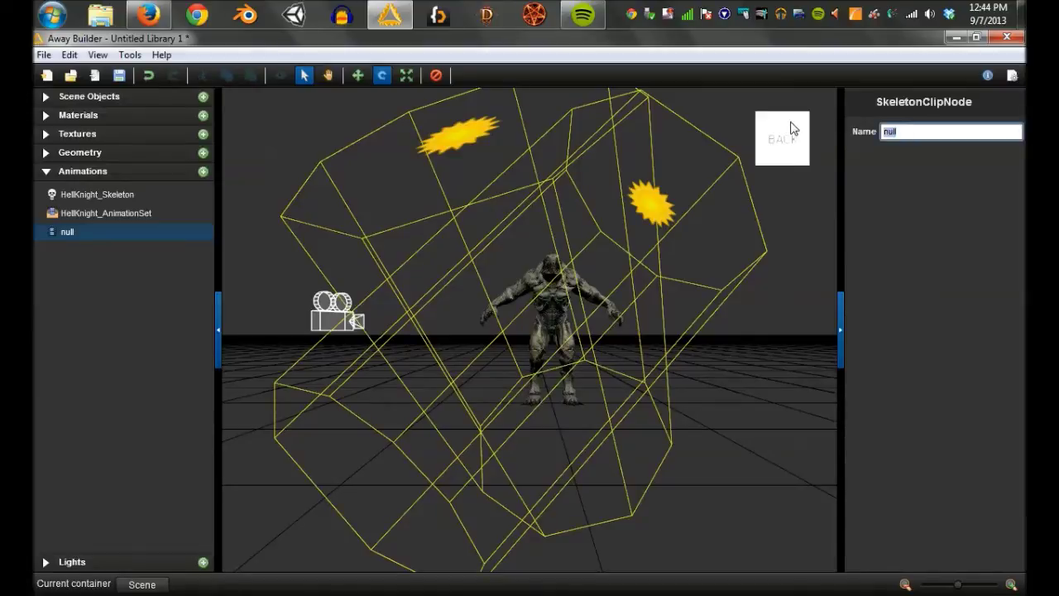
{"action": "type", "text": "HellKnight"}
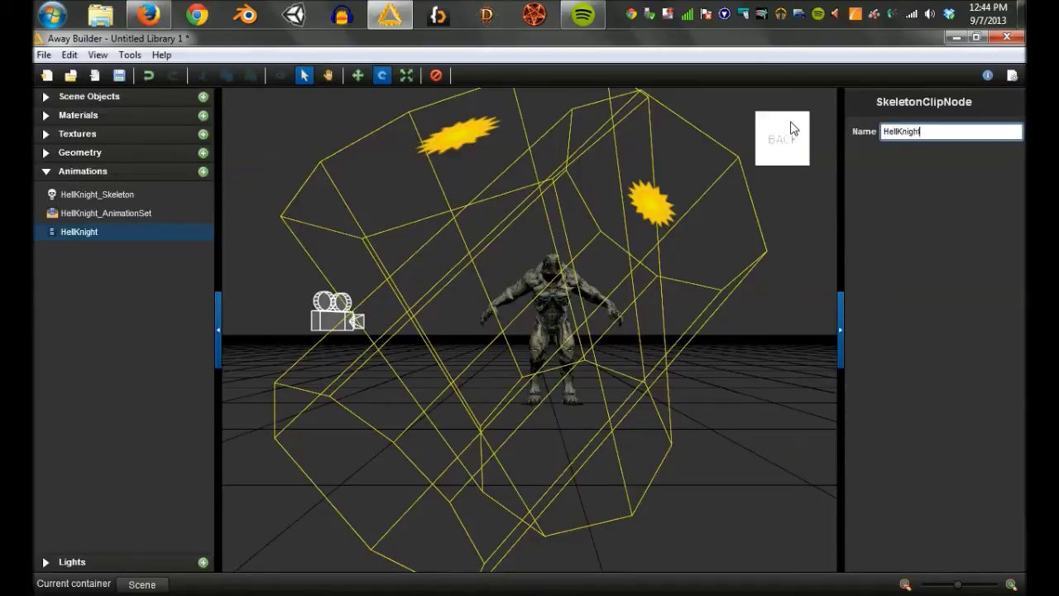
{"action": "type", "text": "_Stand"}
{"action": "left_click_drag", "start_coordinate": [68, 232], "coordinate": [93, 219]}
{"action": "left_click", "coordinate": [93, 217]}
{"action": "left_click", "coordinate": [40, 212]}
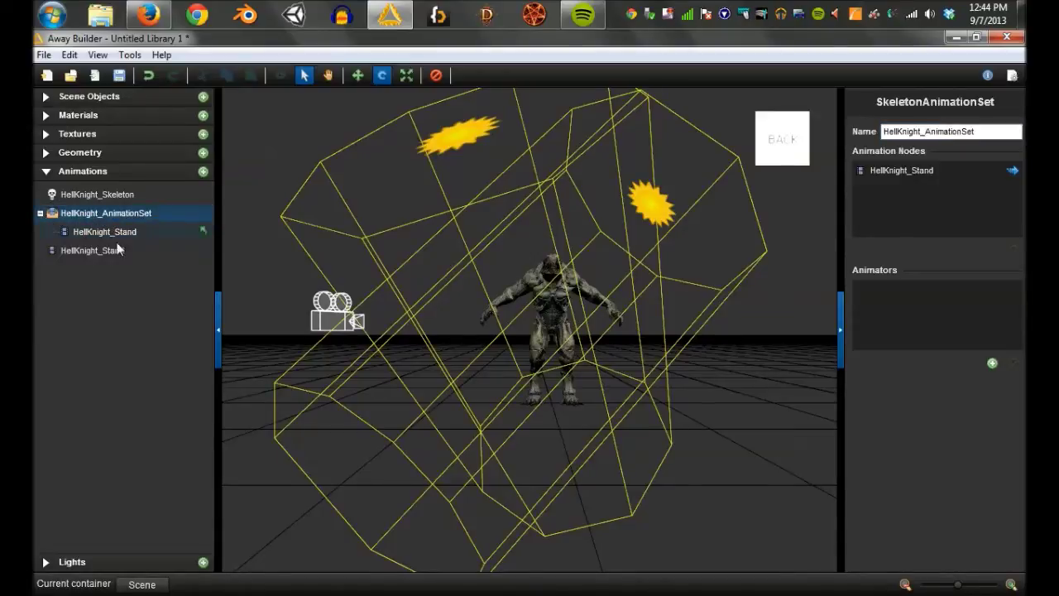
{"action": "left_click", "coordinate": [137, 232]}
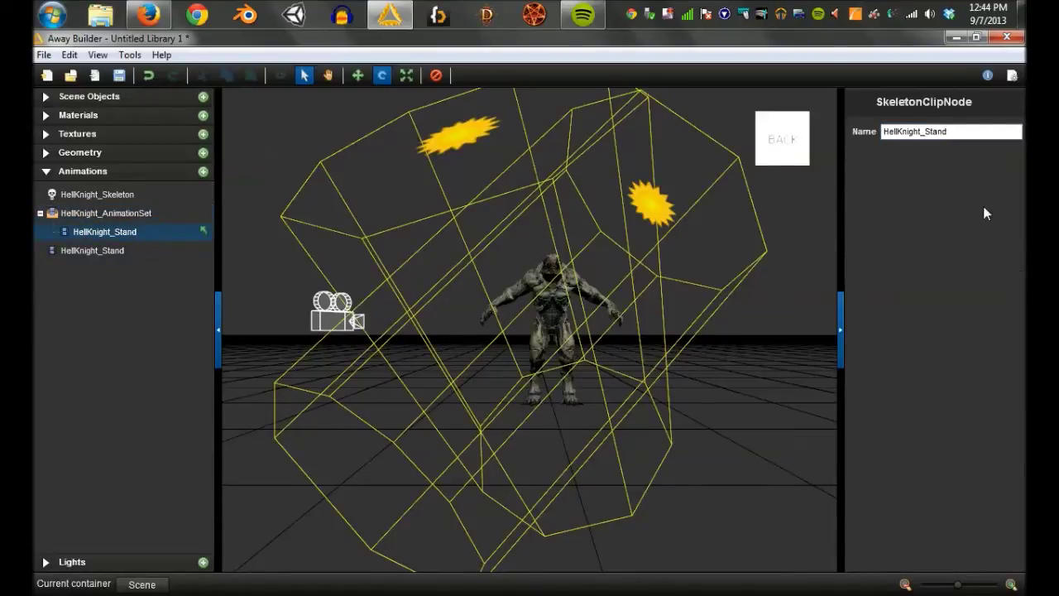
{"action": "left_click", "coordinate": [123, 213]}
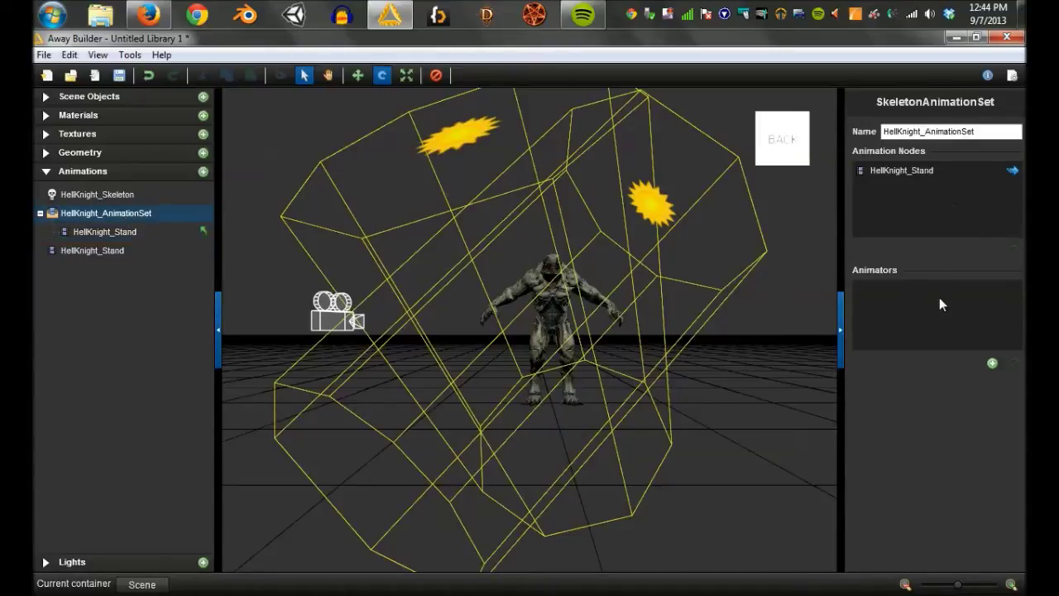
Step: Add an animator named HellKnight_Animator and preview the HellKnight_Stand clip
{"action": "left_click", "coordinate": [992, 364]}
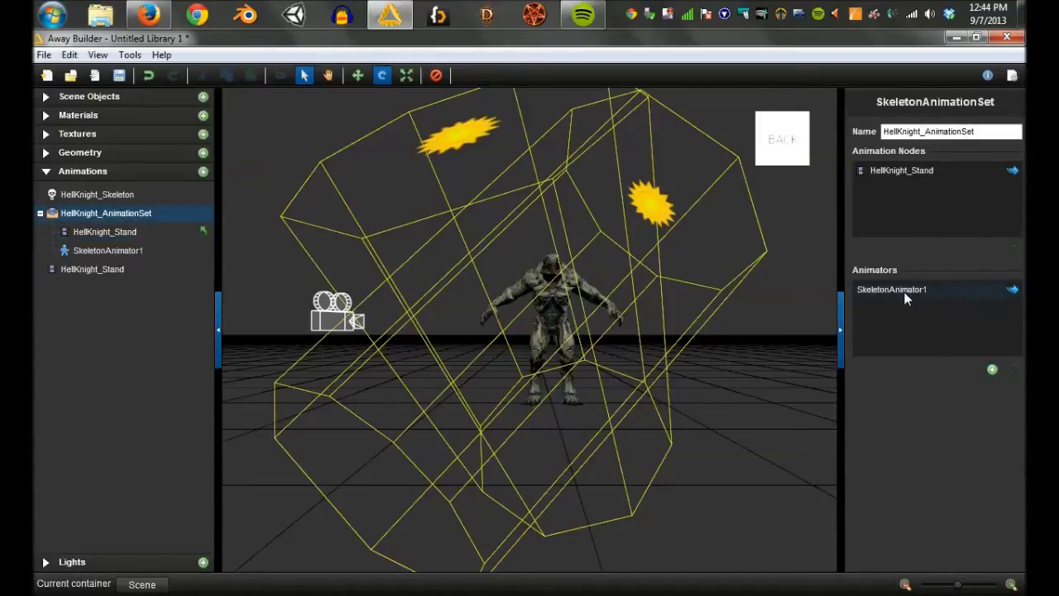
{"action": "left_click", "coordinate": [1014, 291]}
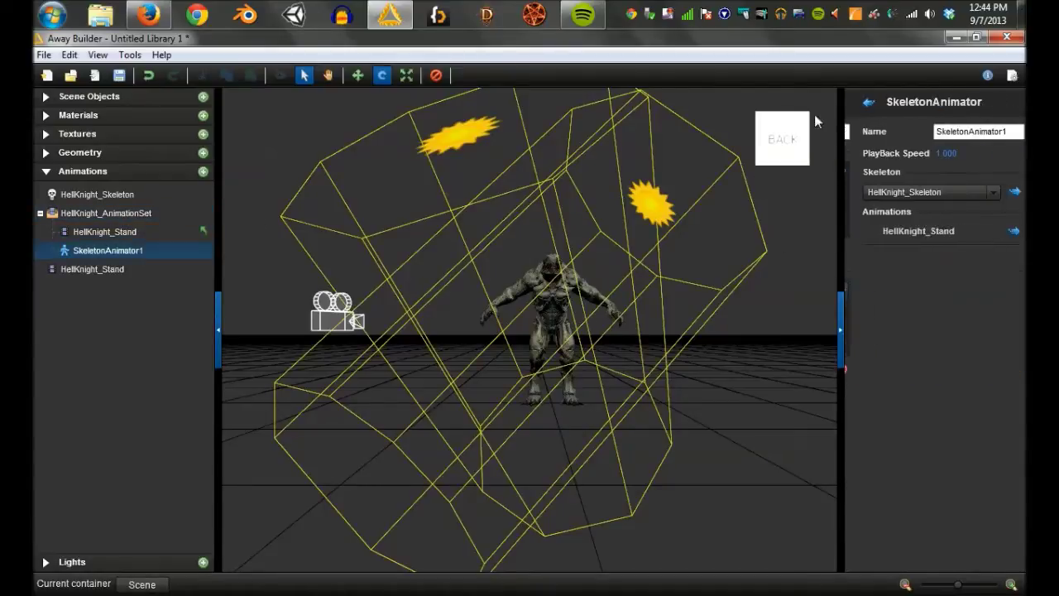
{"action": "double_click", "coordinate": [995, 134]}
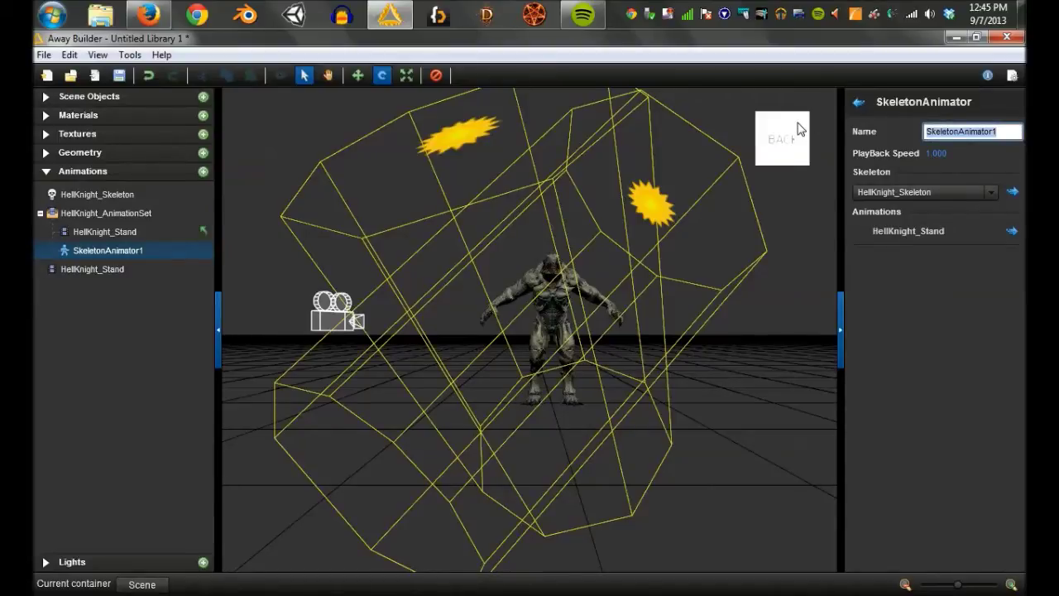
{"action": "type", "text": "HellKni"}
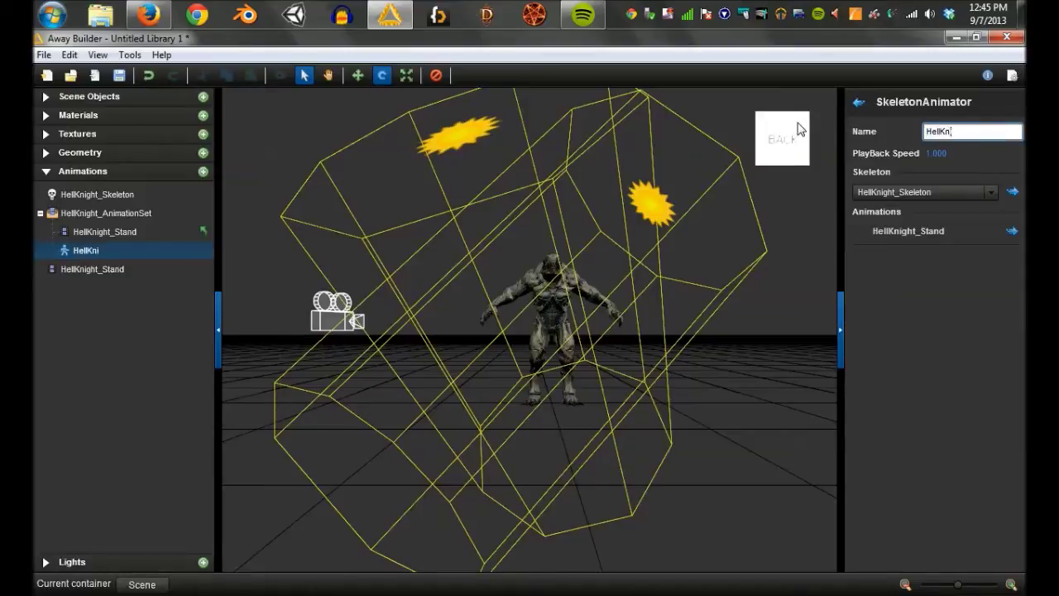
{"action": "type", "text": "ght_Animator"}
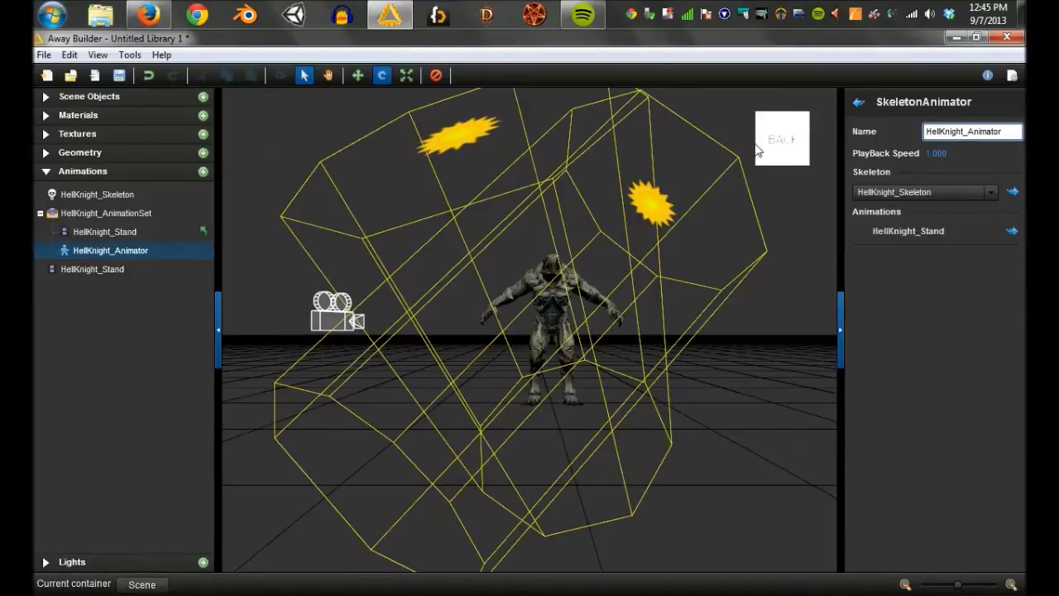
{"action": "left_click", "coordinate": [920, 231]}
{"action": "left_click", "coordinate": [862, 253]}
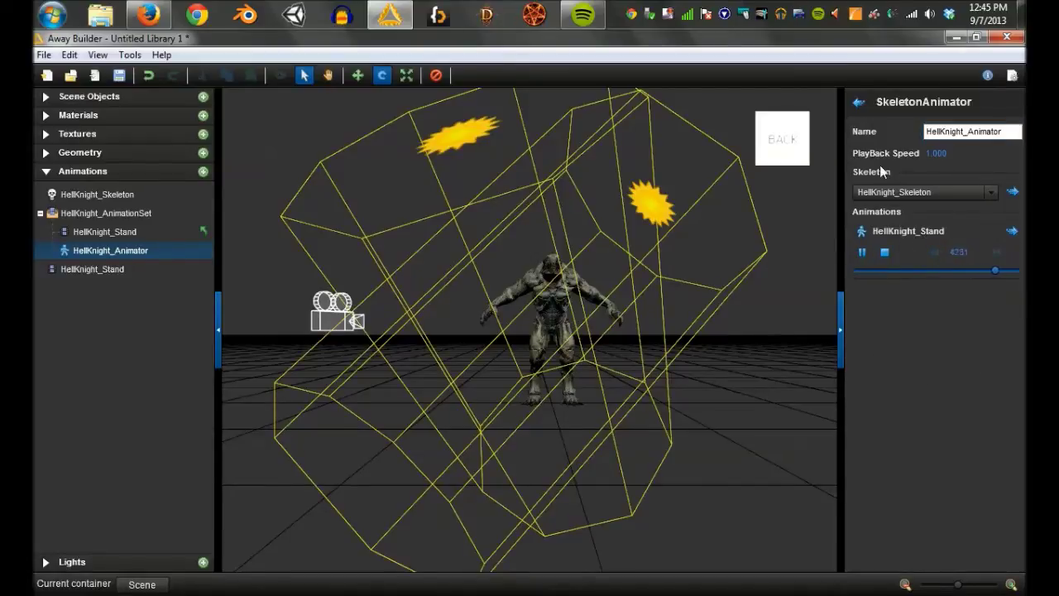
{"action": "left_click", "coordinate": [884, 253]}
Step: Assign HellKnight_Animator to the HellKnight mesh and play its HellKnight_Stand animation
{"action": "left_click", "coordinate": [553, 302]}
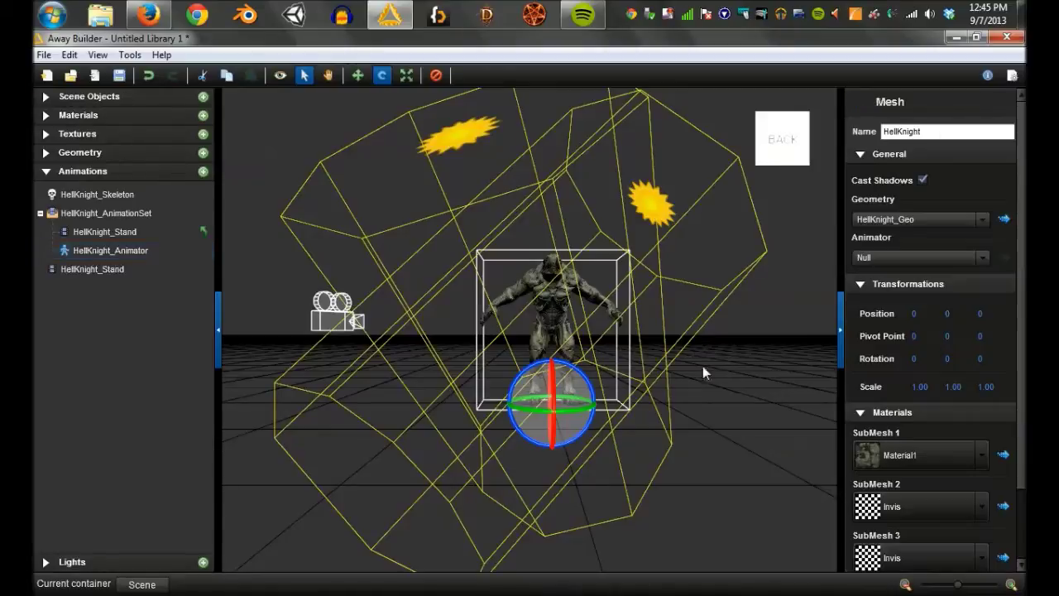
{"action": "left_click", "coordinate": [951, 260]}
{"action": "left_click", "coordinate": [933, 291]}
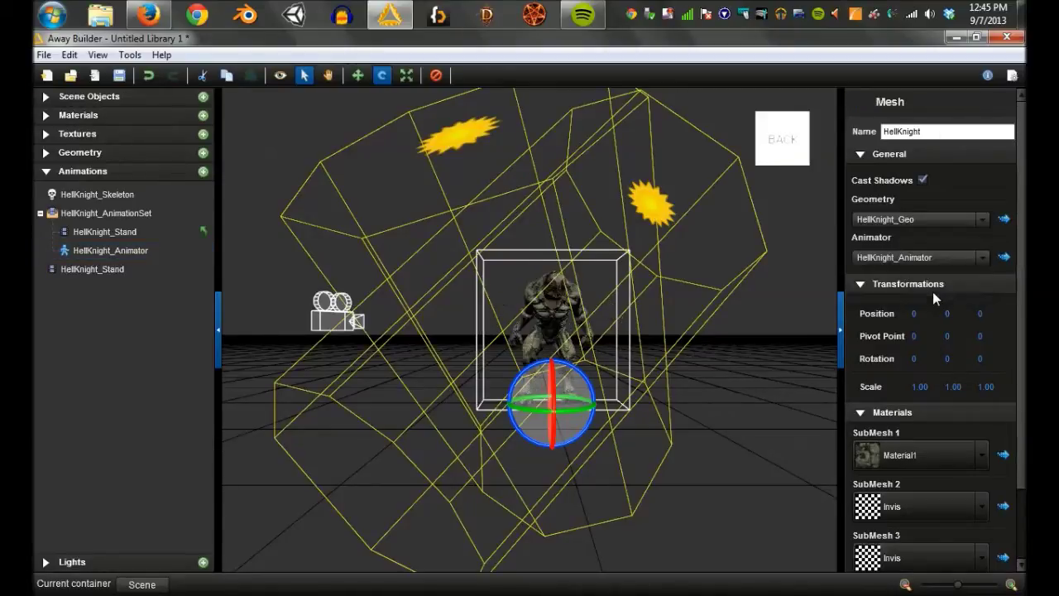
{"action": "left_click", "coordinate": [116, 251]}
{"action": "left_click", "coordinate": [862, 252]}
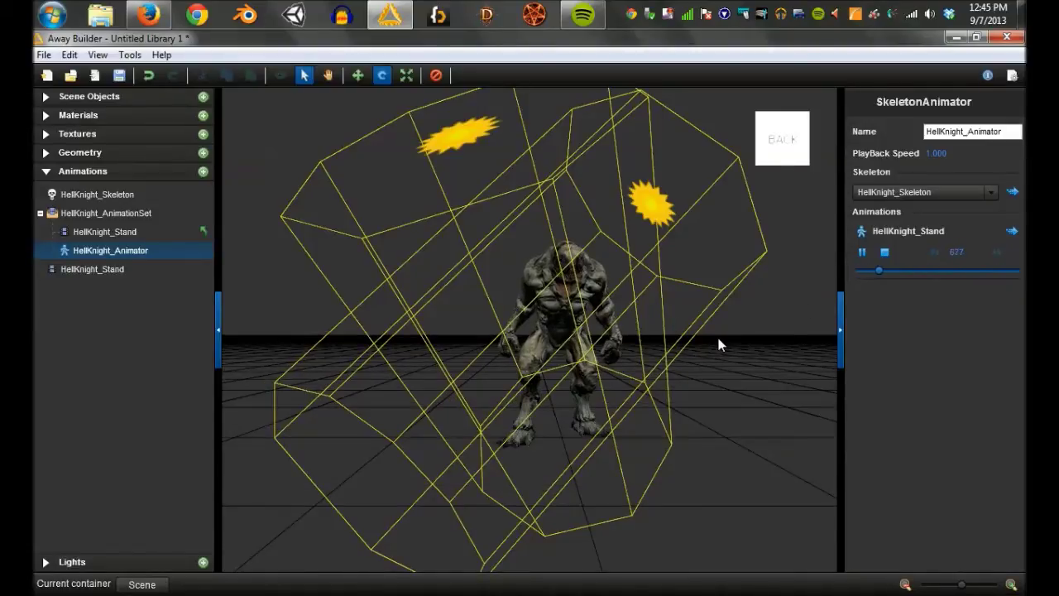
Step: Save over hellknight.awd in code\Away3DSceneViewer\src\assets and stop the animation preview
{"action": "left_click", "coordinate": [44, 54]}
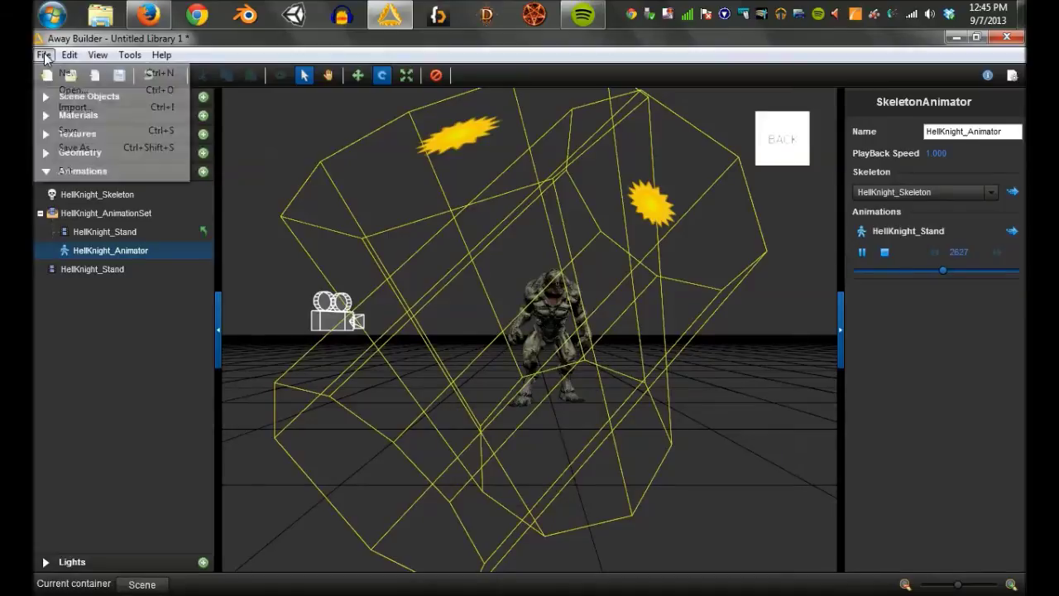
{"action": "left_click", "coordinate": [105, 142]}
{"action": "left_click", "coordinate": [89, 153]}
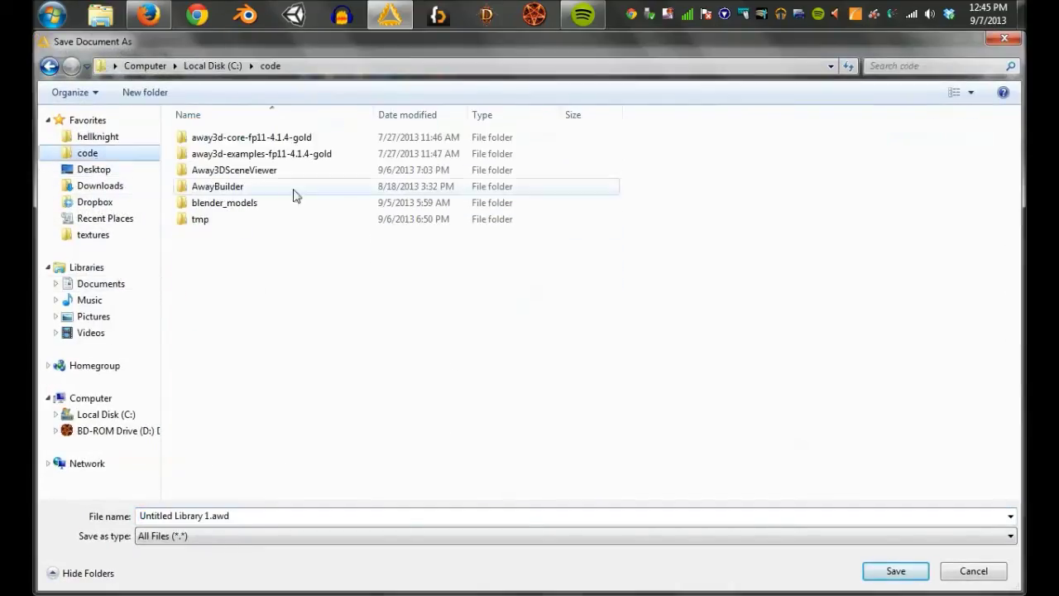
{"action": "double_click", "coordinate": [245, 171]}
{"action": "double_click", "coordinate": [213, 203]}
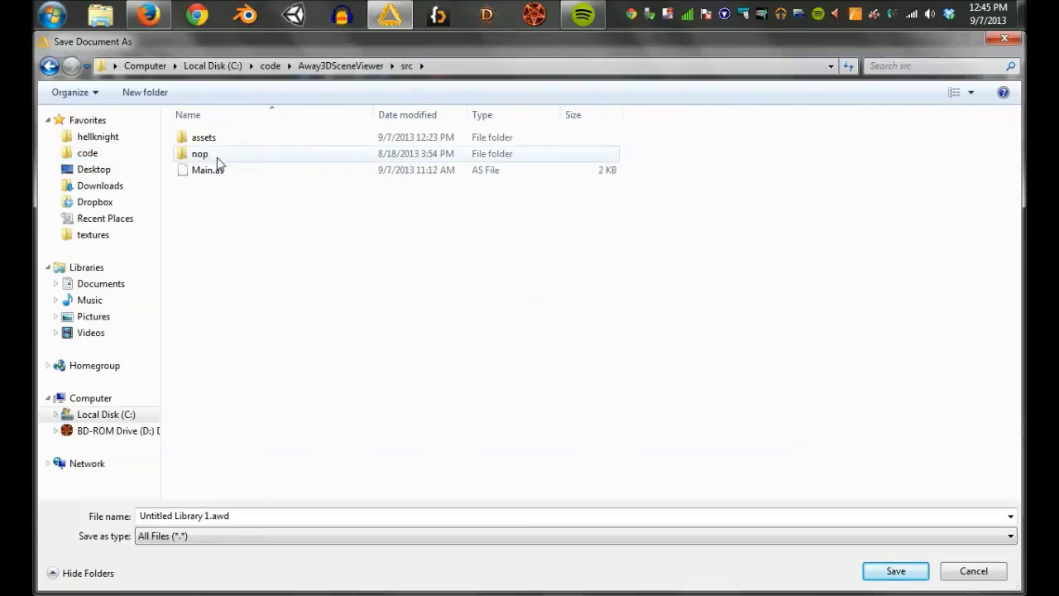
{"action": "double_click", "coordinate": [222, 139]}
{"action": "left_click", "coordinate": [240, 140]}
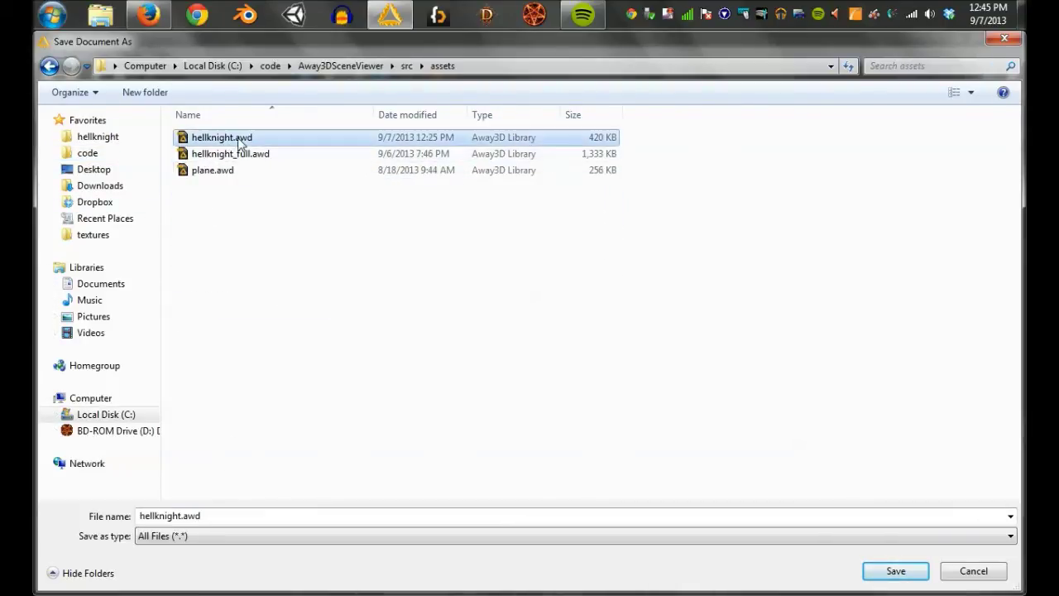
{"action": "left_click", "coordinate": [895, 571]}
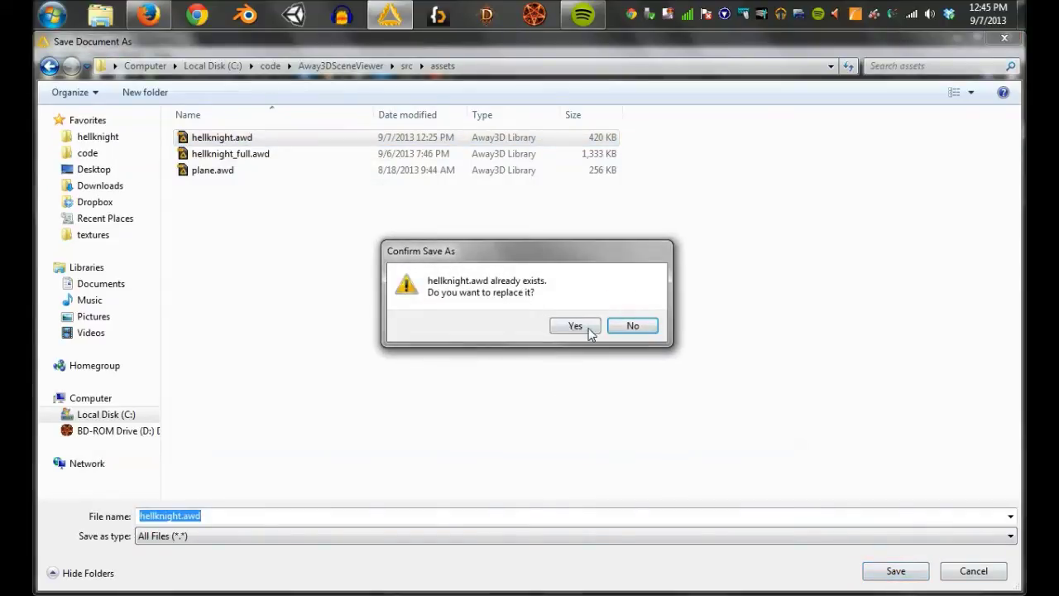
{"action": "left_click", "coordinate": [575, 326]}
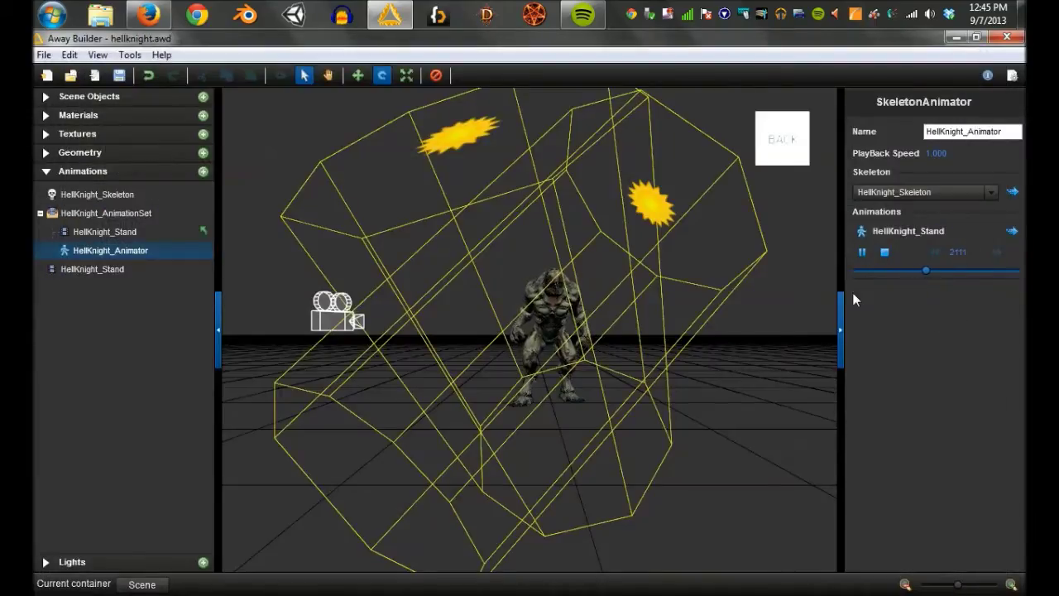
{"action": "left_click", "coordinate": [884, 251]}
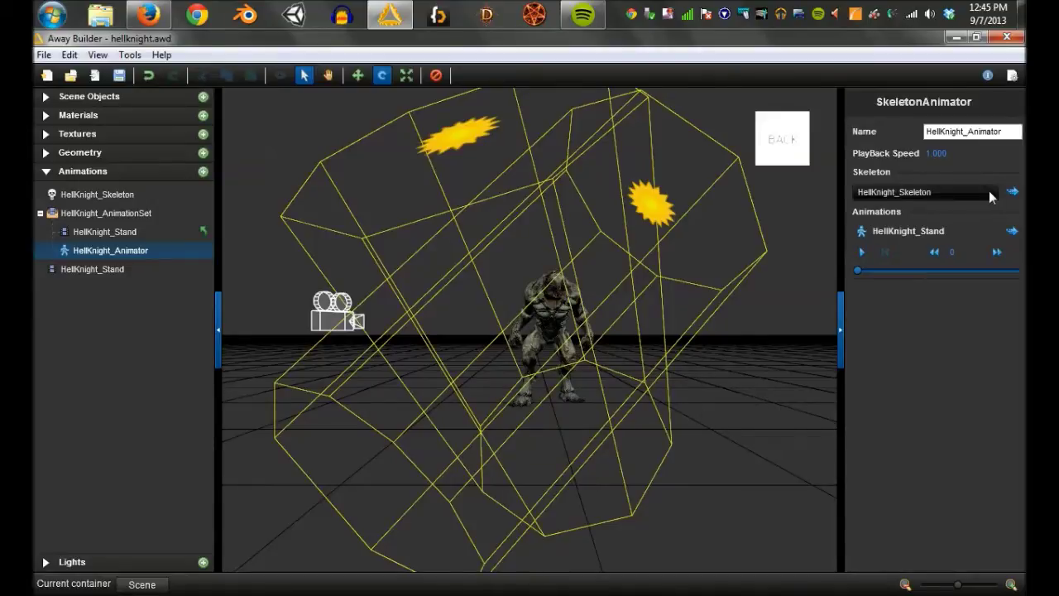
{"action": "left_click", "coordinate": [438, 17]}
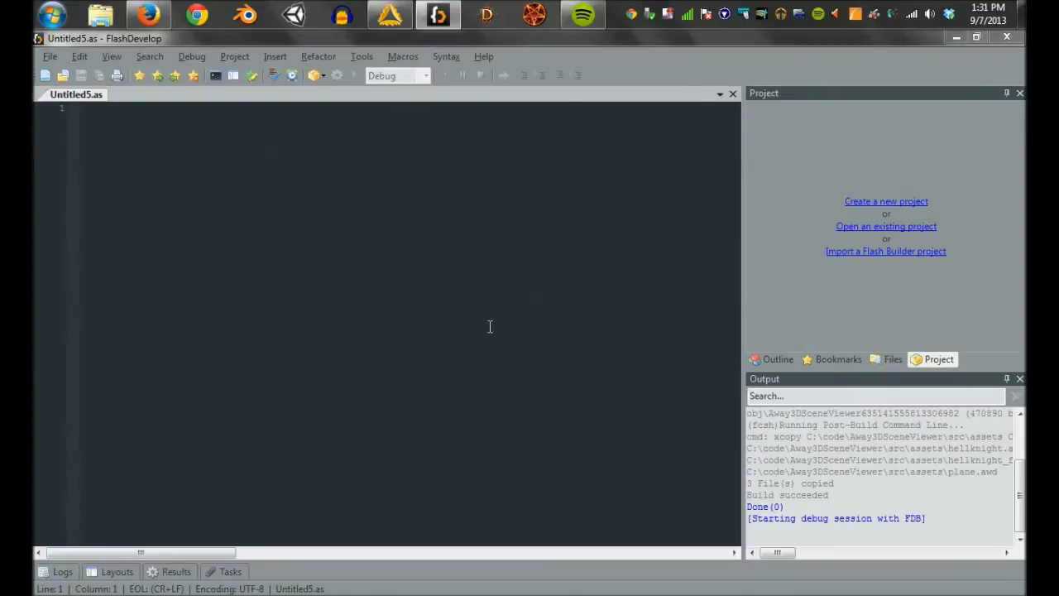
Step: Open the Away3DSceneViewer project and its Main.as file
{"action": "left_click", "coordinate": [847, 227]}
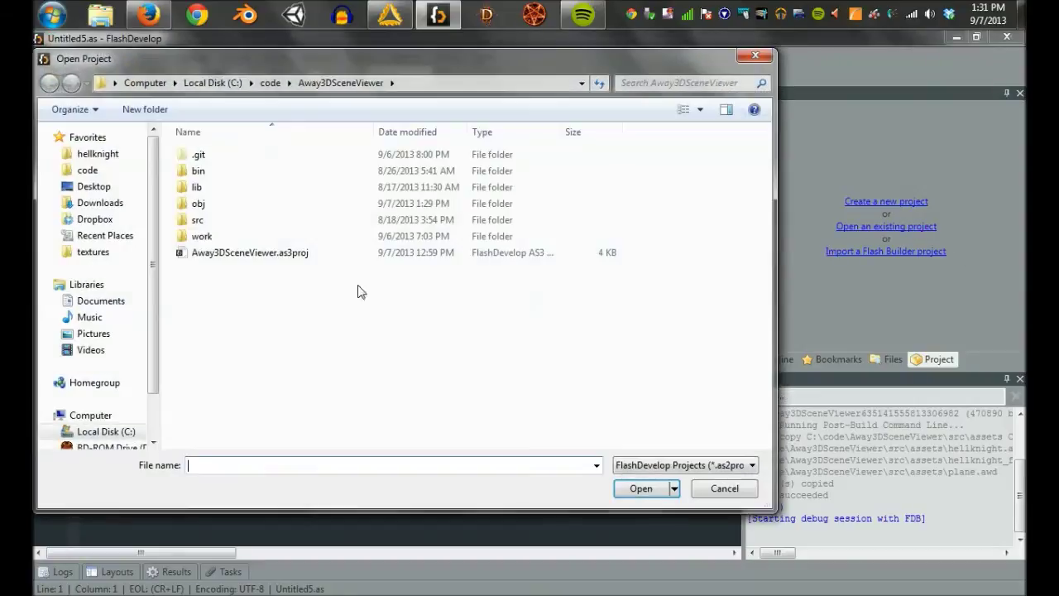
{"action": "double_click", "coordinate": [274, 253]}
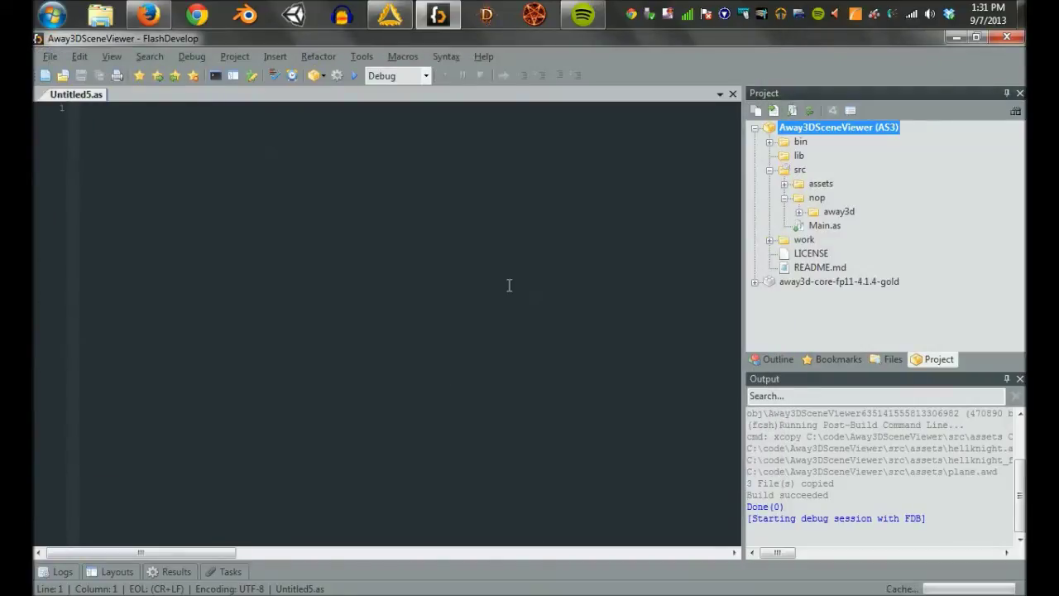
{"action": "double_click", "coordinate": [836, 225]}
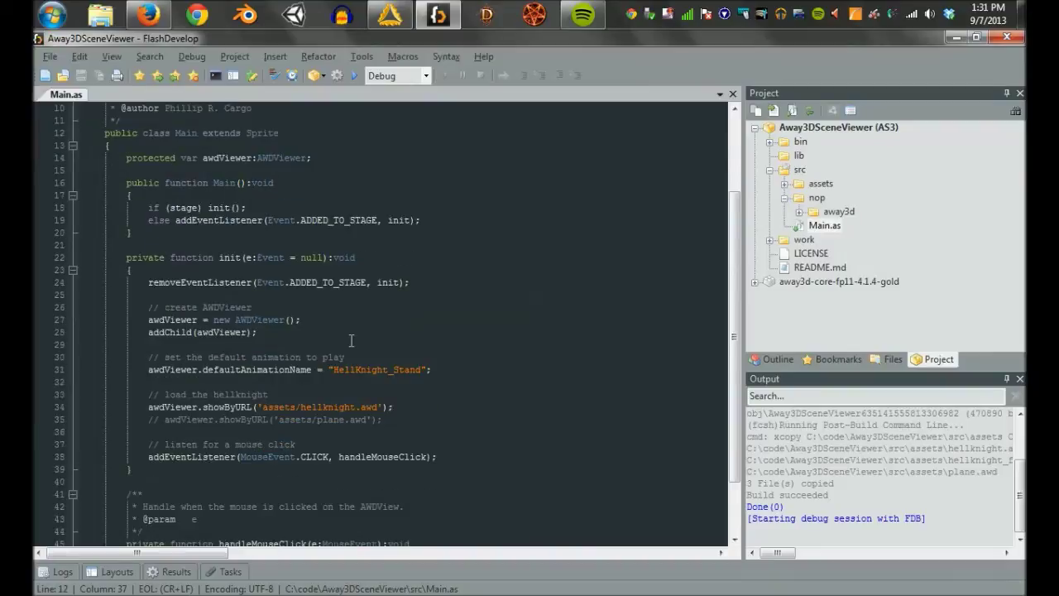
Step: Walk through Main.as: awdViewer, the HellKnight_Stand default animation, hellknight.awd load and setCameraNext
{"action": "double_click", "coordinate": [175, 320]}
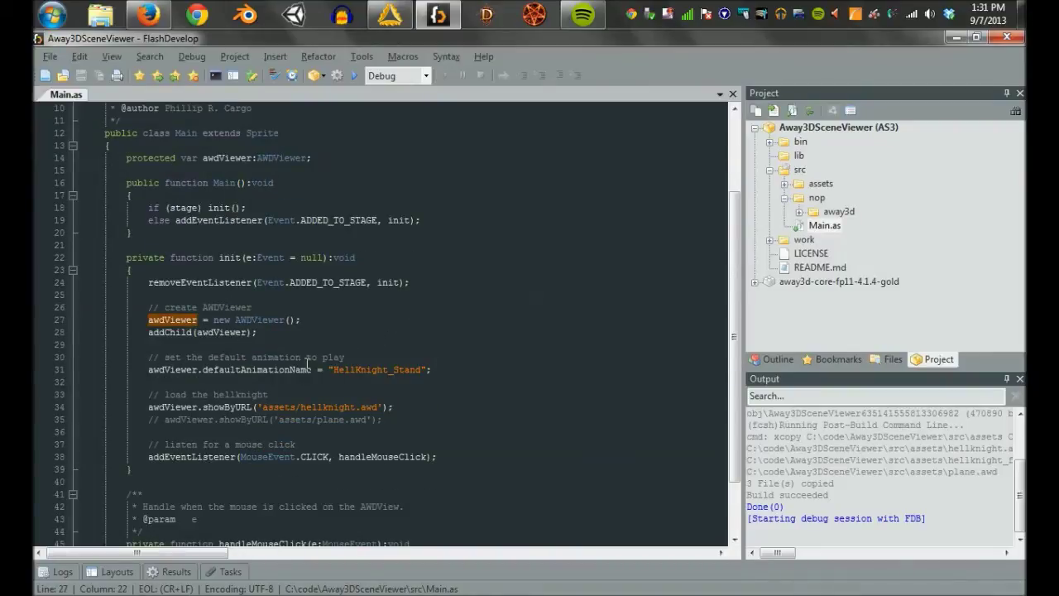
{"action": "double_click", "coordinate": [256, 369]}
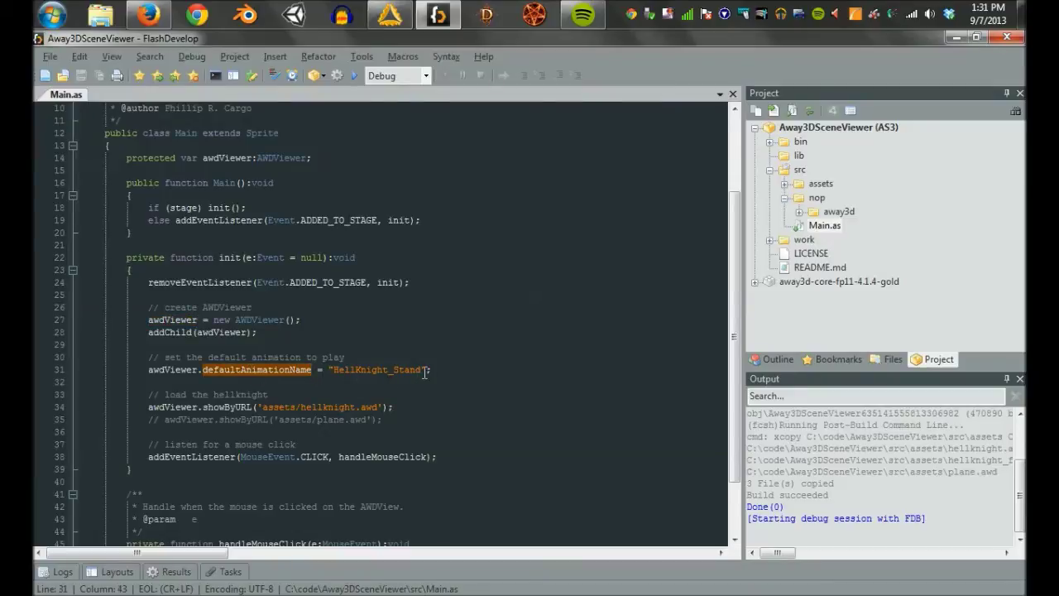
{"action": "left_click_drag", "start_coordinate": [424, 369], "coordinate": [335, 369]}
{"action": "left_click", "coordinate": [329, 419]}
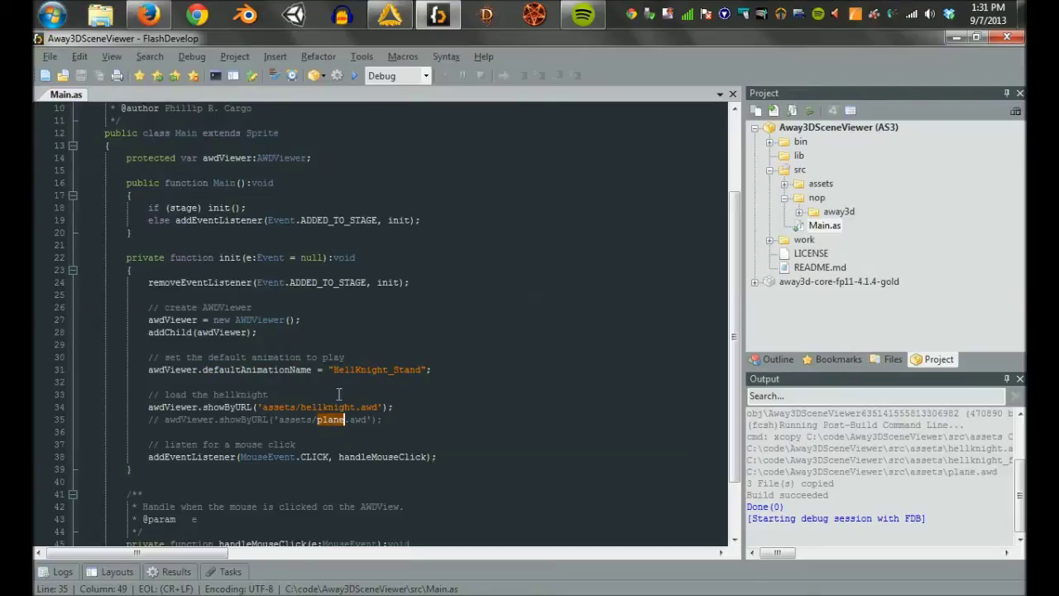
{"action": "double_click", "coordinate": [324, 406]}
{"action": "double_click", "coordinate": [408, 456]}
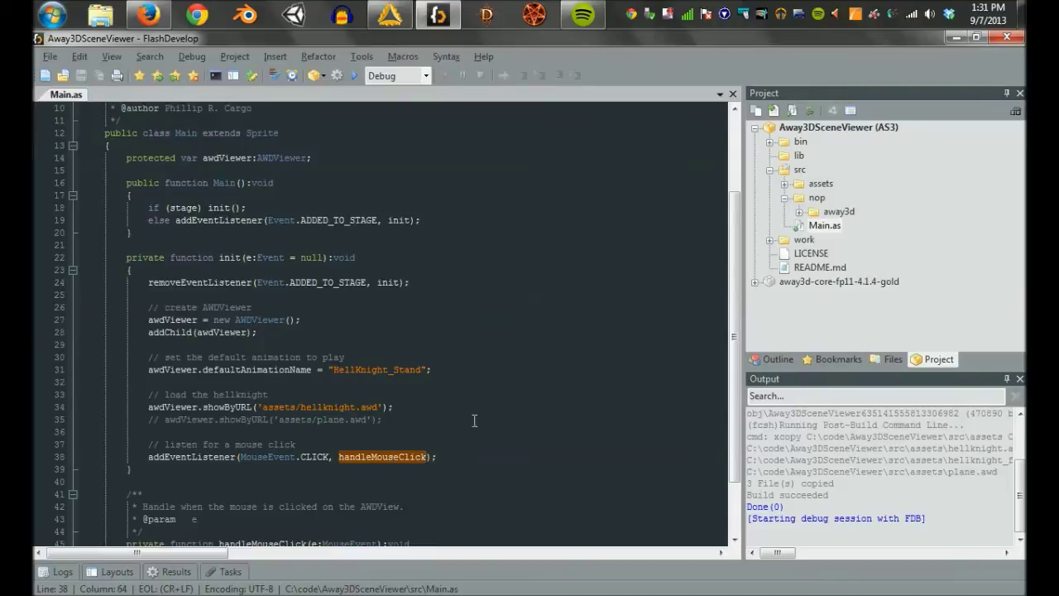
{"action": "scroll", "coordinate": [474, 420], "scroll_direction": "down", "scroll_amount": 2}
{"action": "double_click", "coordinate": [240, 493]}
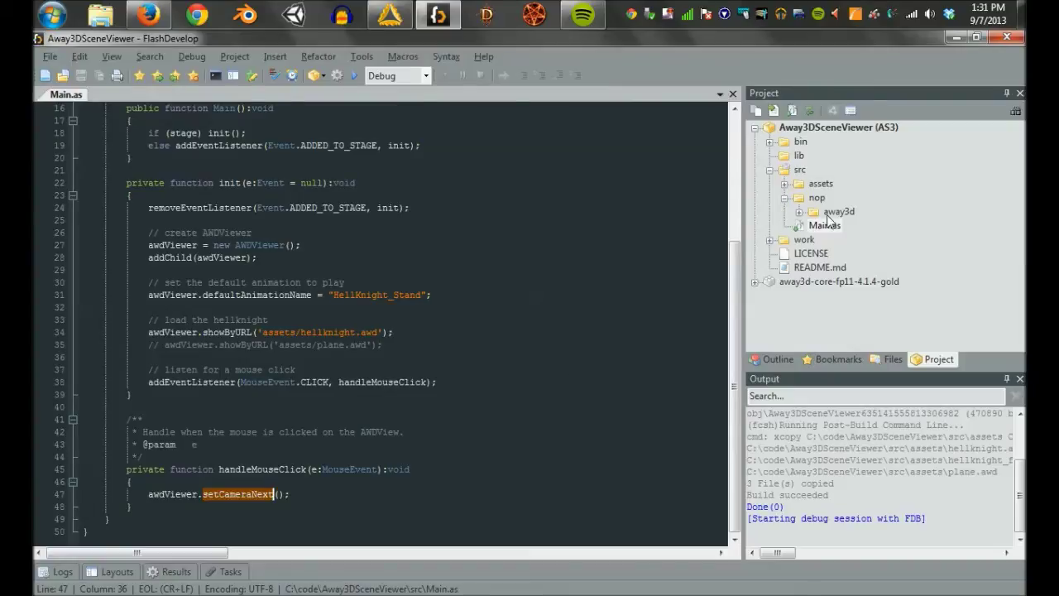
{"action": "left_click", "coordinate": [799, 212]}
Step: Open AWDViewer.as and review handleLoaderComplete with its setCameraByIndex and animateMeshs calls
{"action": "double_click", "coordinate": [867, 225]}
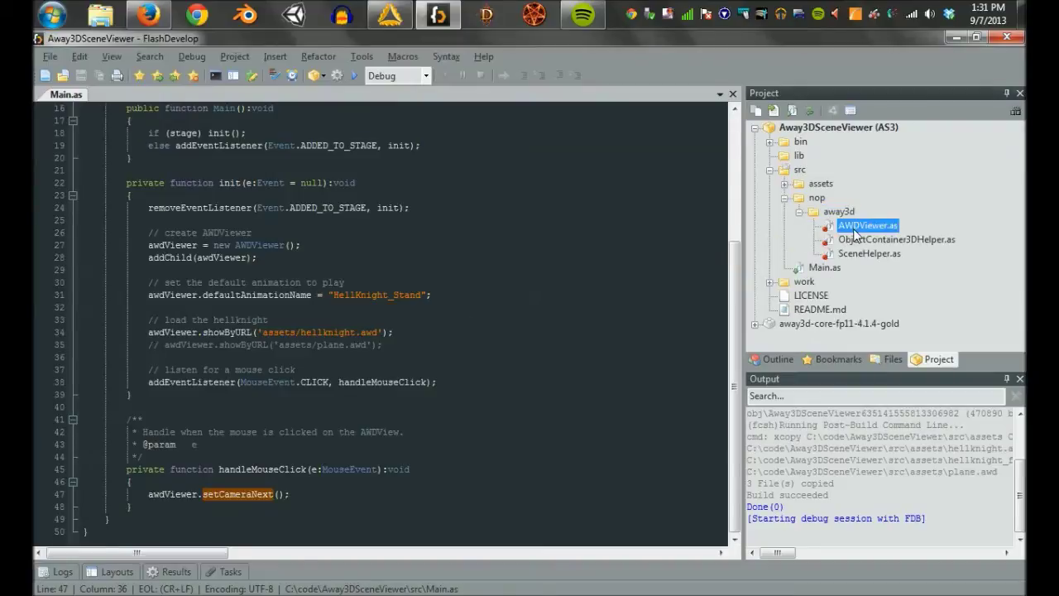
{"action": "scroll", "coordinate": [467, 116], "scroll_direction": "up", "scroll_amount": 20}
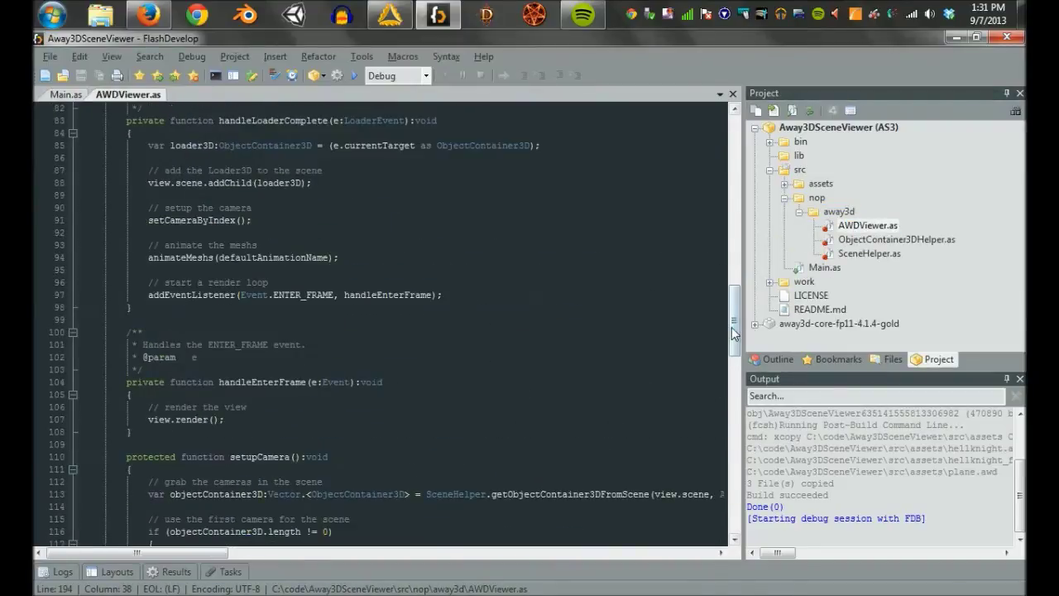
{"action": "left_click_drag", "start_coordinate": [735, 331], "coordinate": [742, 308]}
{"action": "double_click", "coordinate": [317, 258]}
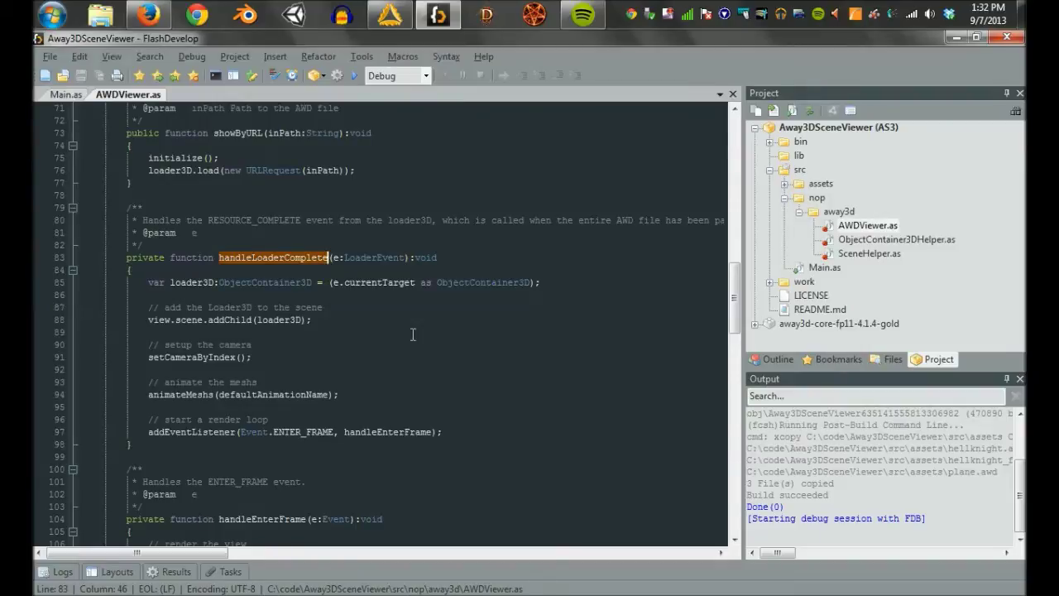
{"action": "double_click", "coordinate": [183, 394]}
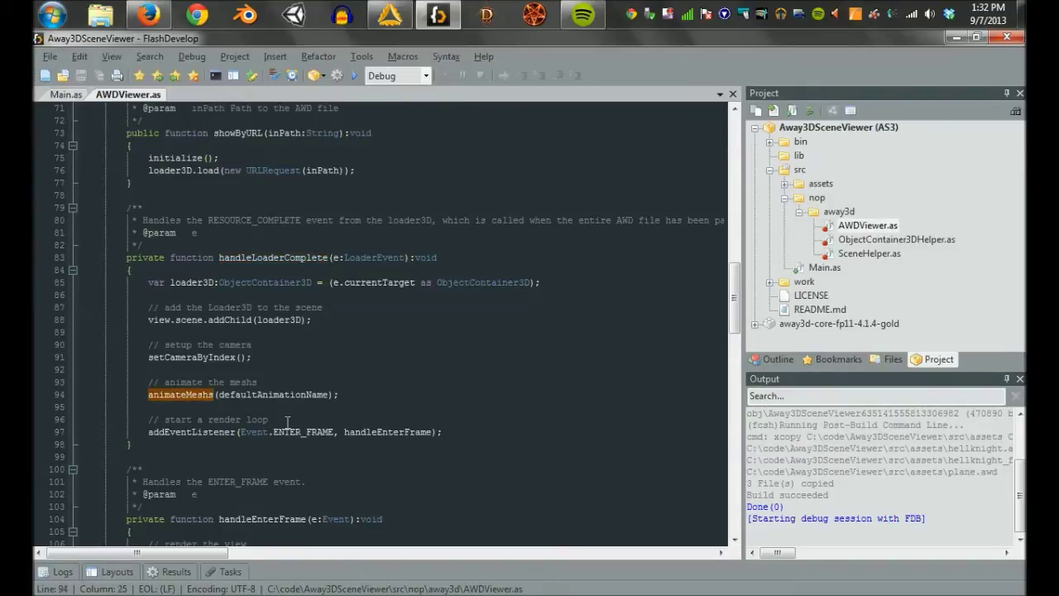
{"action": "double_click", "coordinate": [197, 357]}
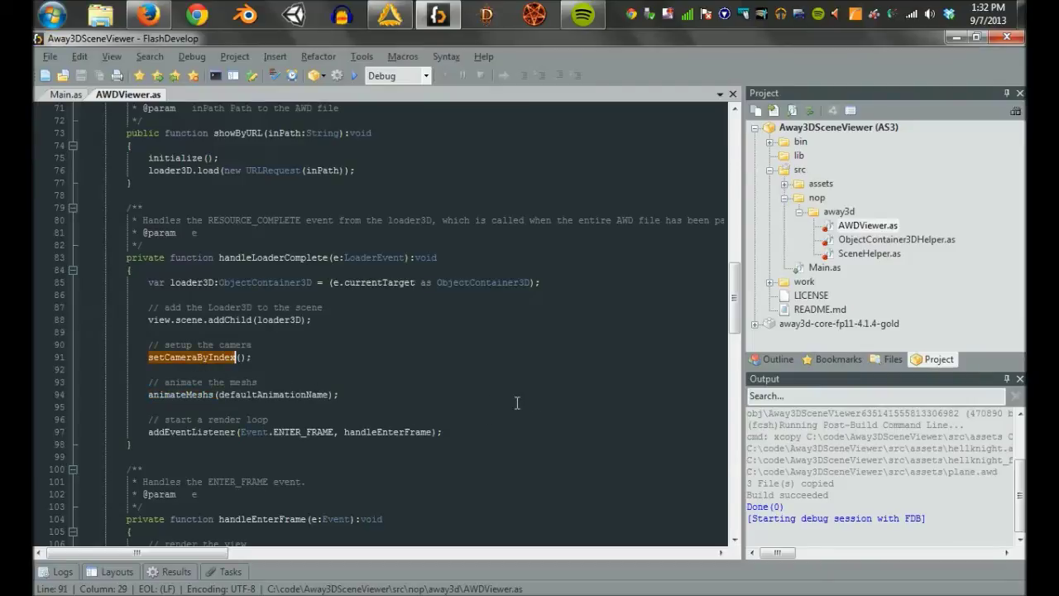
Step: Review the setupCamera and animateMeshs function definitions in AWDViewer.as
{"action": "scroll", "coordinate": [441, 381], "scroll_direction": "down", "scroll_amount": 5}
{"action": "scroll", "coordinate": [311, 376], "scroll_direction": "down", "scroll_amount": 1}
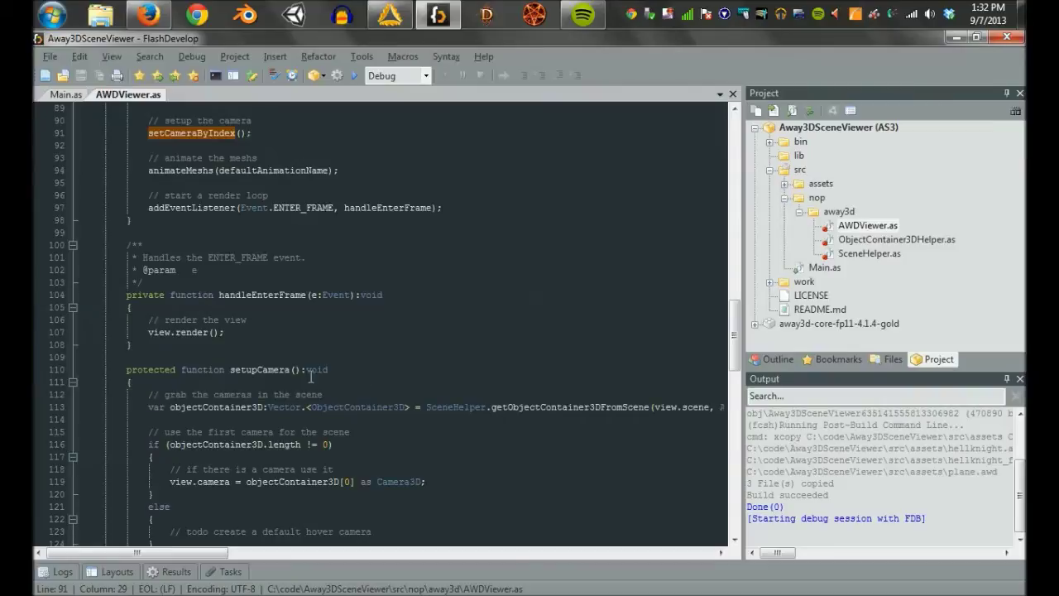
{"action": "double_click", "coordinate": [259, 369]}
{"action": "scroll", "coordinate": [238, 382], "scroll_direction": "down", "scroll_amount": 4}
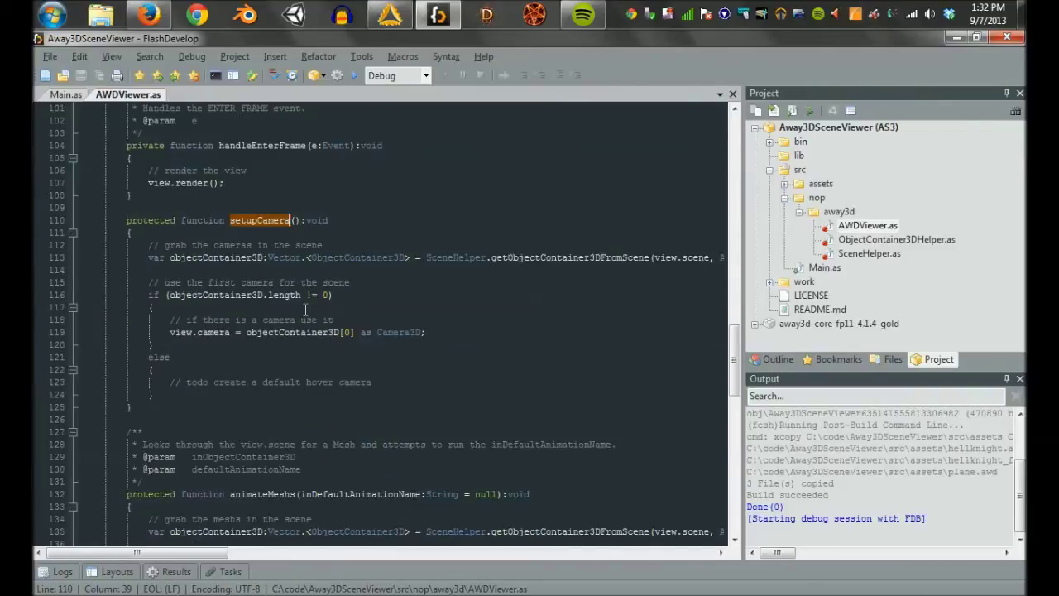
{"action": "scroll", "coordinate": [238, 382], "scroll_direction": "down", "scroll_amount": 3}
{"action": "left_click", "coordinate": [252, 381]}
{"action": "double_click", "coordinate": [253, 381]}
Step: Review the animation name play call and the setCameraByIndex and setCameraNext functions
{"action": "scroll", "coordinate": [438, 323], "scroll_direction": "down", "scroll_amount": 5}
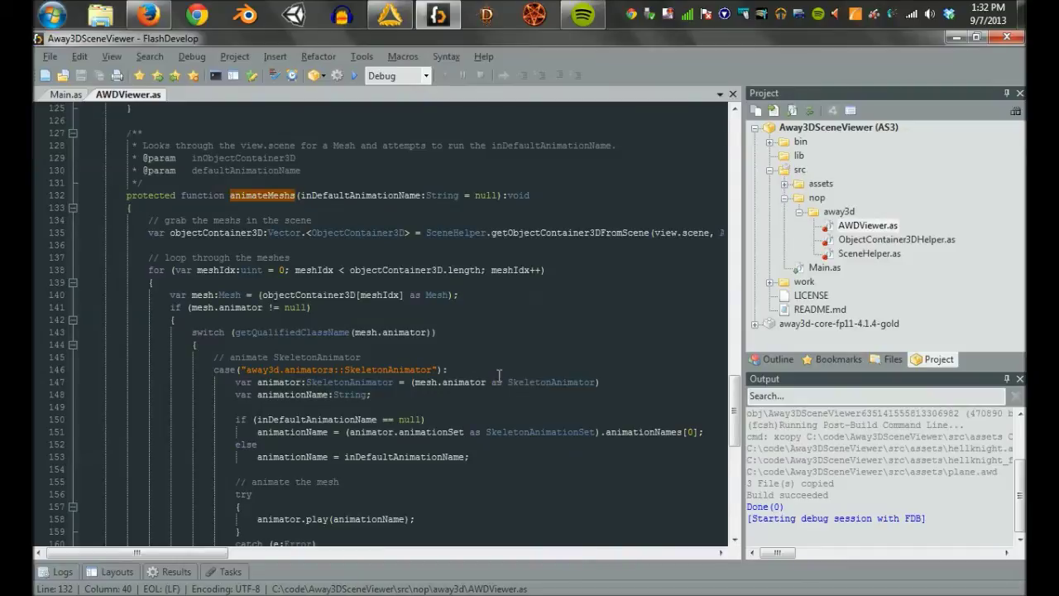
{"action": "left_click", "coordinate": [386, 456]}
{"action": "scroll", "coordinate": [382, 444], "scroll_direction": "down", "scroll_amount": 2}
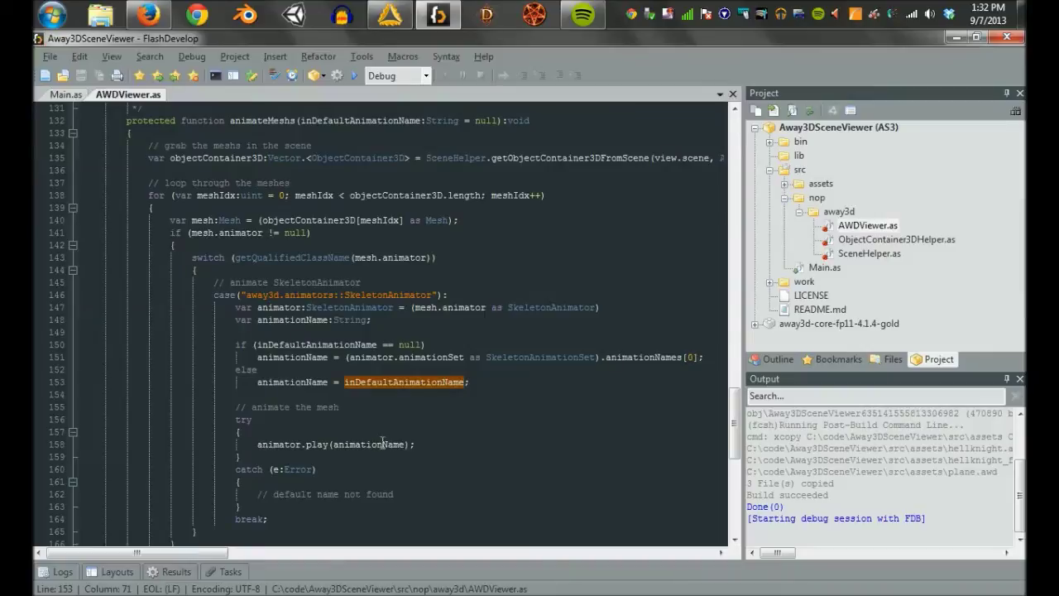
{"action": "left_click", "coordinate": [382, 444]}
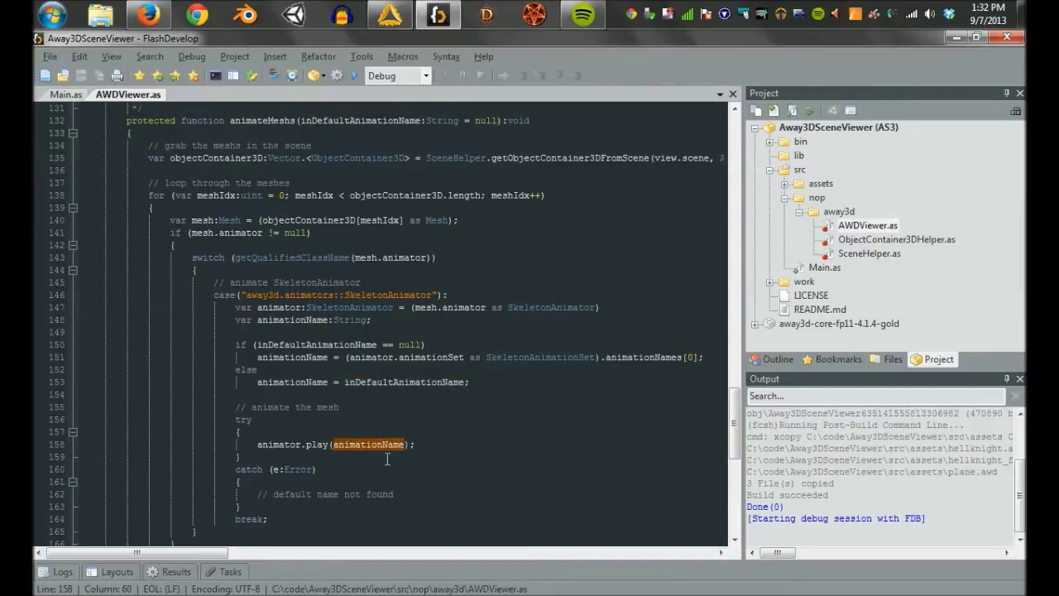
{"action": "scroll", "coordinate": [389, 438], "scroll_direction": "down", "scroll_amount": 8}
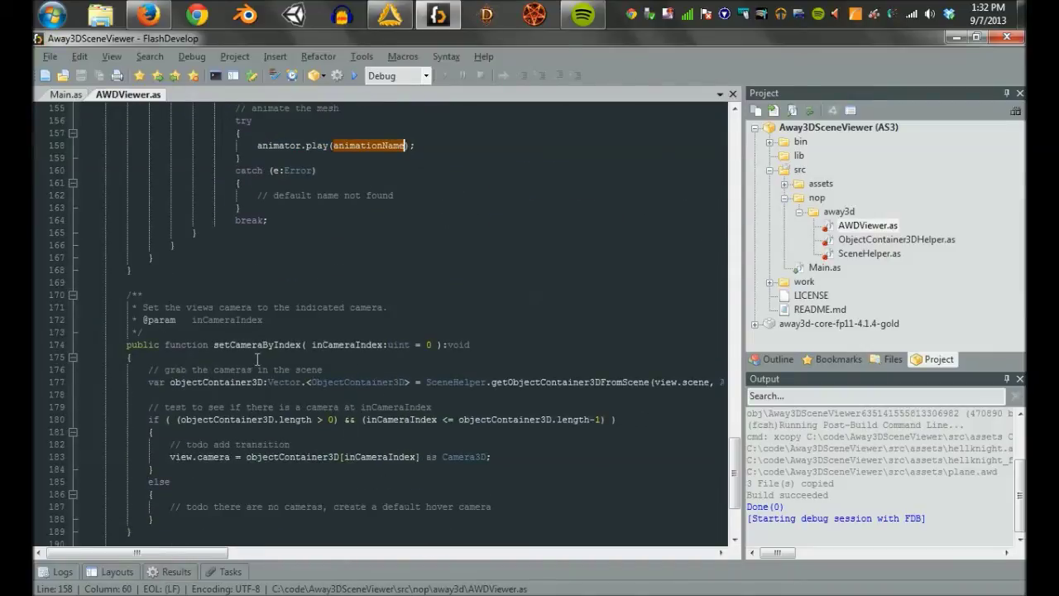
{"action": "left_click", "coordinate": [300, 344]}
{"action": "scroll", "coordinate": [424, 412], "scroll_direction": "down", "scroll_amount": 4}
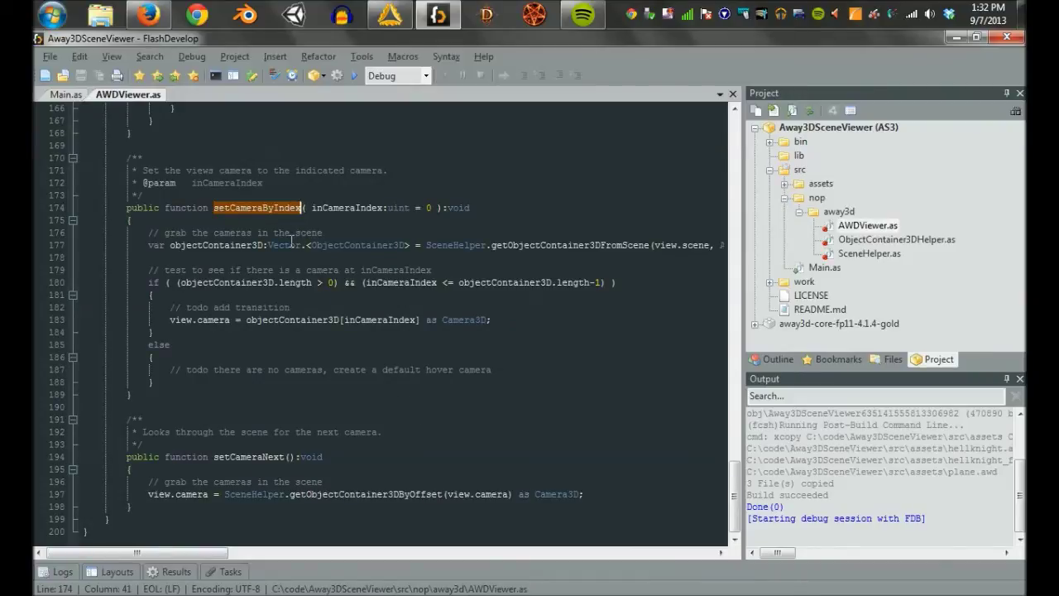
{"action": "left_click", "coordinate": [252, 457]}
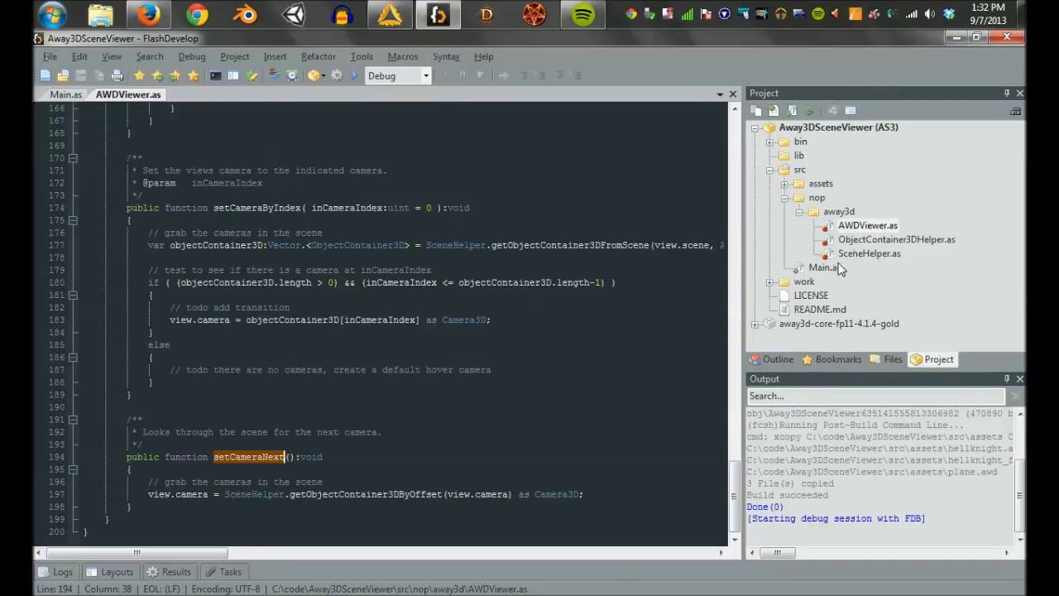
Step: Open and scroll through SceneHelper.as, then bring Main.as back up
{"action": "left_click", "coordinate": [865, 241]}
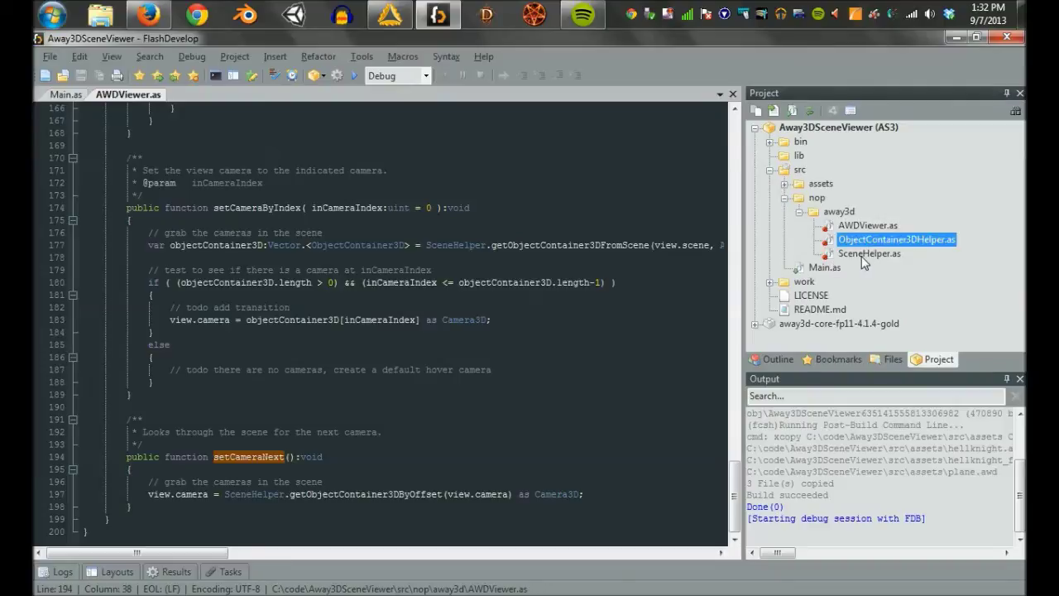
{"action": "left_click", "coordinate": [861, 256]}
{"action": "double_click", "coordinate": [870, 252]}
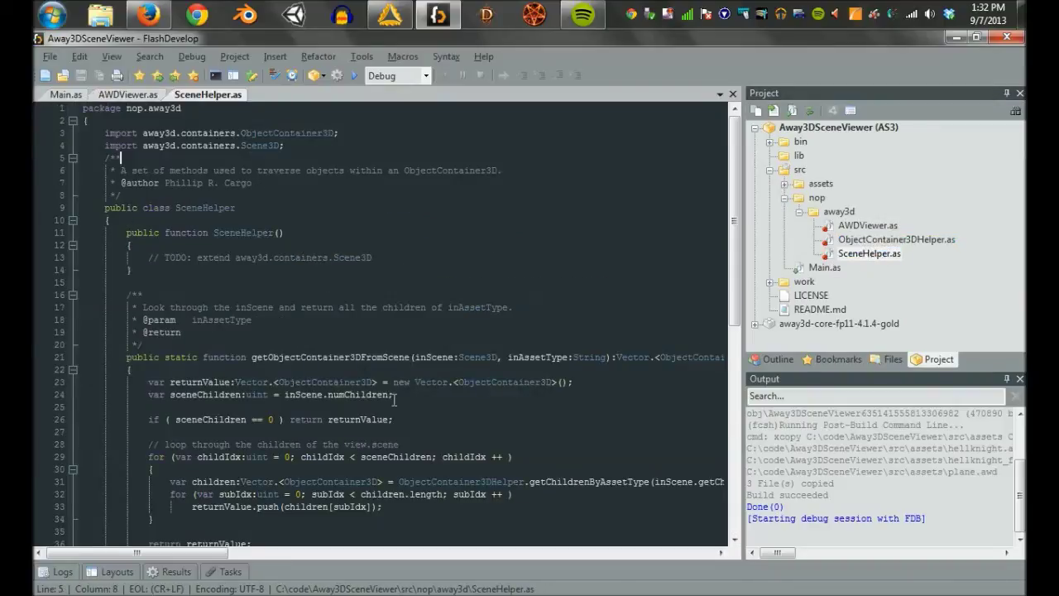
{"action": "scroll", "coordinate": [459, 345], "scroll_direction": "down", "scroll_amount": 3}
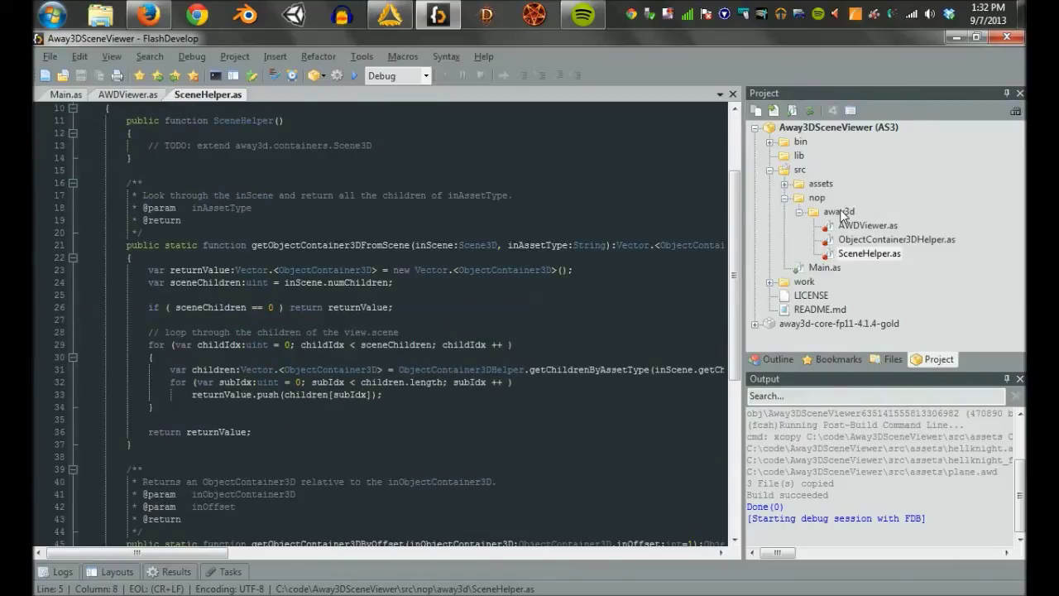
{"action": "double_click", "coordinate": [814, 268]}
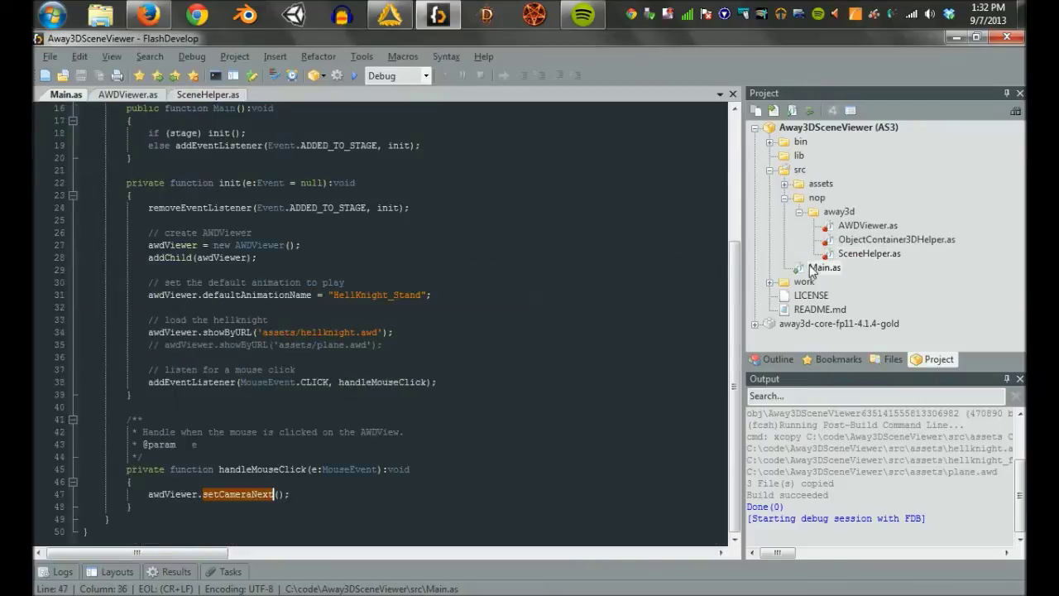
Step: Test the project in Flash Player to see the animated HellKnight, then return to Away Builder
{"action": "left_click", "coordinate": [355, 76]}
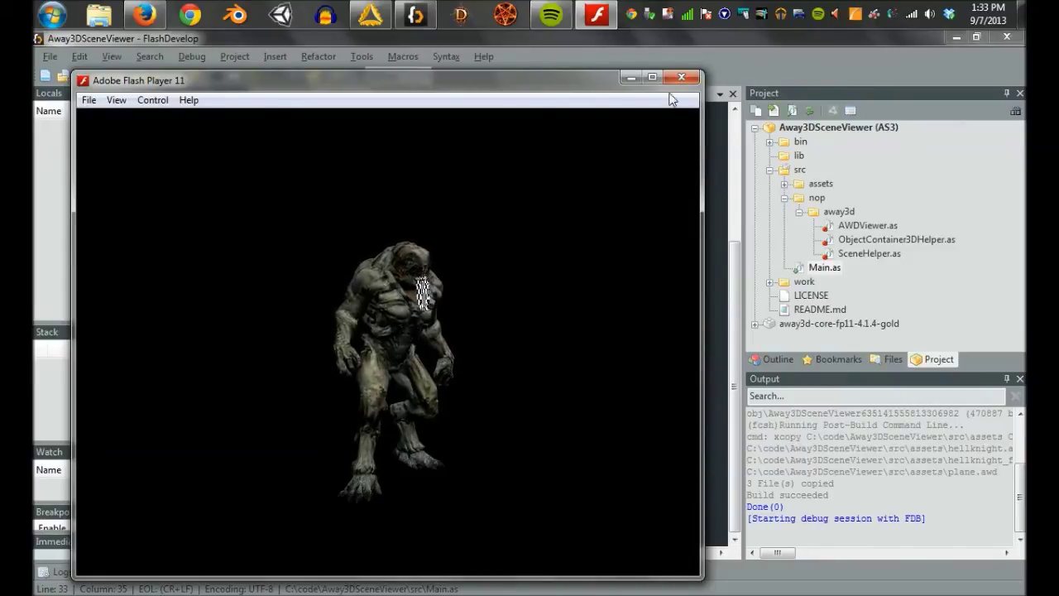
{"action": "key", "text": "alt+F4"}
{"action": "key", "text": "alt+Tab"}
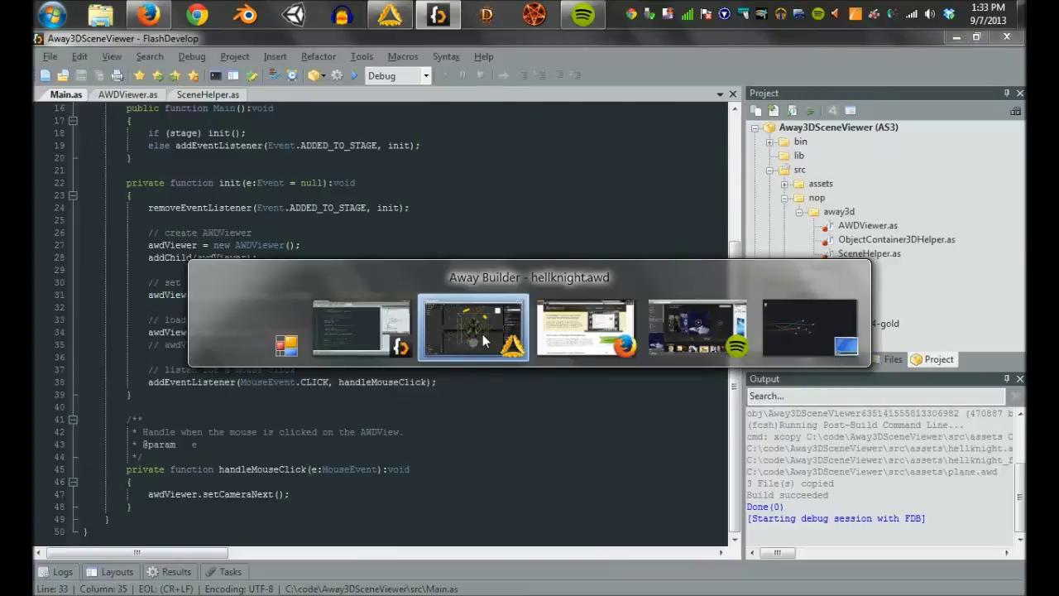
{"action": "left_click", "coordinate": [482, 334]}
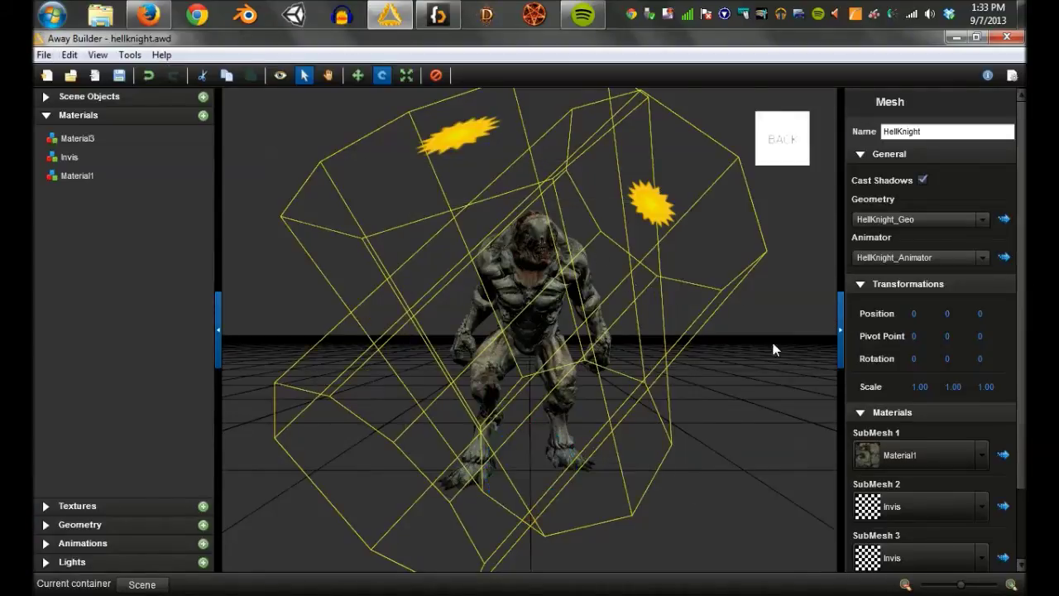
Step: Try setting the Invis material's Alpha to 0.14
{"action": "left_click", "coordinate": [1003, 506]}
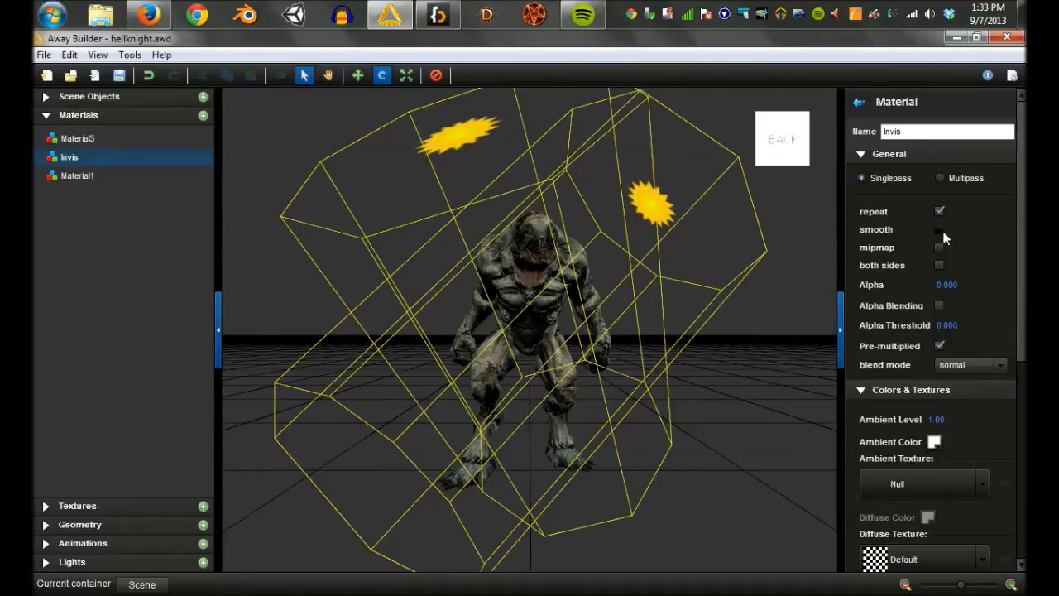
{"action": "left_click_drag", "start_coordinate": [950, 285], "coordinate": [995, 286]}
{"action": "left_click", "coordinate": [960, 284]}
{"action": "type", "text": "0,14"}
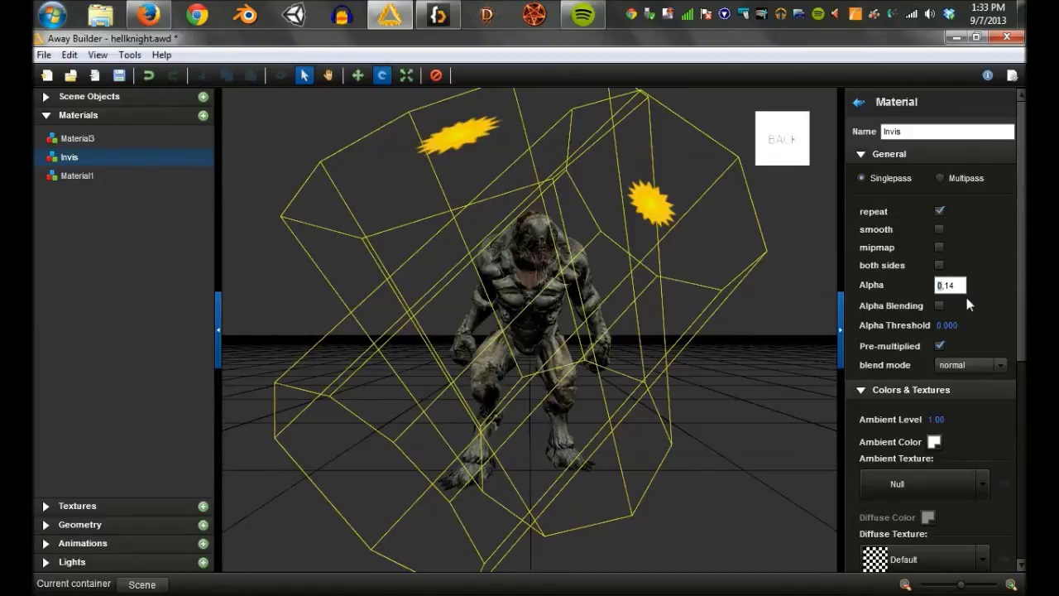
{"action": "key", "text": "Return"}
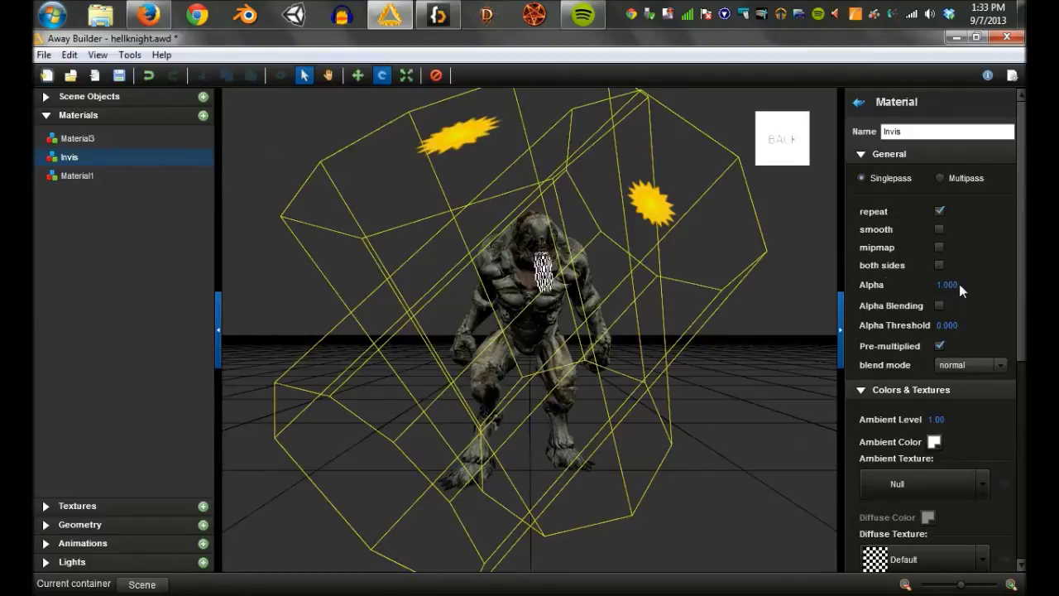
Step: Switch the Invis material to the alpha blend mode and save hellknight.awd
{"action": "left_click", "coordinate": [1000, 374]}
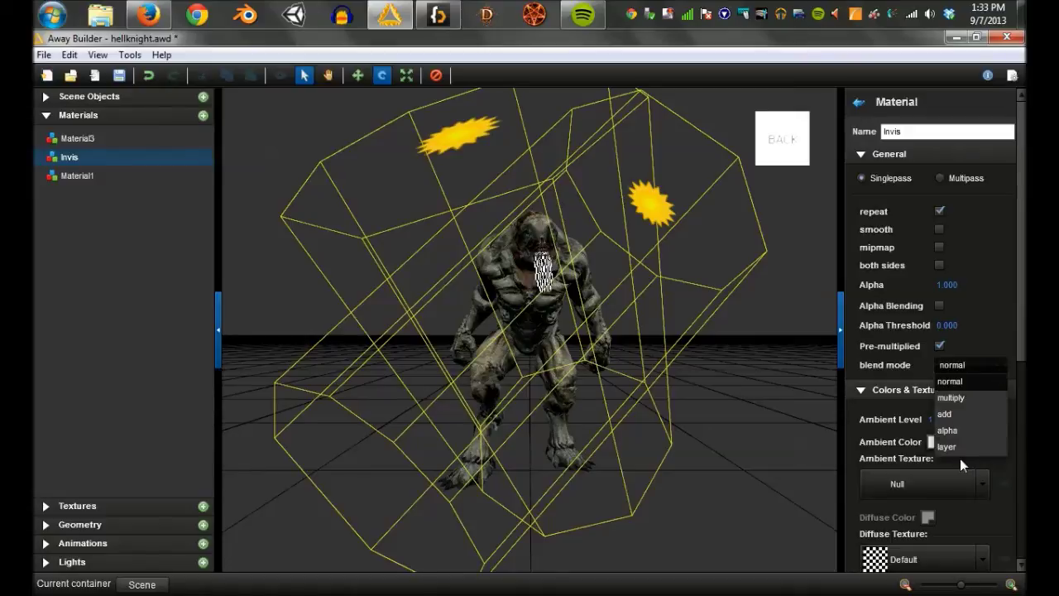
{"action": "left_click", "coordinate": [959, 431]}
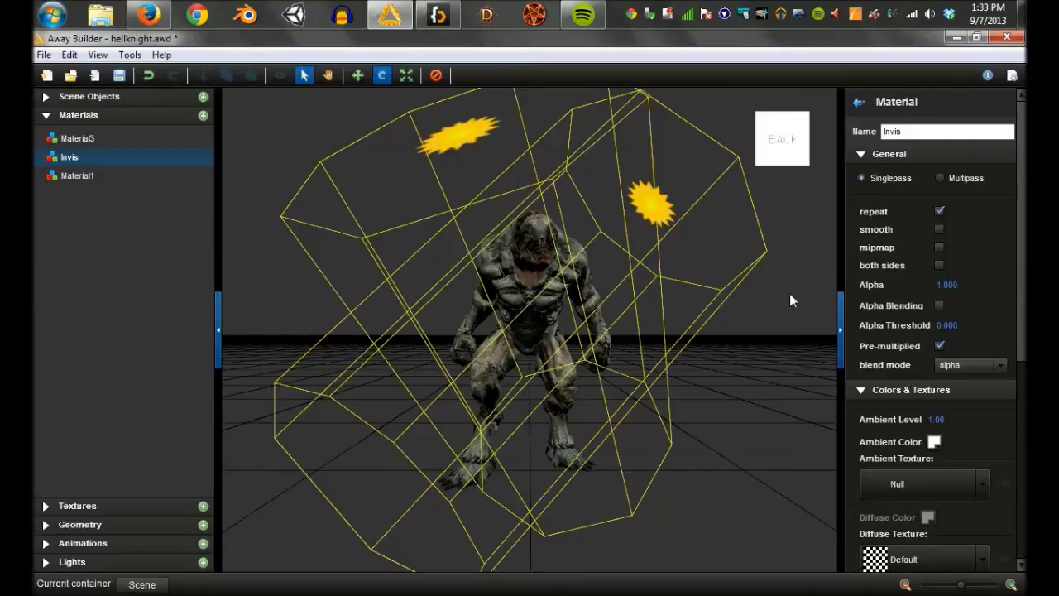
{"action": "key", "text": "ctrl+s"}
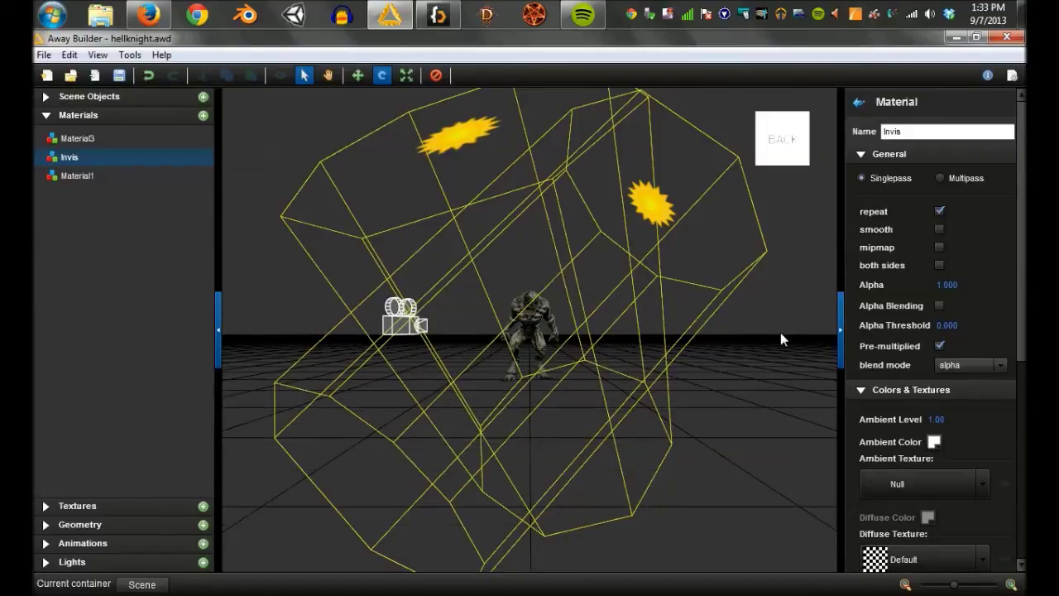
Step: Add a new camera, Camera3, and rotate it to face the Hellknight
{"action": "left_click", "coordinate": [204, 97]}
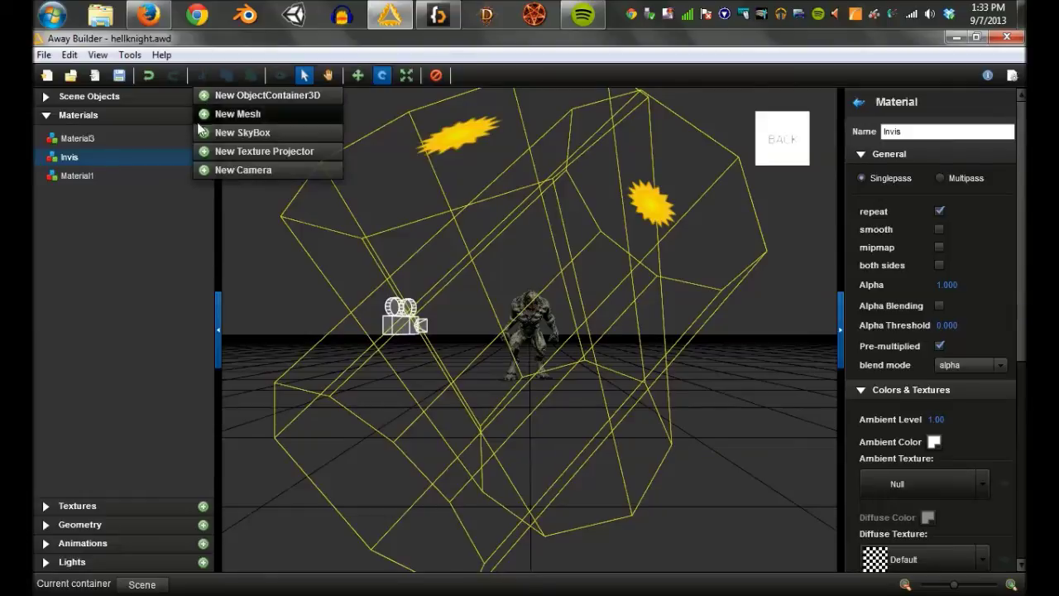
{"action": "left_click", "coordinate": [248, 172]}
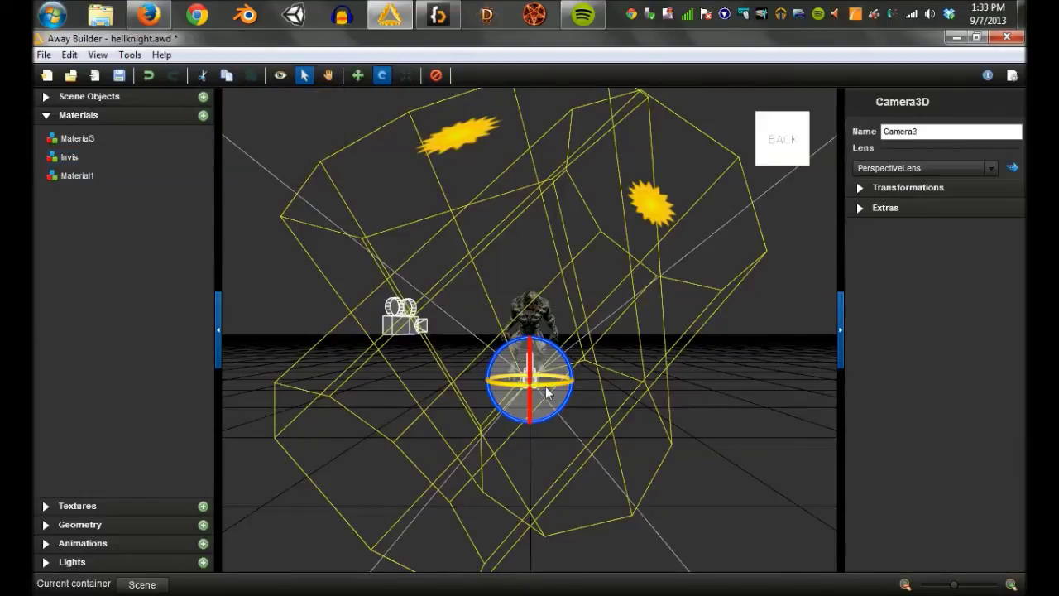
{"action": "left_click_drag", "start_coordinate": [550, 392], "coordinate": [699, 384]}
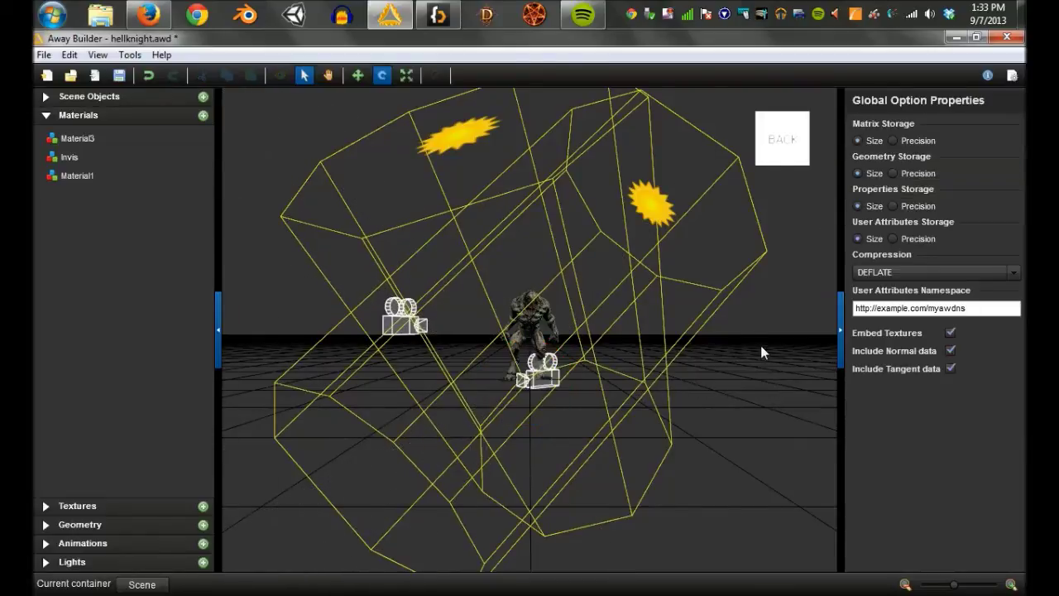
{"action": "left_click_drag", "start_coordinate": [761, 352], "coordinate": [649, 379]}
{"action": "left_click", "coordinate": [559, 346]}
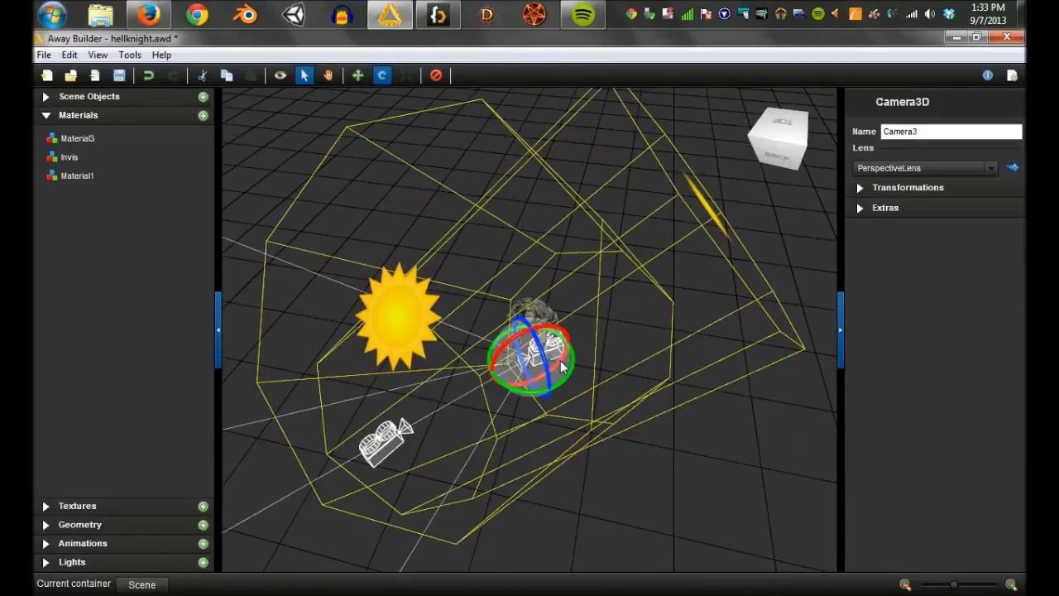
{"action": "left_click_drag", "start_coordinate": [637, 361], "coordinate": [685, 323]}
{"action": "left_click", "coordinate": [613, 368]}
{"action": "left_click", "coordinate": [538, 376]}
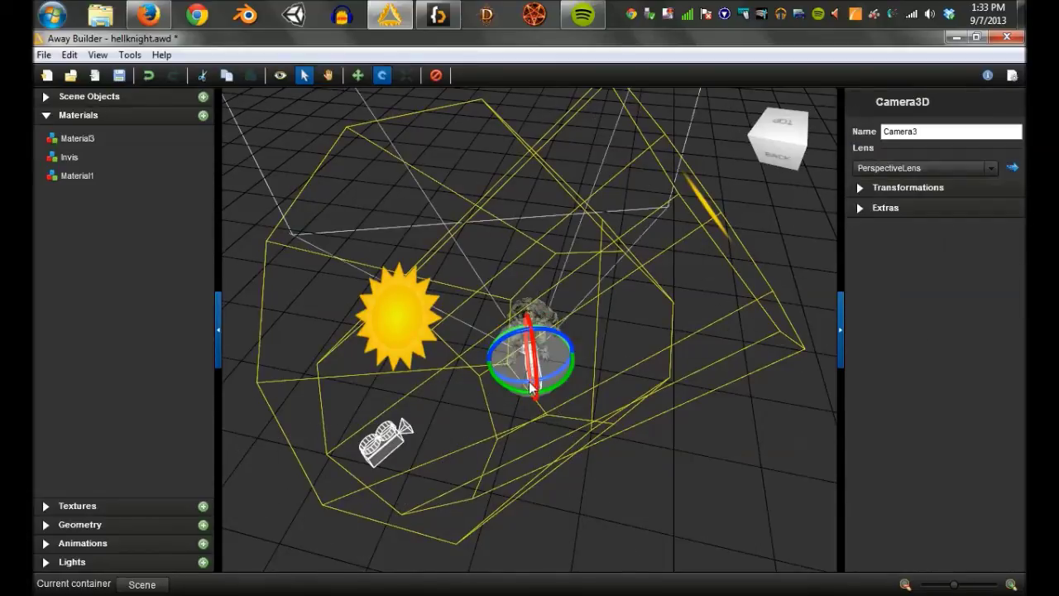
{"action": "left_click_drag", "start_coordinate": [538, 376], "coordinate": [573, 491]}
Step: With the move tool, slide Camera3 left in front of the Hellknight
{"action": "key", "text": "w"}
{"action": "left_click", "coordinate": [449, 489]}
{"action": "left_click", "coordinate": [486, 519]}
{"action": "left_click", "coordinate": [555, 442]}
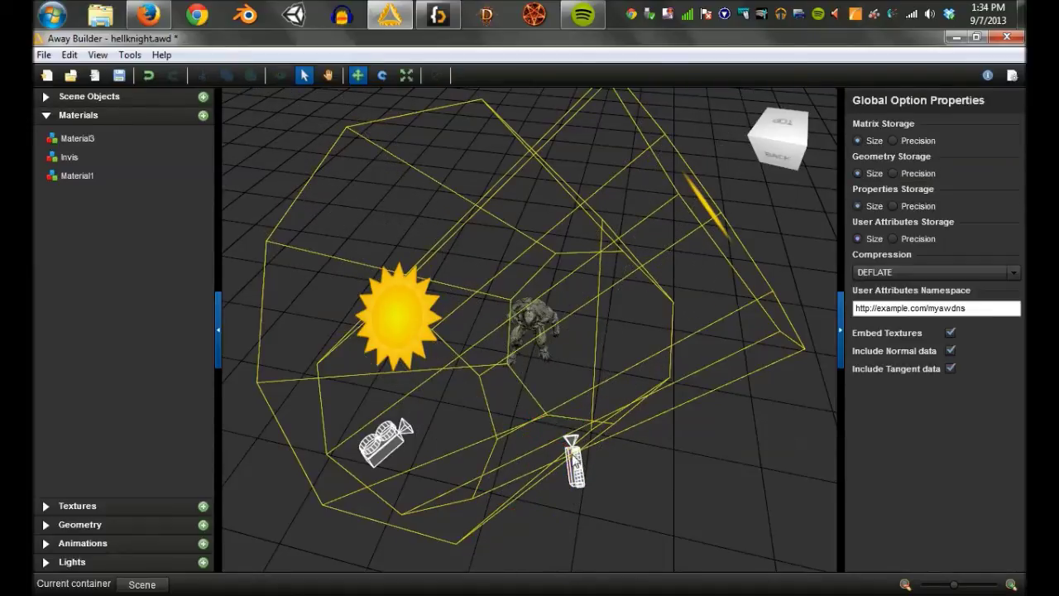
{"action": "left_click", "coordinate": [571, 456]}
{"action": "left_click_drag", "start_coordinate": [538, 435], "coordinate": [514, 432]}
{"action": "left_click", "coordinate": [696, 465]}
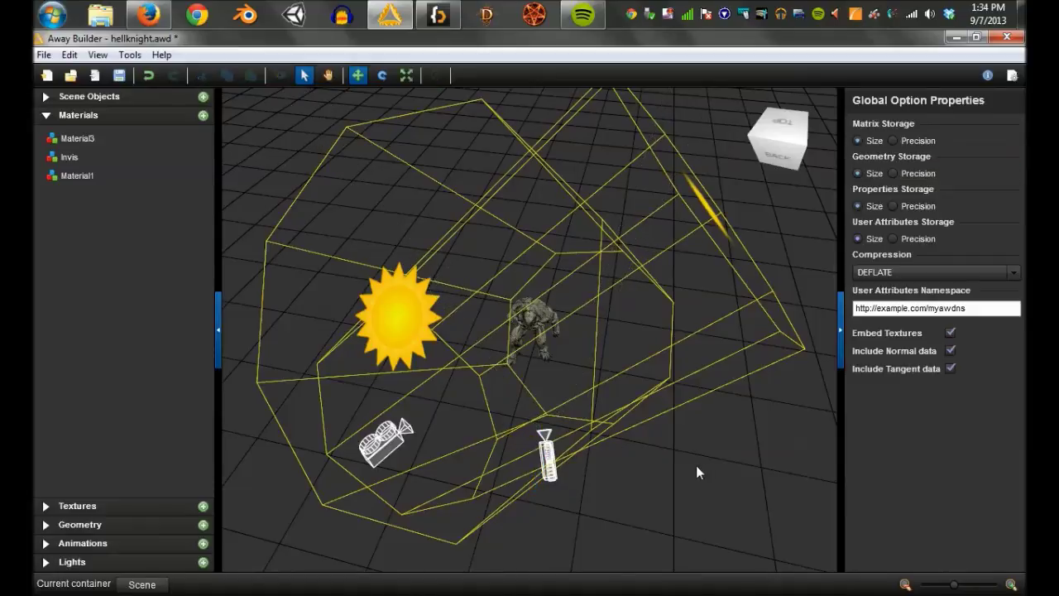
Step: Fine-tune Camera3's position from several angles, pulling it closer to the model
{"action": "left_click_drag", "start_coordinate": [688, 463], "coordinate": [706, 422]}
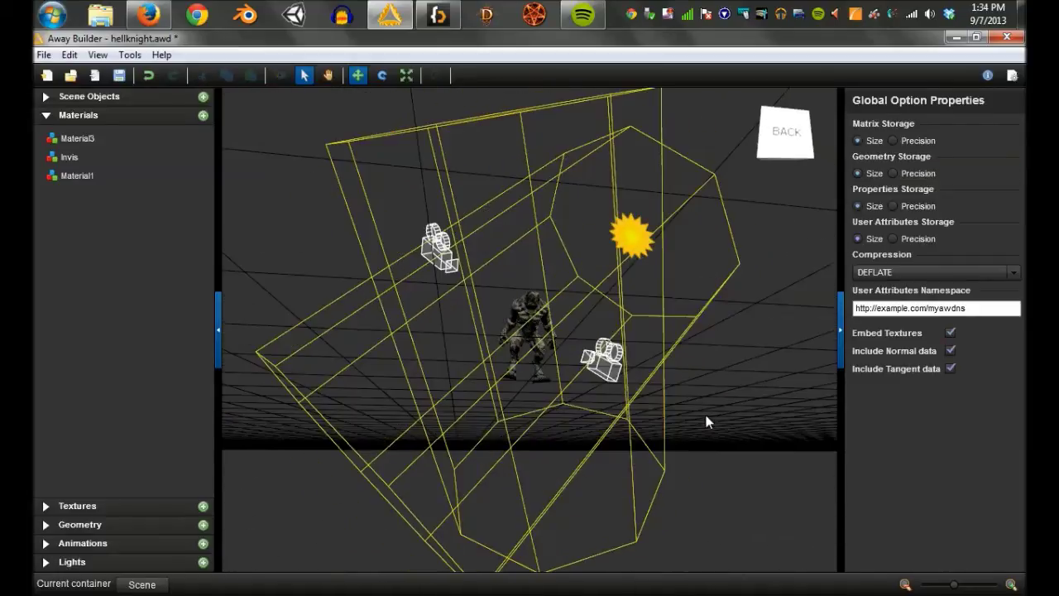
{"action": "left_click", "coordinate": [606, 359]}
{"action": "left_click_drag", "start_coordinate": [732, 345], "coordinate": [517, 390]}
{"action": "left_click_drag", "start_coordinate": [455, 405], "coordinate": [484, 402]}
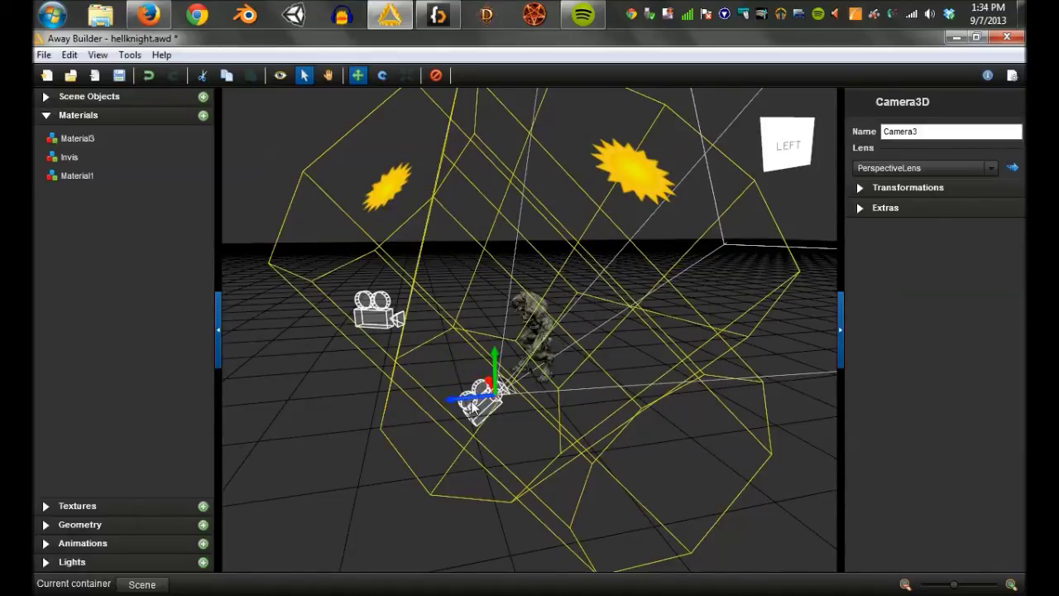
{"action": "left_click_drag", "start_coordinate": [733, 455], "coordinate": [763, 443]}
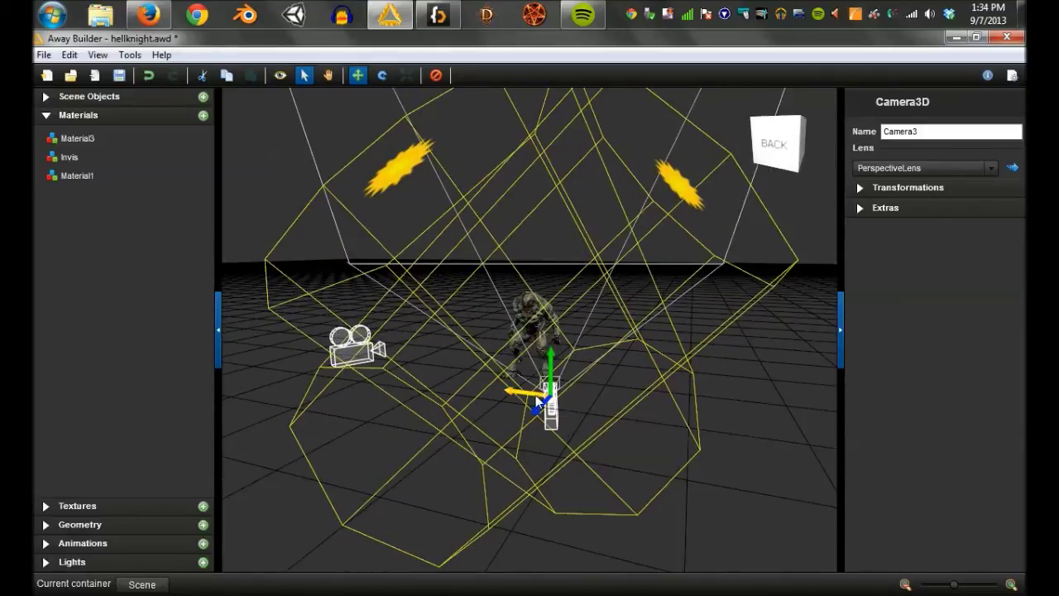
{"action": "left_click_drag", "start_coordinate": [535, 395], "coordinate": [508, 392]}
{"action": "left_click_drag", "start_coordinate": [776, 384], "coordinate": [769, 404]}
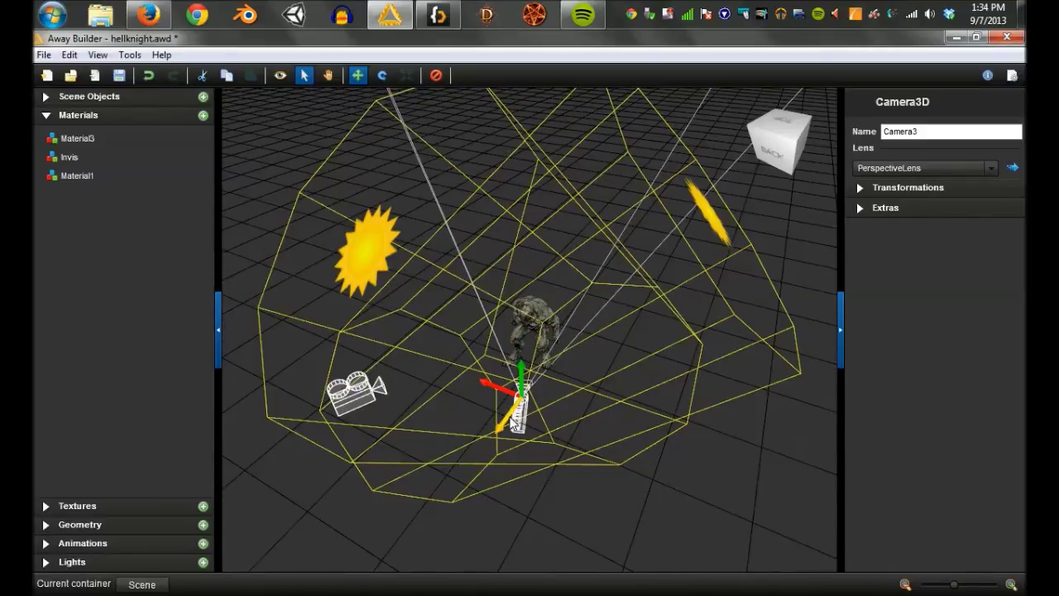
{"action": "mouse_move", "coordinate": [506, 418]}
{"action": "left_mouse_down"}
{"action": "mouse_move", "coordinate": [488, 437]}
{"action": "mouse_move", "coordinate": [489, 420]}
{"action": "mouse_move", "coordinate": [499, 426]}
{"action": "left_mouse_up"}
{"action": "left_click", "coordinate": [476, 442]}
{"action": "left_click", "coordinate": [497, 430]}
{"action": "left_click", "coordinate": [762, 474]}
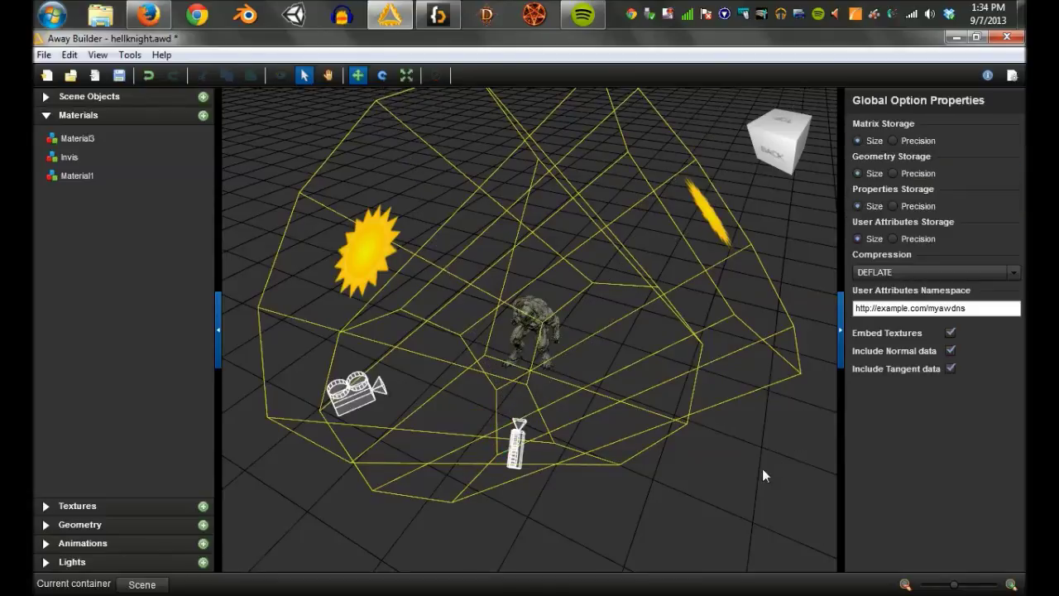
{"action": "left_click_drag", "start_coordinate": [762, 475], "coordinate": [762, 444]}
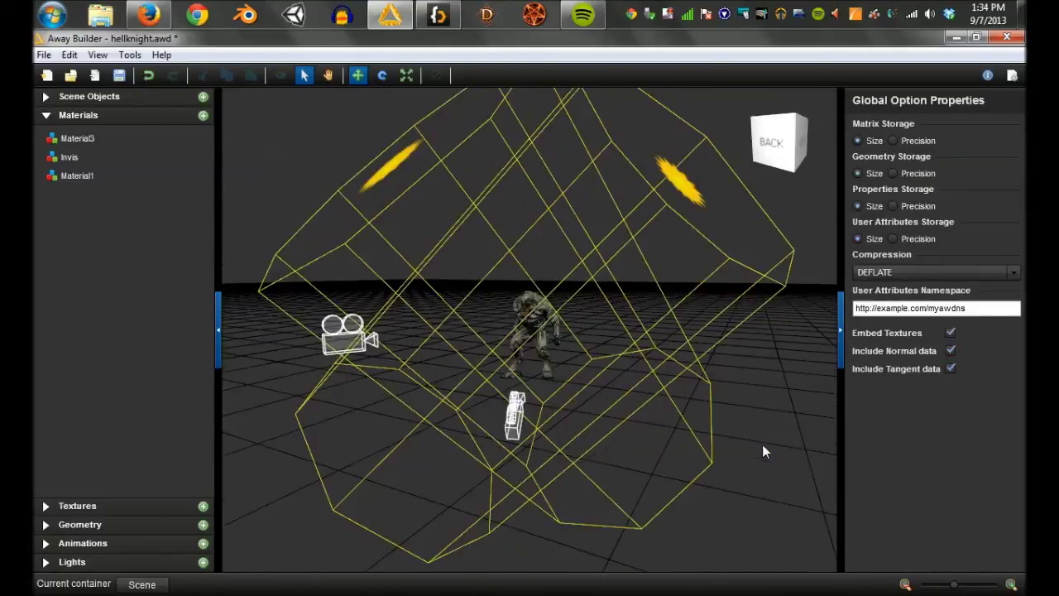
{"action": "key", "text": "alt+Tab"}
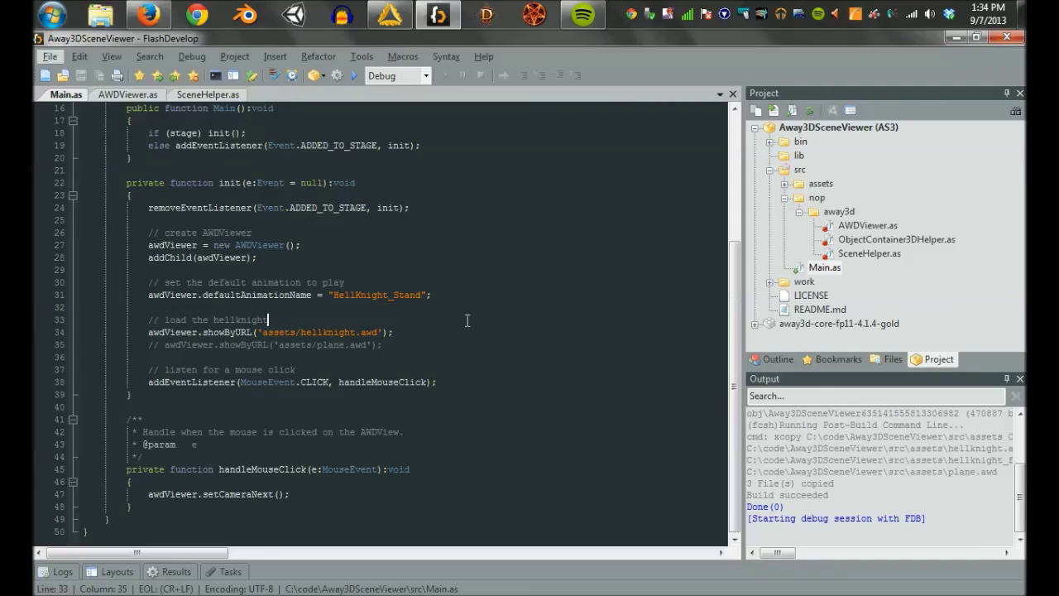
Step: Rebuild and run the Away3DSceneViewer project, then move the Flash Player window up and right
{"action": "left_click", "coordinate": [472, 307]}
{"action": "left_click", "coordinate": [353, 76]}
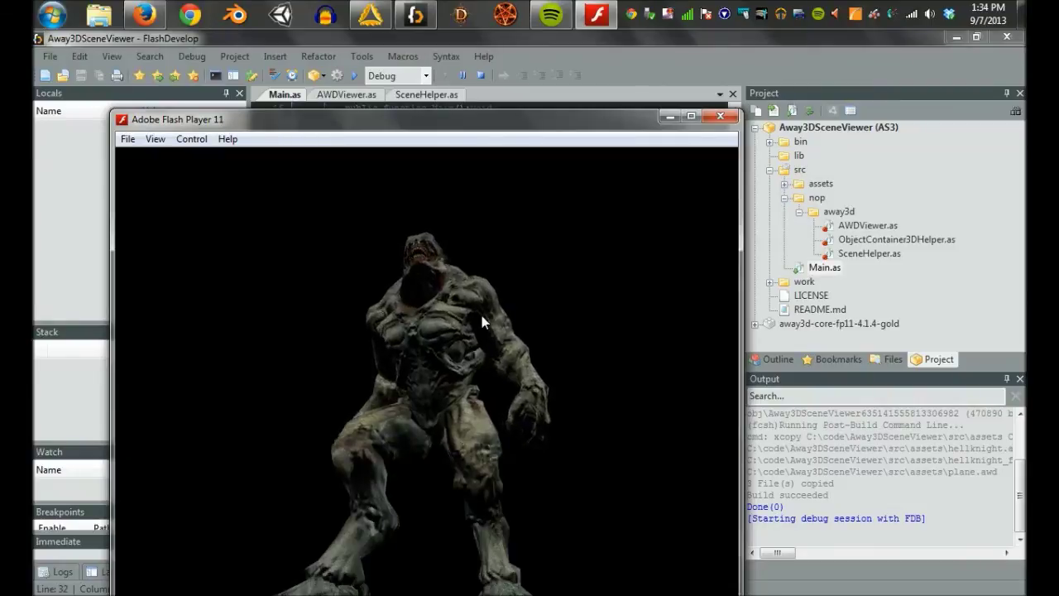
{"action": "left_click_drag", "start_coordinate": [550, 117], "coordinate": [572, 58]}
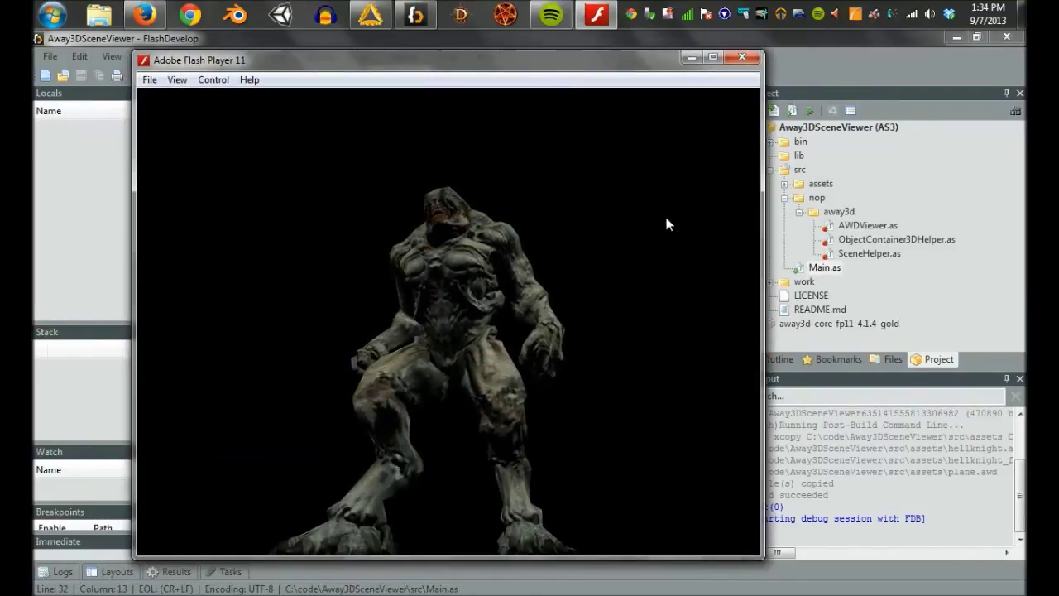